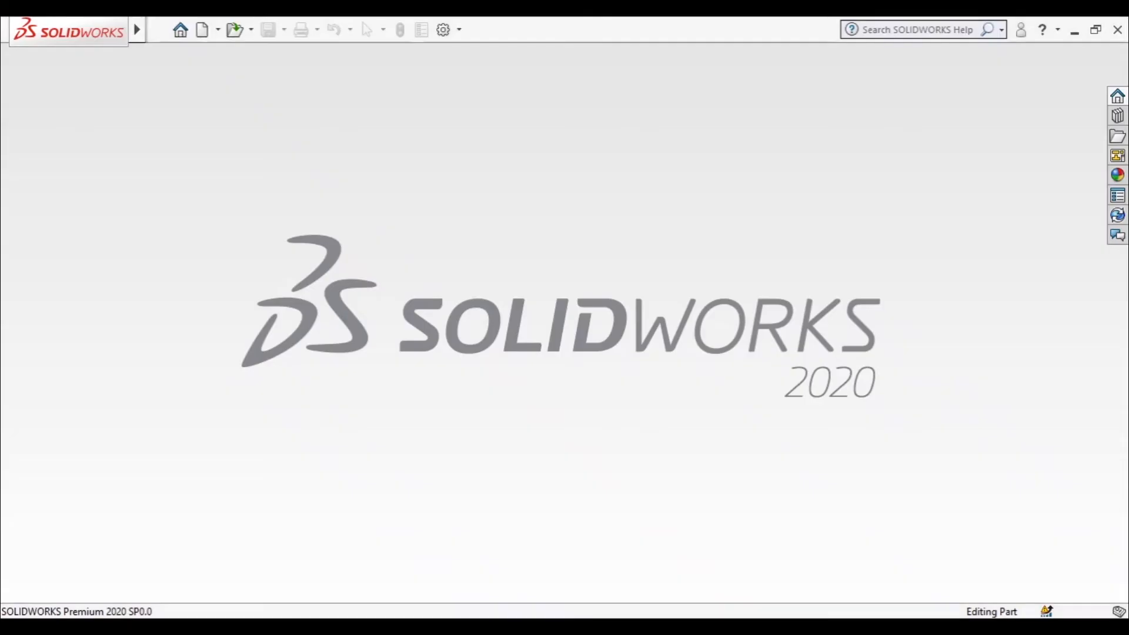
# Create a new part document
pyautogui.click(158, 29)
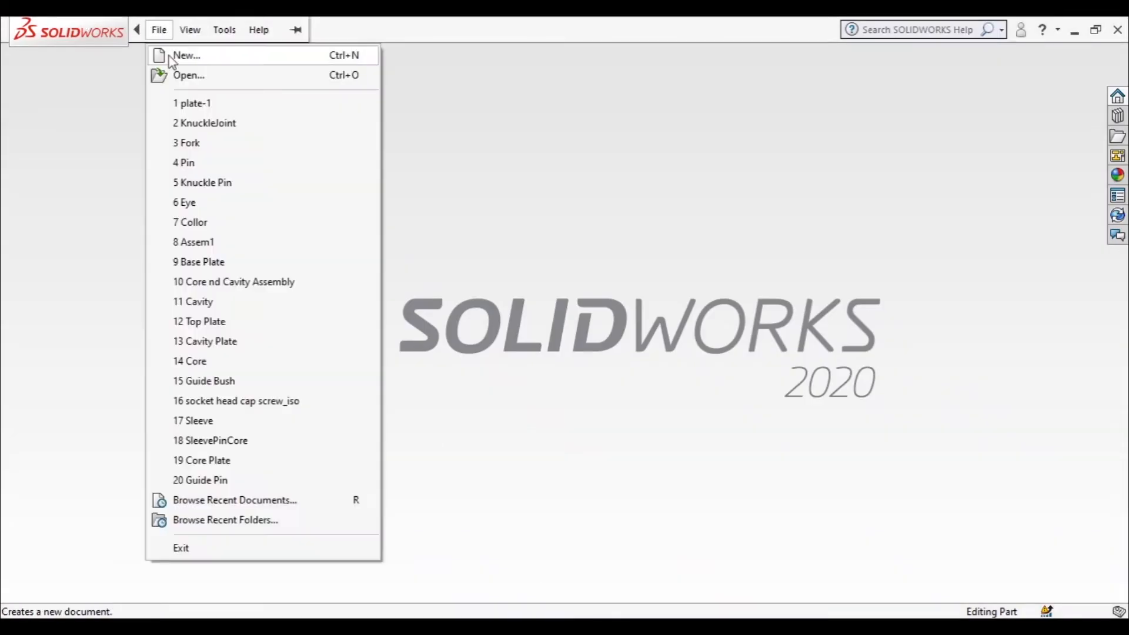
pyautogui.click(168, 55)
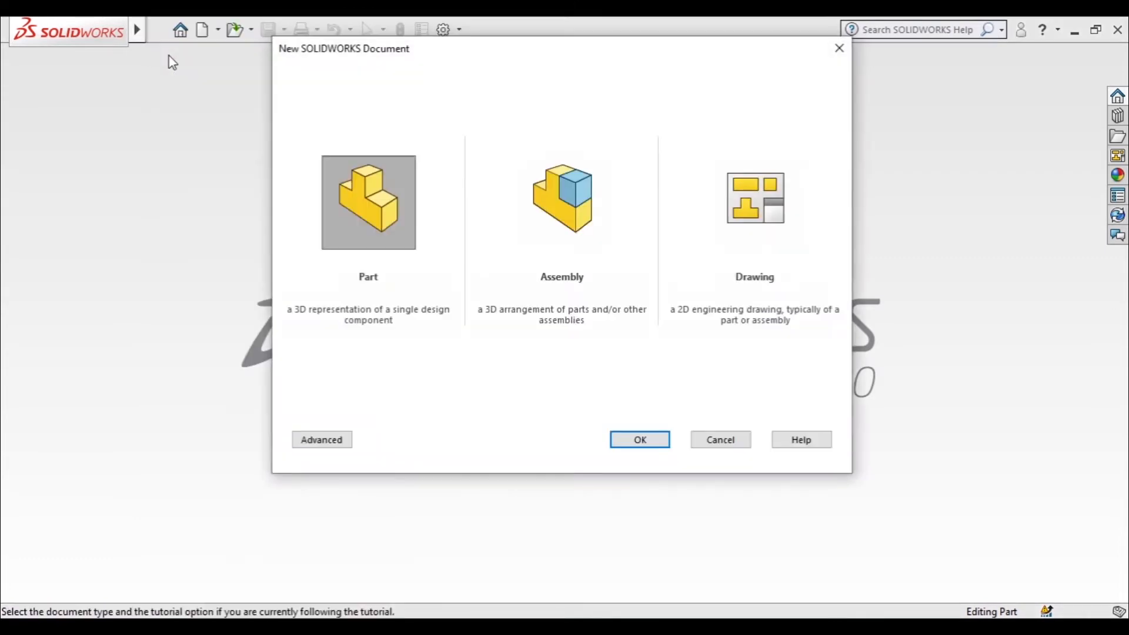
pyautogui.click(659, 438)
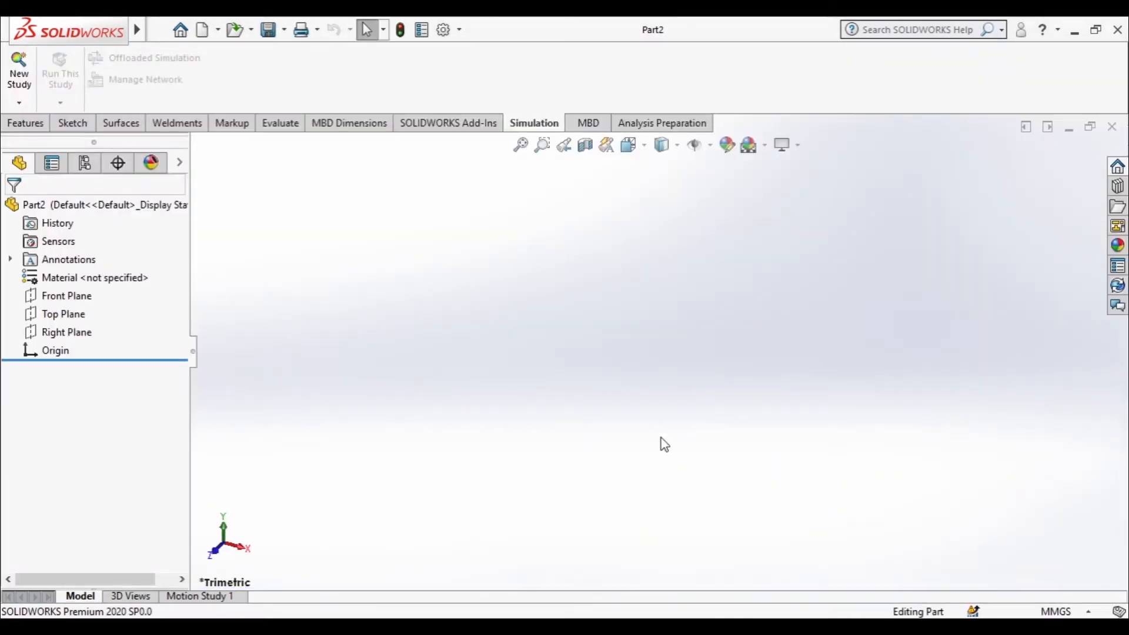
# Start a sketch on the Front Plane
pyautogui.click(22, 125)
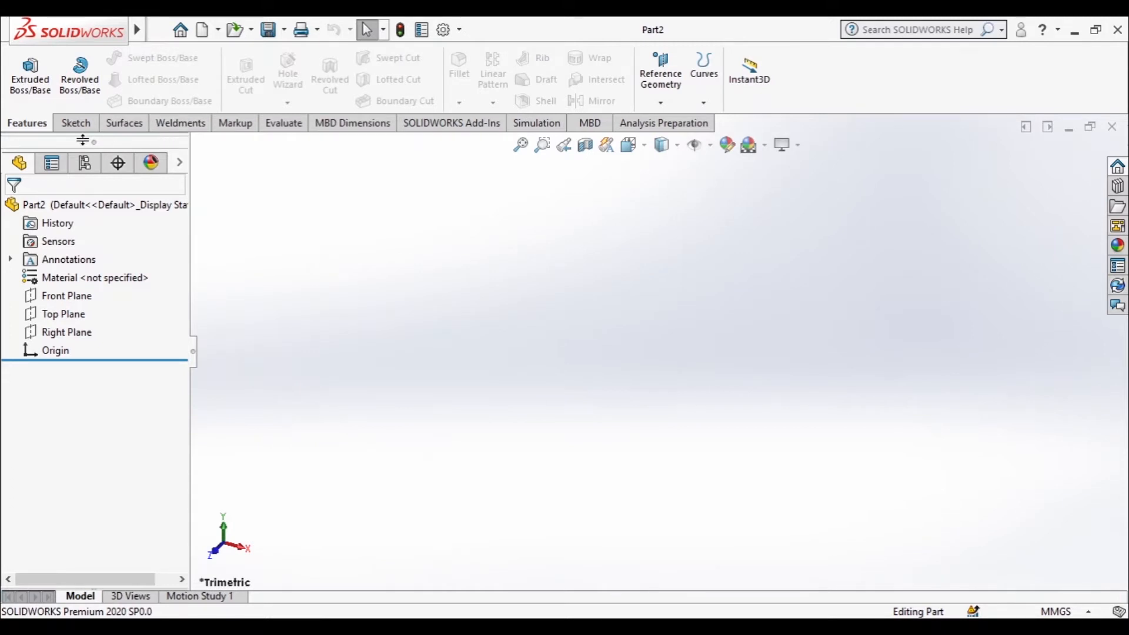
pyautogui.click(90, 124)
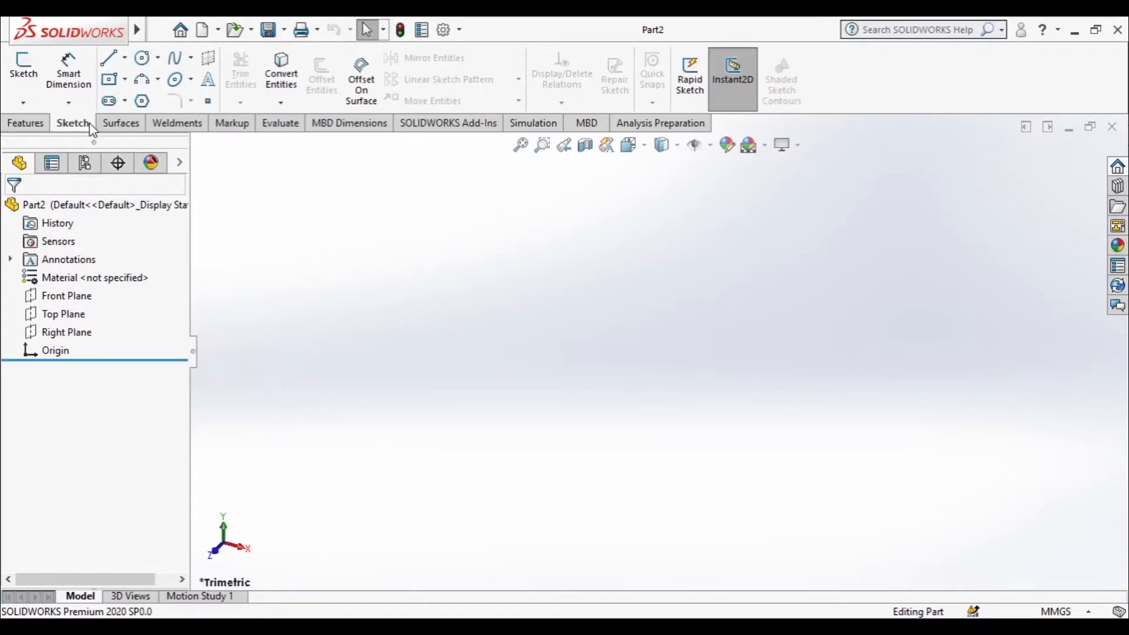
pyautogui.click(20, 82)
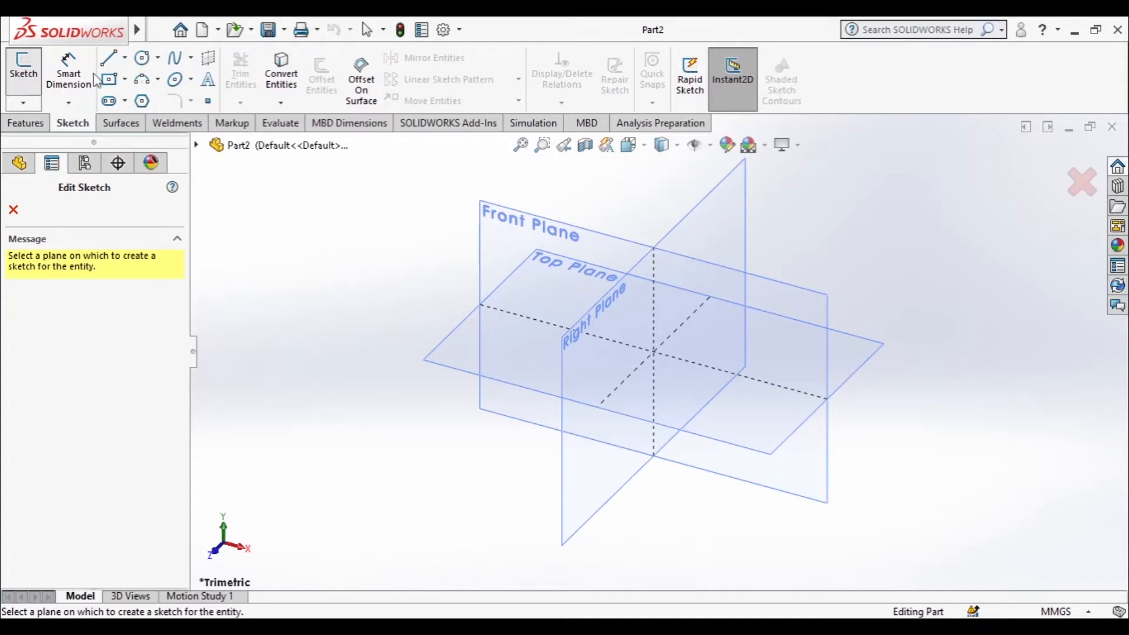
pyautogui.click(553, 221)
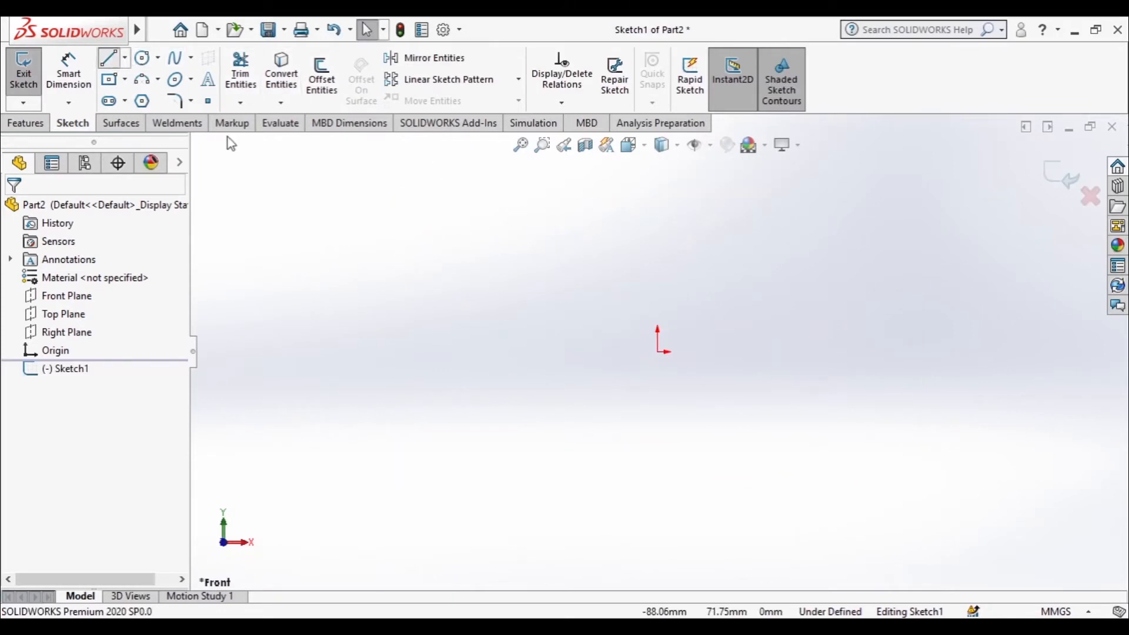
# Sketch three connected horizontal line segments running in the positive X direction from the origin, about 158 mm long overall
pyautogui.press('l')
pyautogui.click(658, 351)
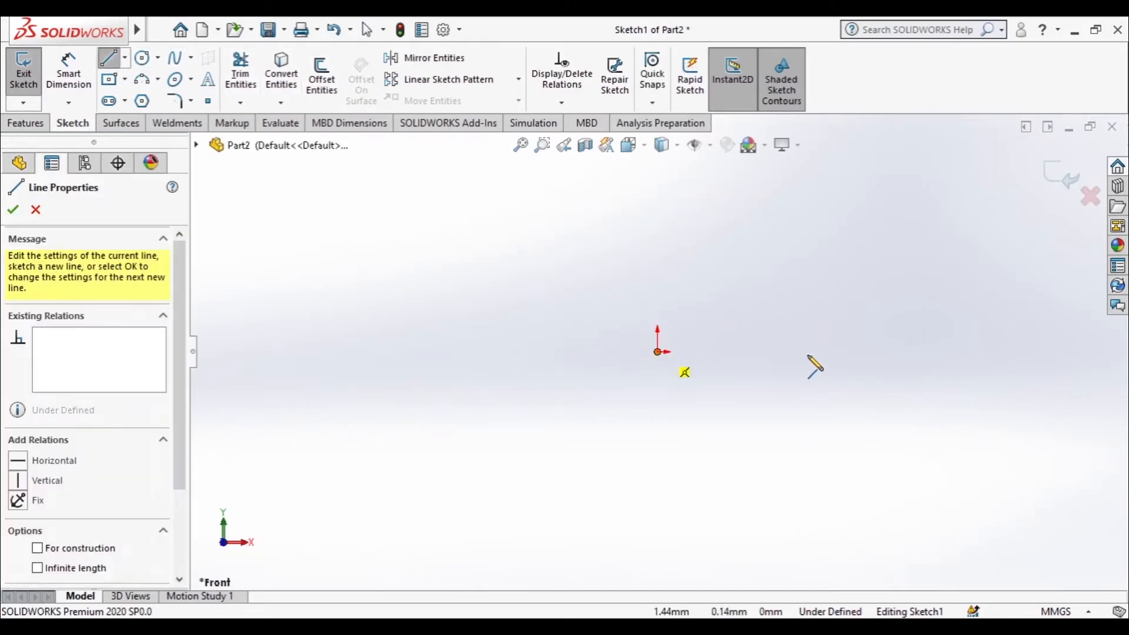
pyautogui.click(807, 352)
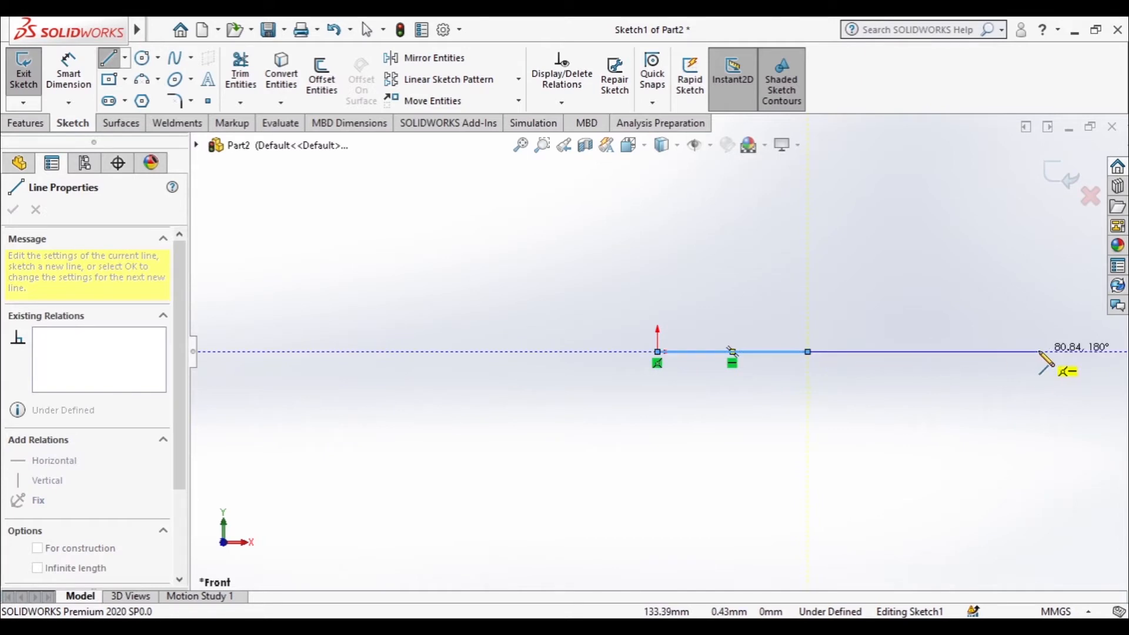
pyautogui.click(1038, 352)
pyautogui.click(1108, 351)
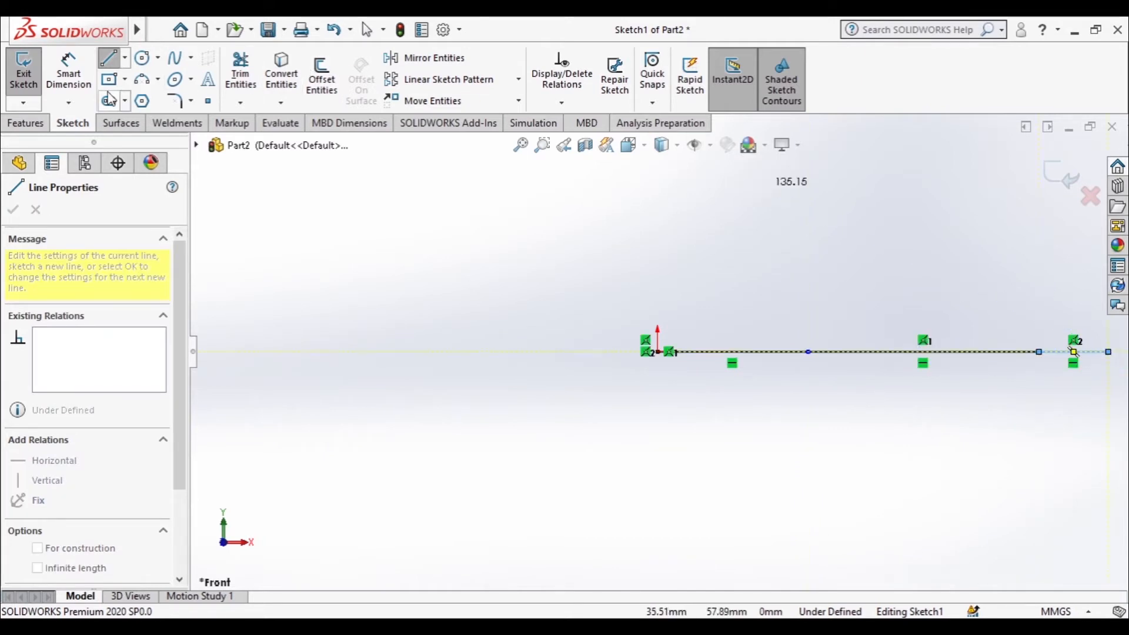
# Dimension the overall length from the origin to the far endpoint as 10000 mm, consulting the beam diagram PDF in Adobe Acrobat Reader
pyautogui.click(68, 71)
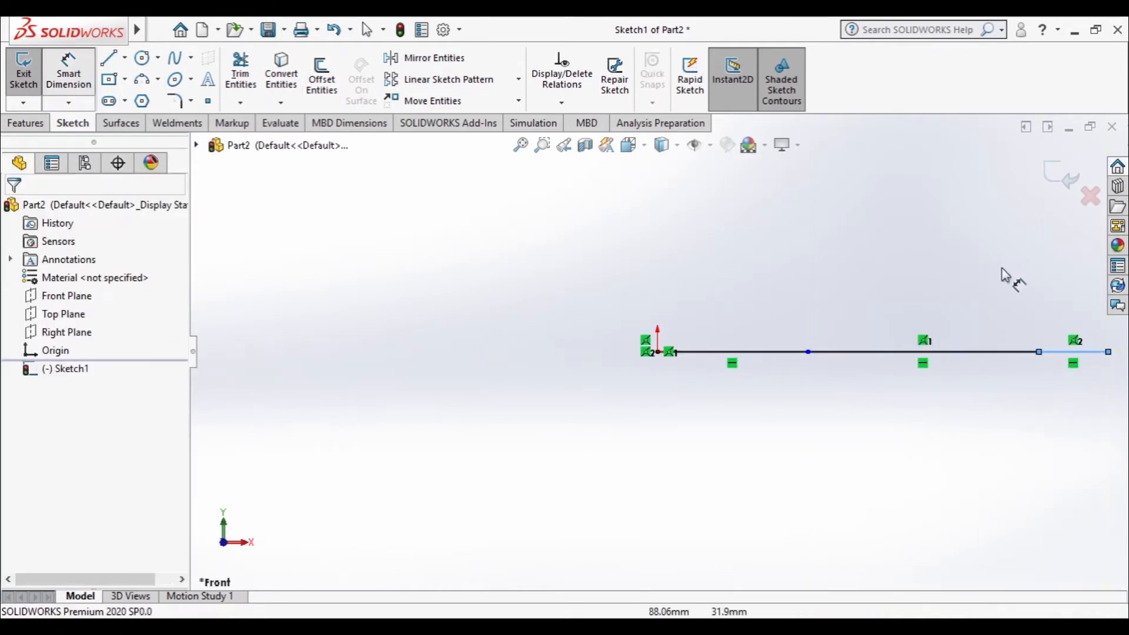
pyautogui.click(1108, 351)
pyautogui.click(657, 352)
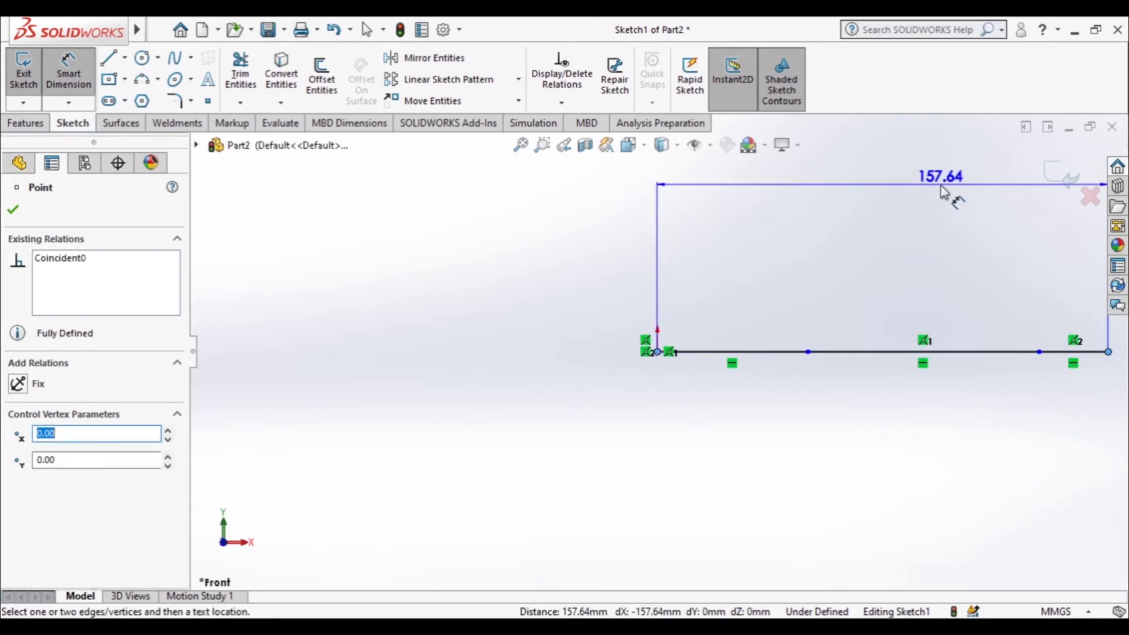
pyautogui.click(913, 261)
pyautogui.click(641, 624)
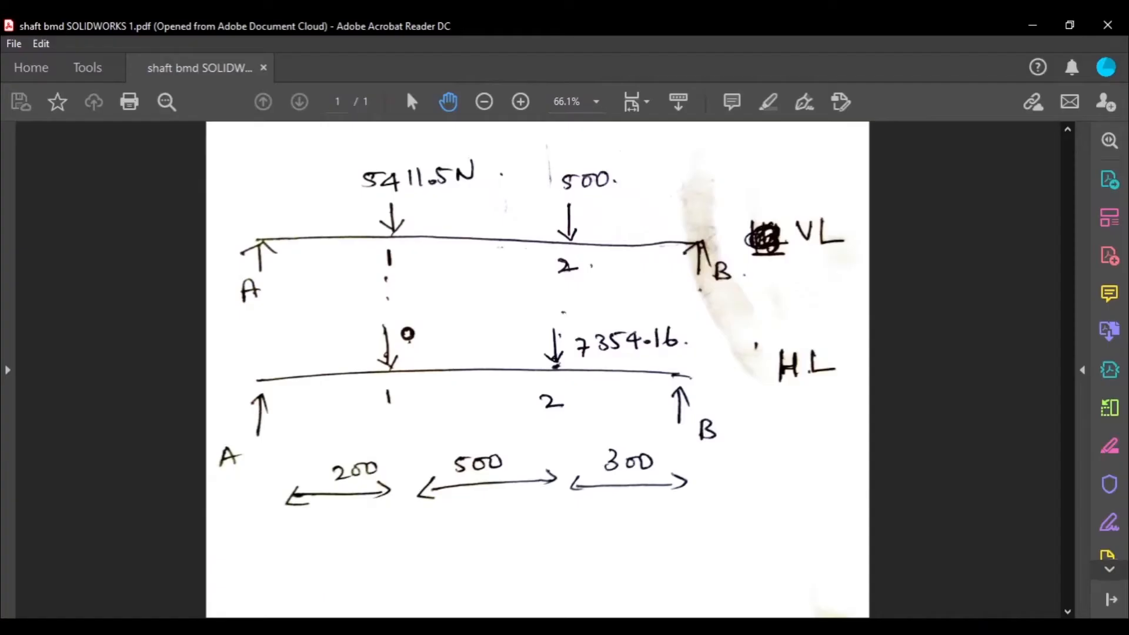
pyautogui.hotkey('alt', 'Tab')
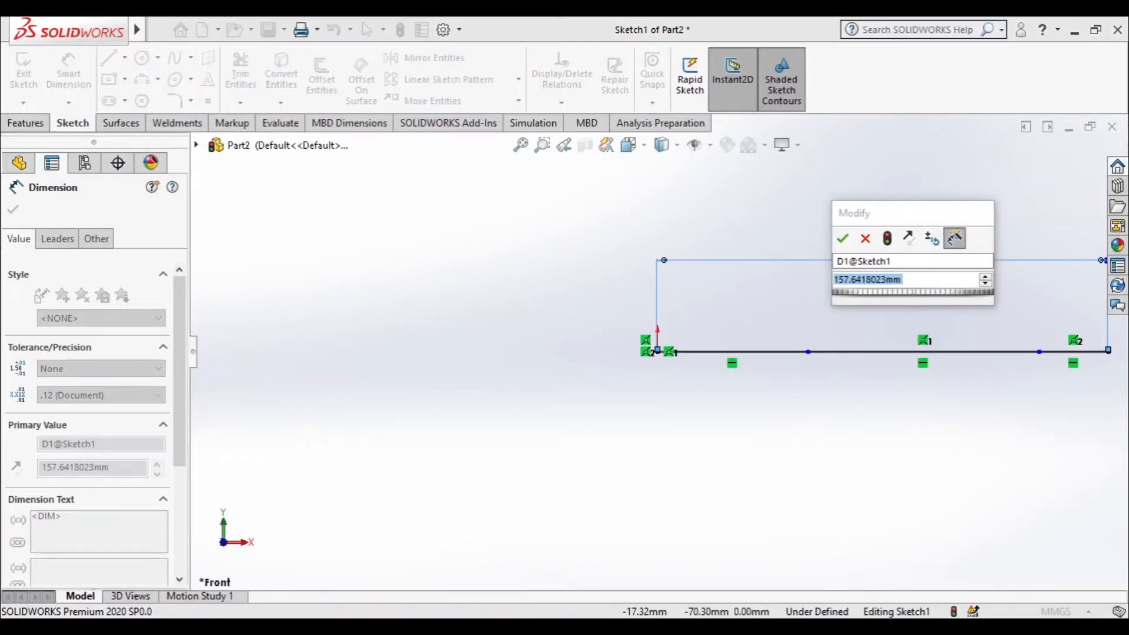
pyautogui.hotkey('alt', 'Tab')
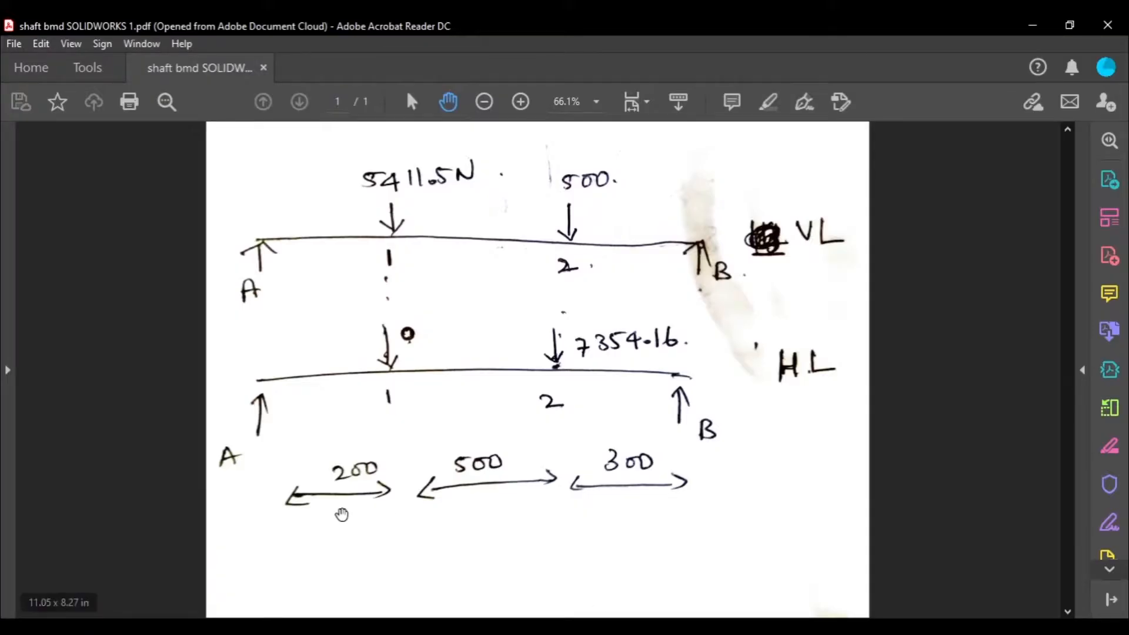
pyautogui.hotkey('alt', 'Tab')
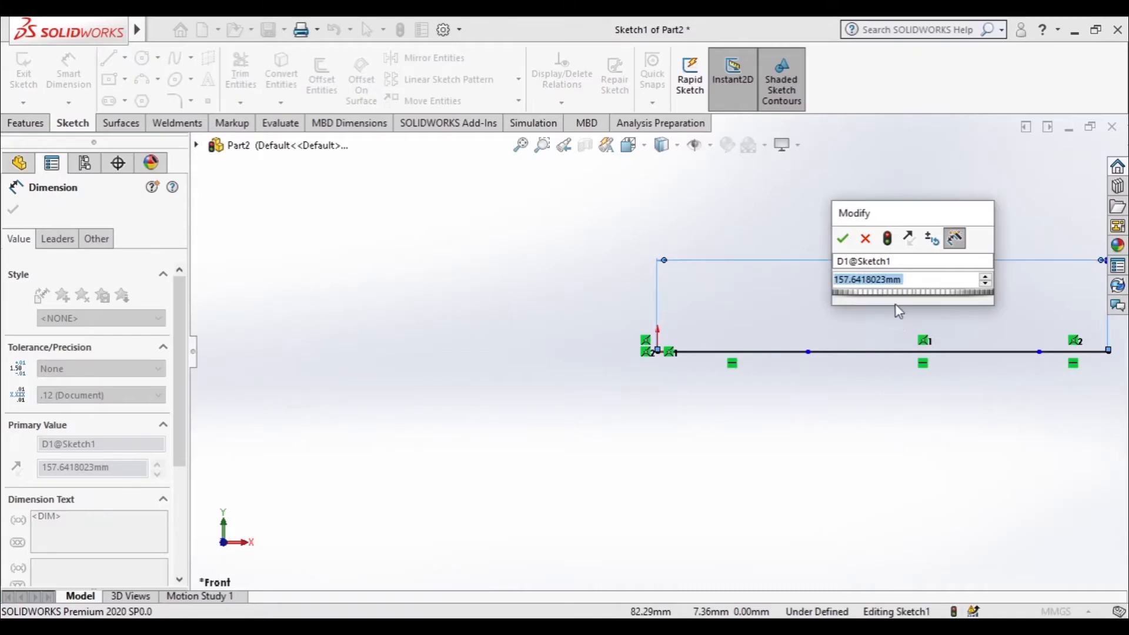
pyautogui.write('10000')
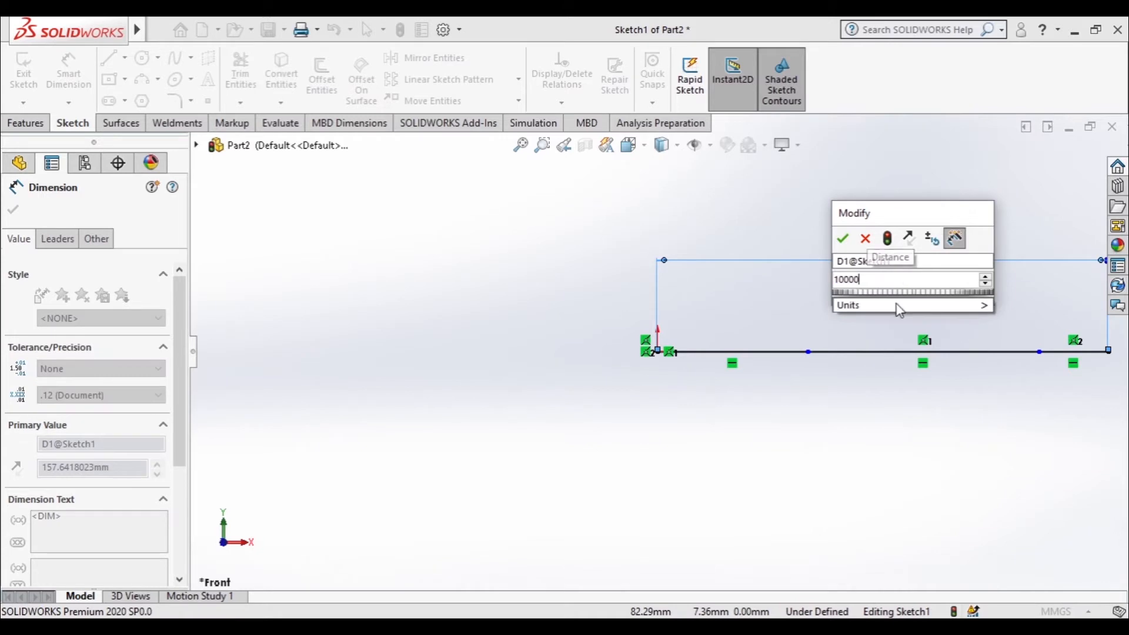
pyautogui.press('Return')
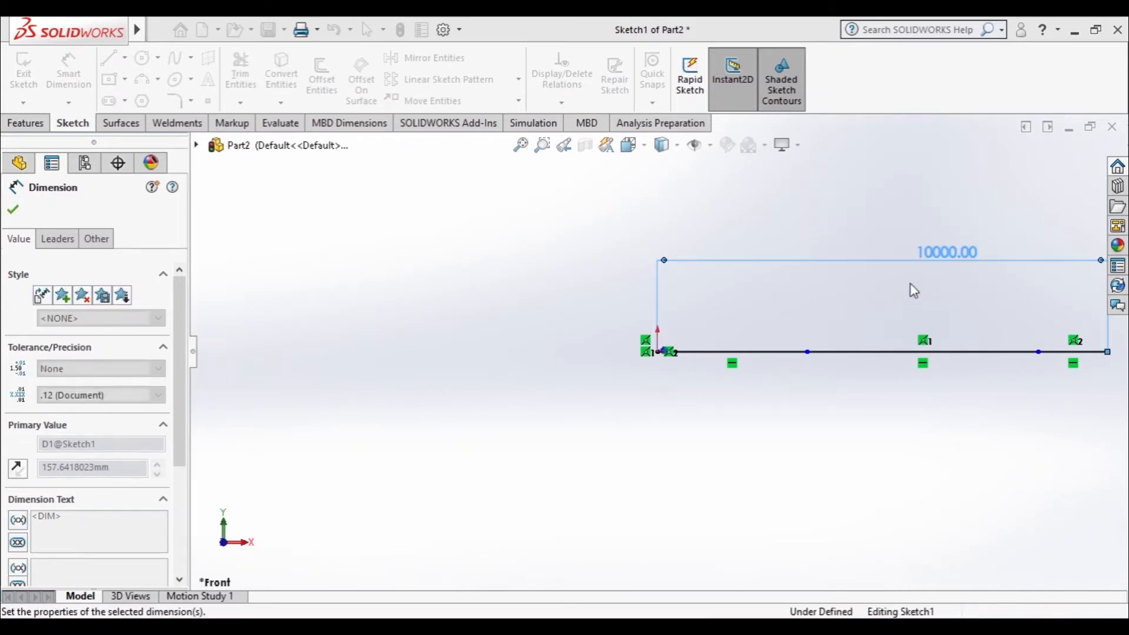
pyautogui.press('Escape')
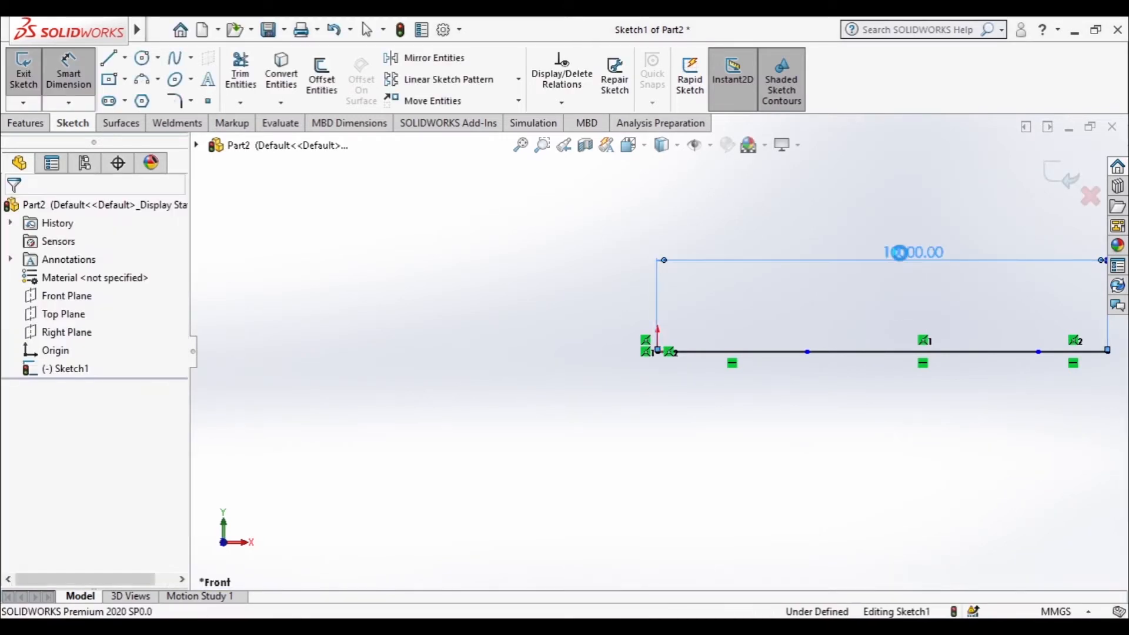
# Set the overall length dimension to 1000 mm
pyautogui.doubleClick(899, 252)
pyautogui.write('1')
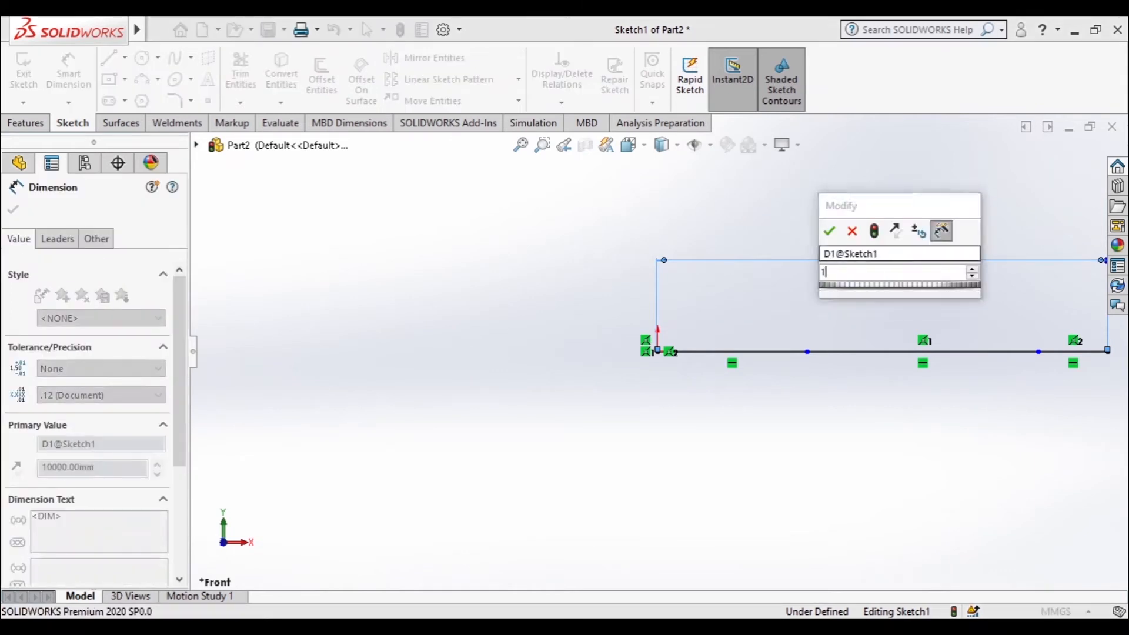
pyautogui.write('000')
pyautogui.press('Return')
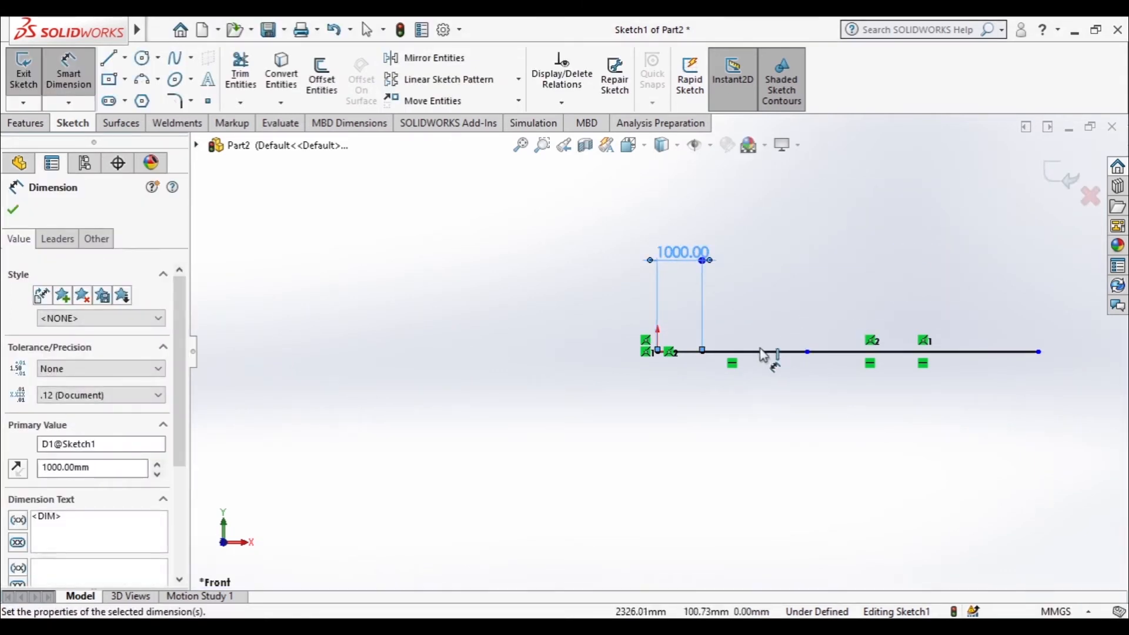
# Dimension the first line segment, starting at the origin, as 200 mm
pyautogui.click(800, 351)
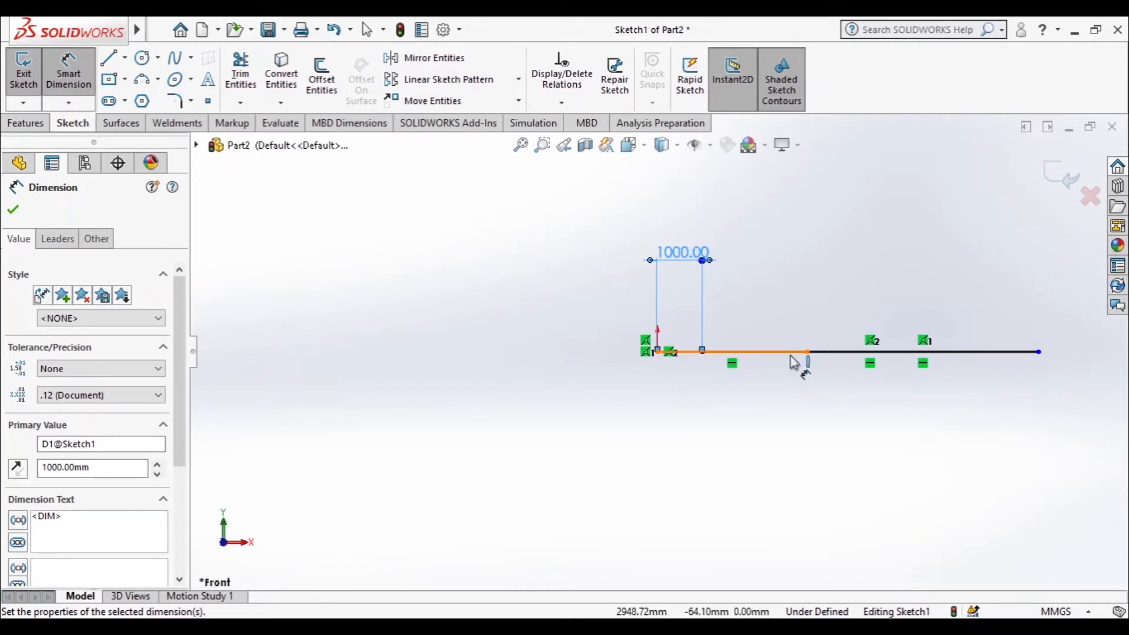
pyautogui.click(735, 402)
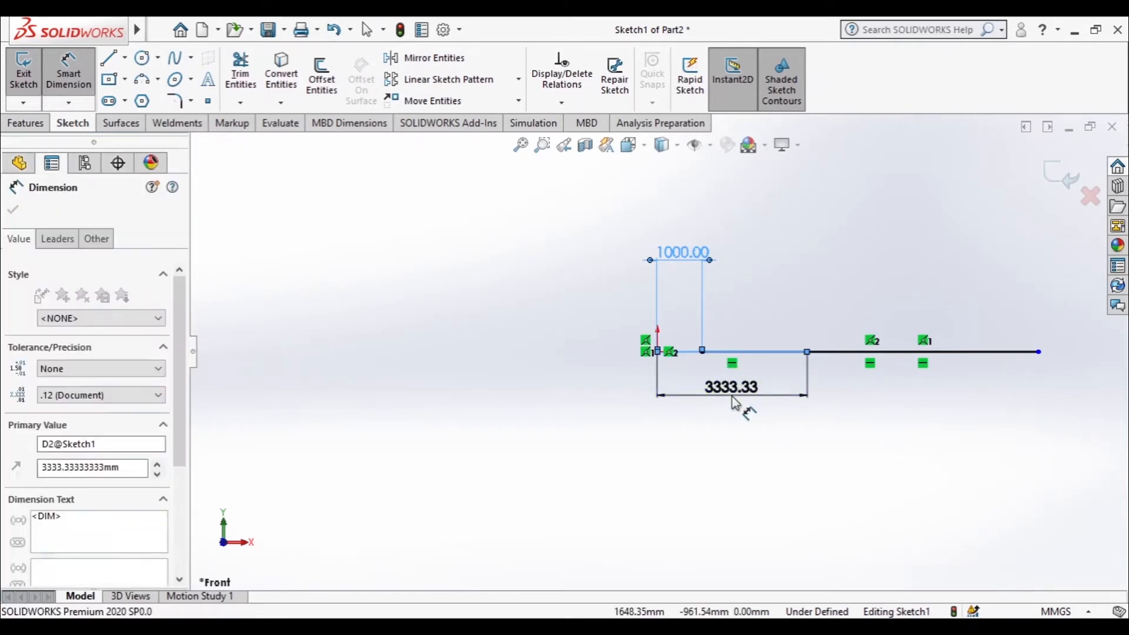
pyautogui.write('2000')
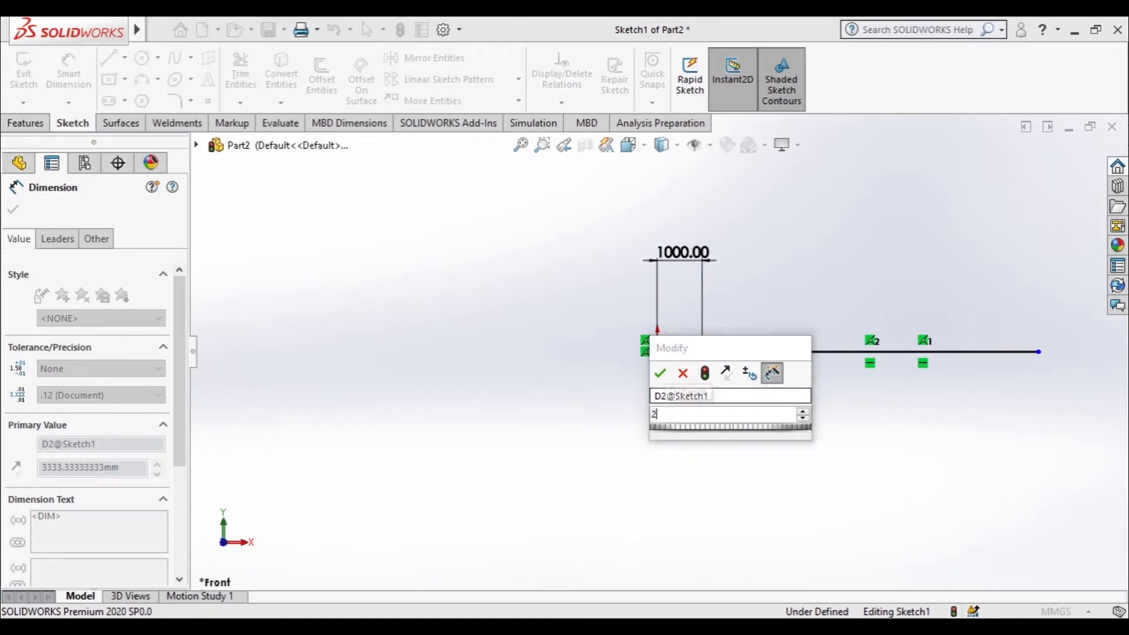
pyautogui.press('Return')
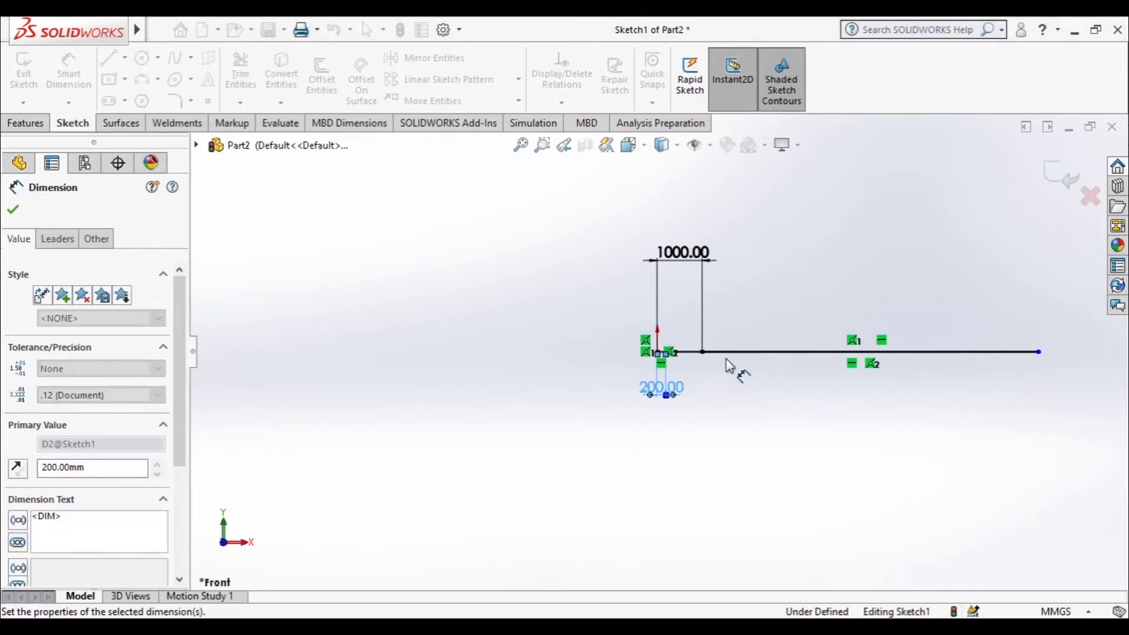
# Check the span lengths in the beam diagram PDF and dimension the middle line segment as 500 mm
pyautogui.hotkey('alt', 'Tab')
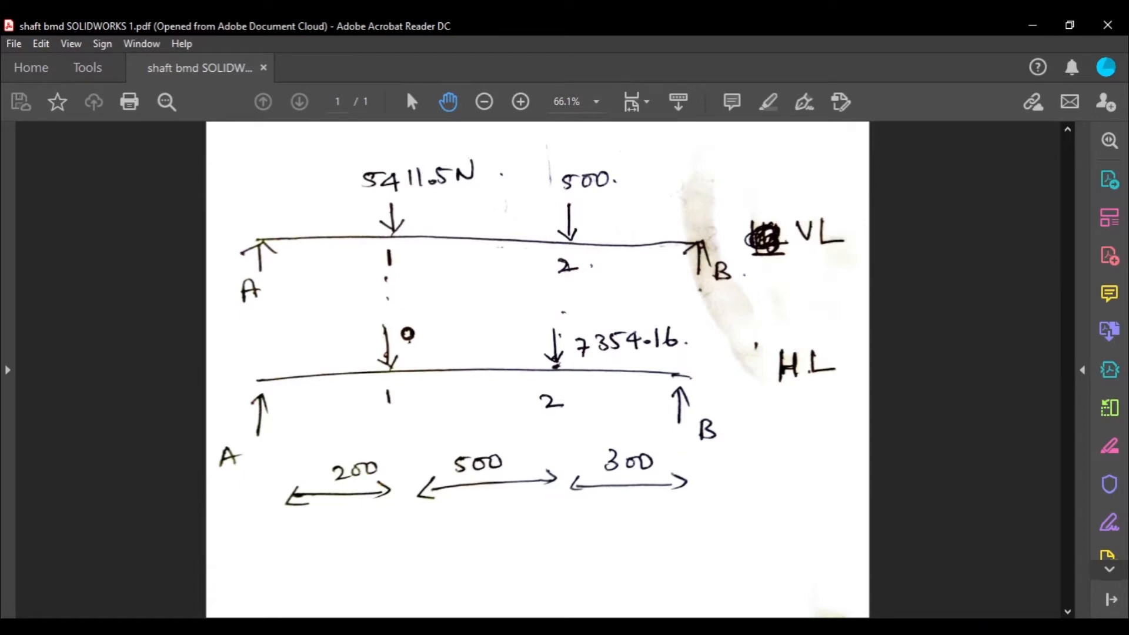
pyautogui.hotkey('alt', 'Tab')
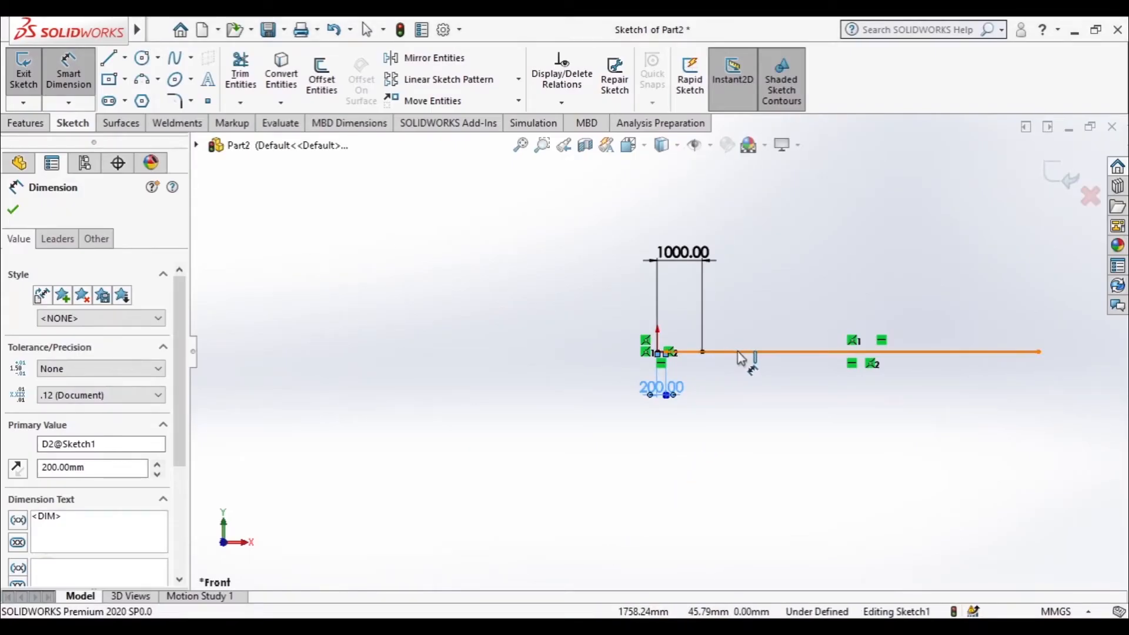
pyautogui.click(742, 352)
pyautogui.click(766, 418)
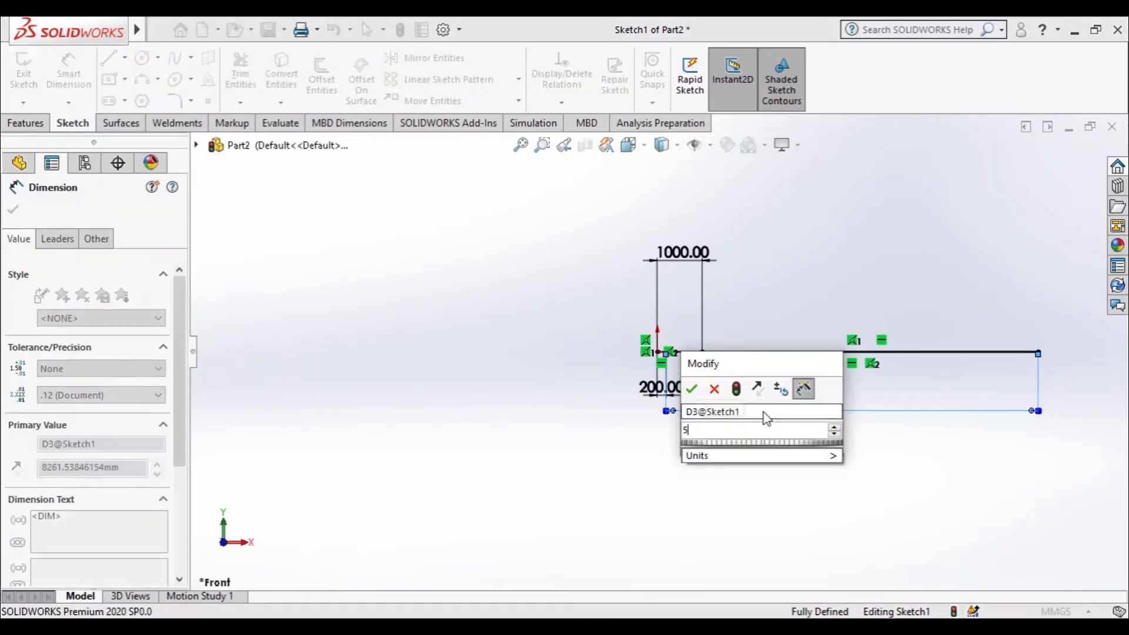
pyautogui.write('500')
pyautogui.press('Return')
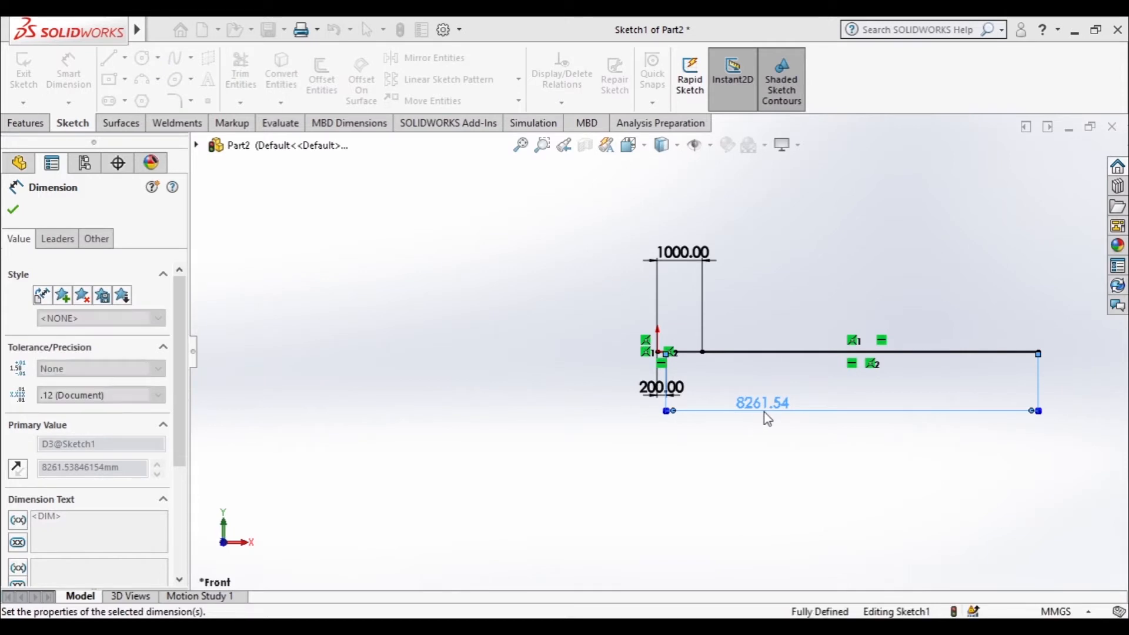
# Move the 500 mm dimension closer to the line with its text outside the extension lines, and exit the sketch
pyautogui.scroll(-3, 711, 376)
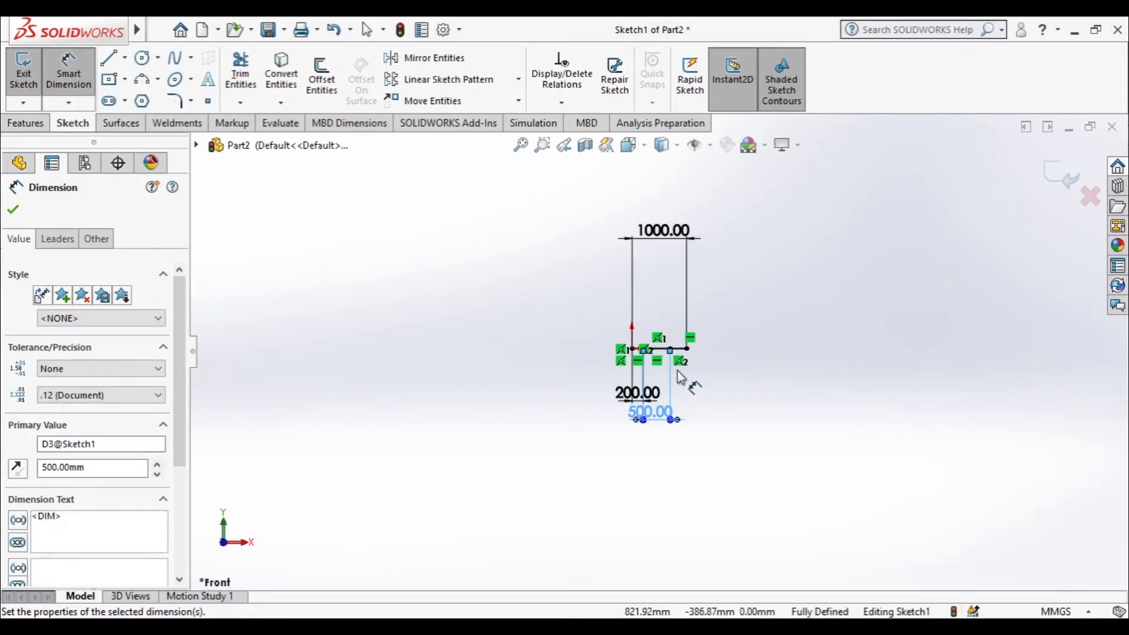
pyautogui.scroll(-2, 681, 374)
pyautogui.press('Escape')
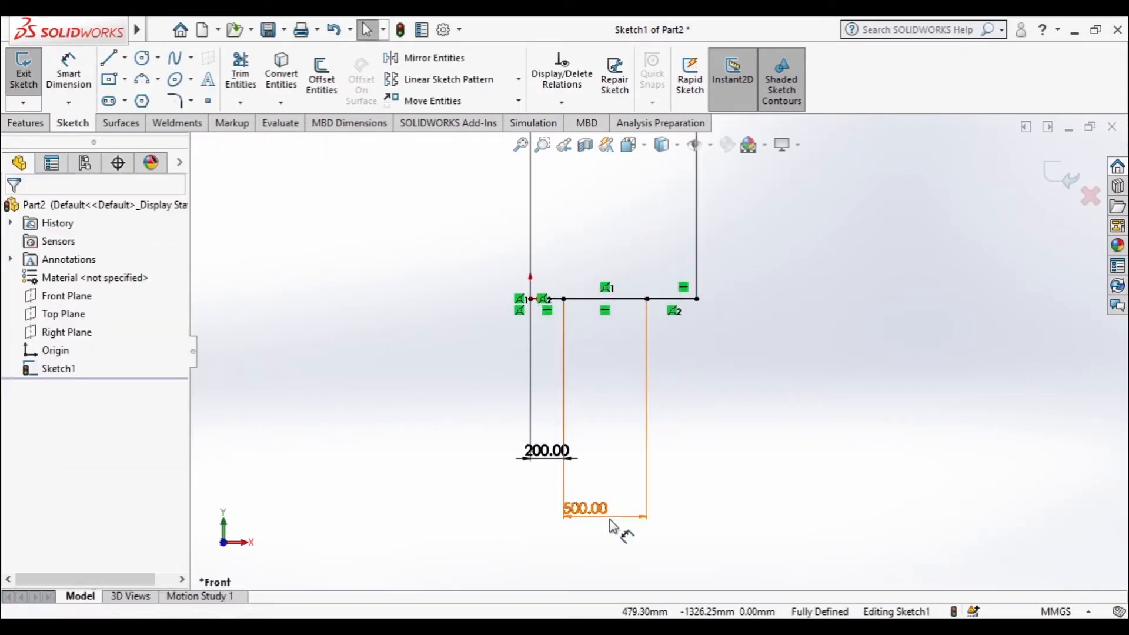
pyautogui.moveTo(646, 500); pyautogui.dragTo(787, 432)
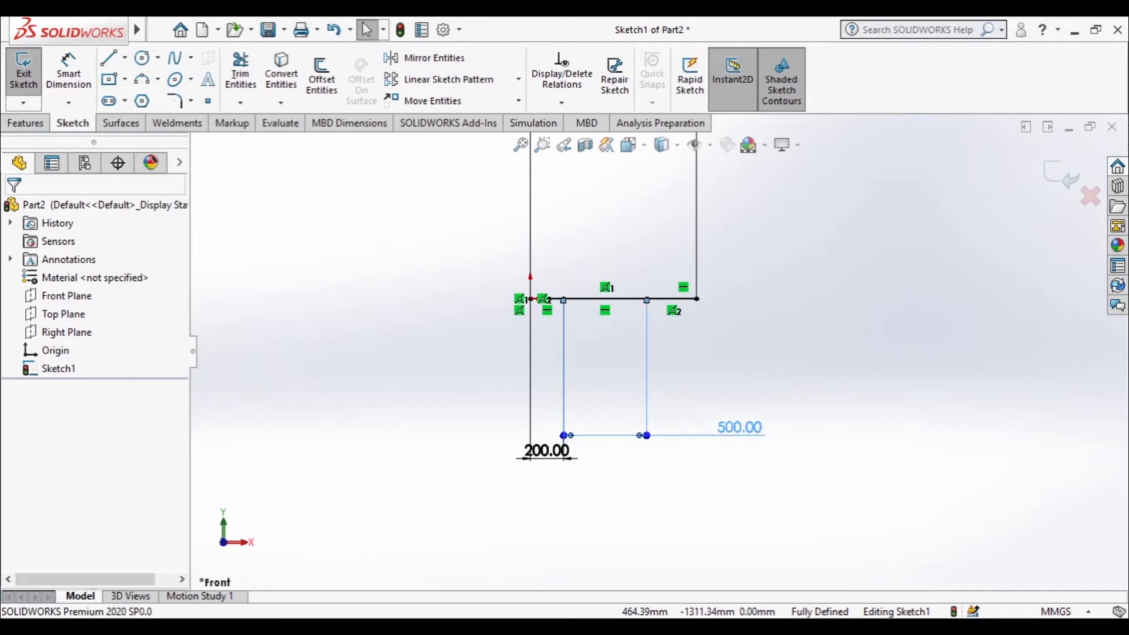
pyautogui.click(1049, 174)
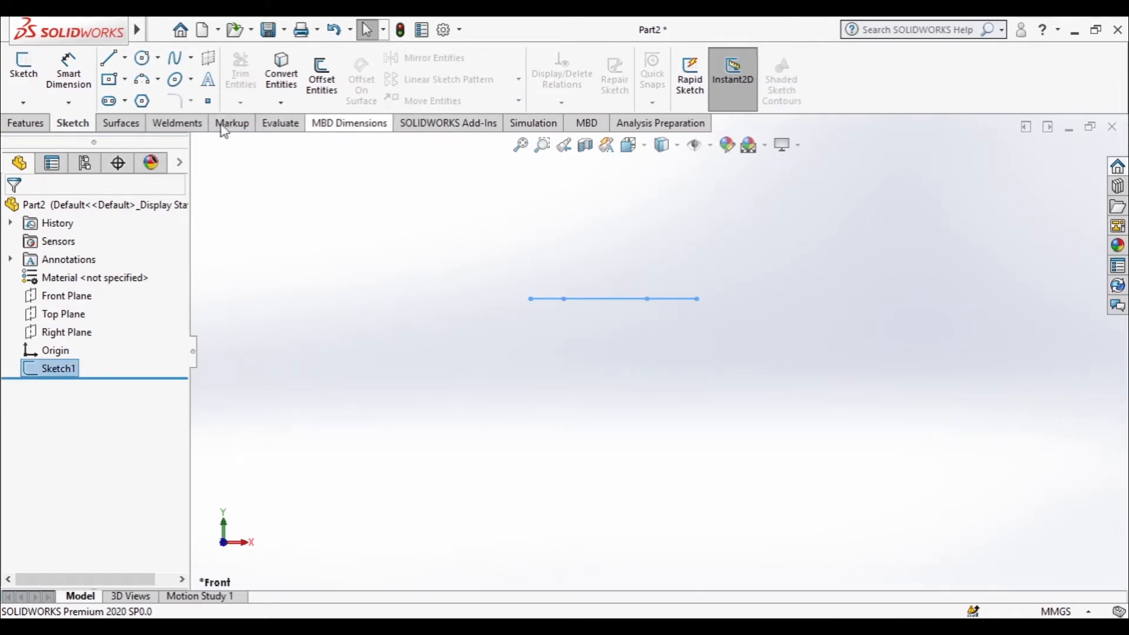
# Remove the Weldments command set from the CommandManager and add it back
pyautogui.click(176, 123)
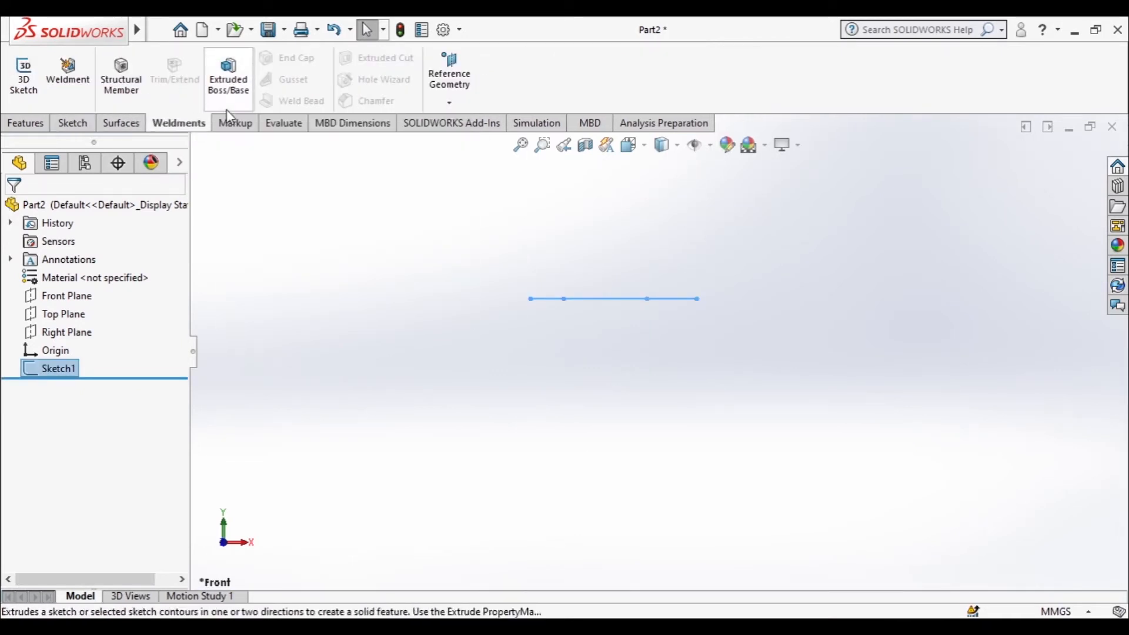
pyautogui.rightClick(676, 128)
pyautogui.moveTo(774, 181)
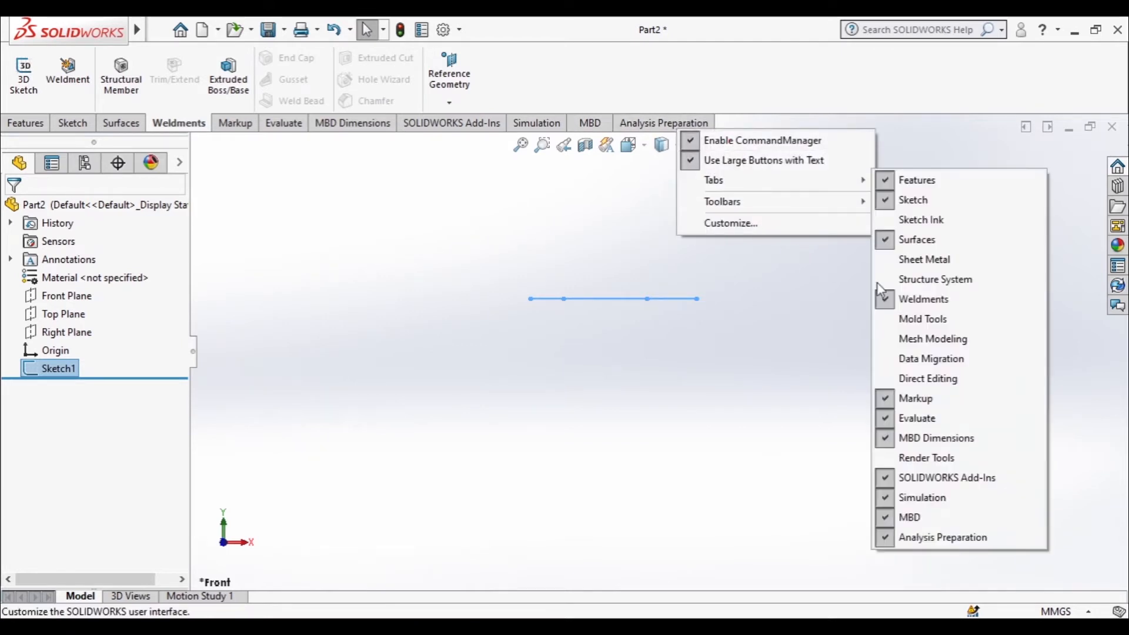
pyautogui.click(910, 300)
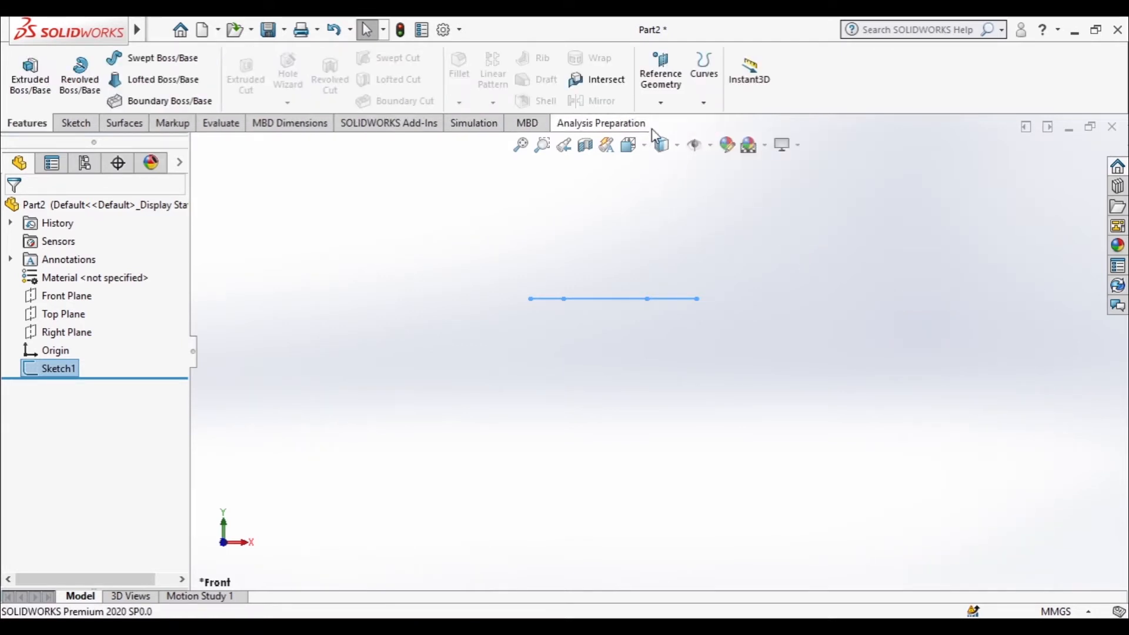
pyautogui.rightClick(585, 125)
pyautogui.moveTo(713, 182)
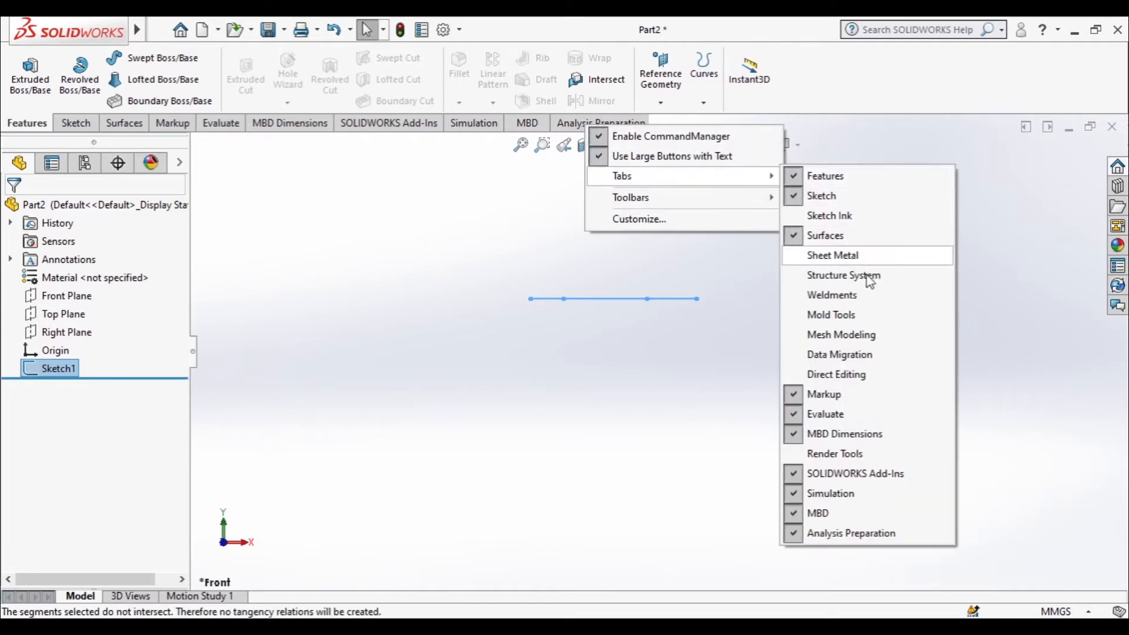
pyautogui.click(831, 295)
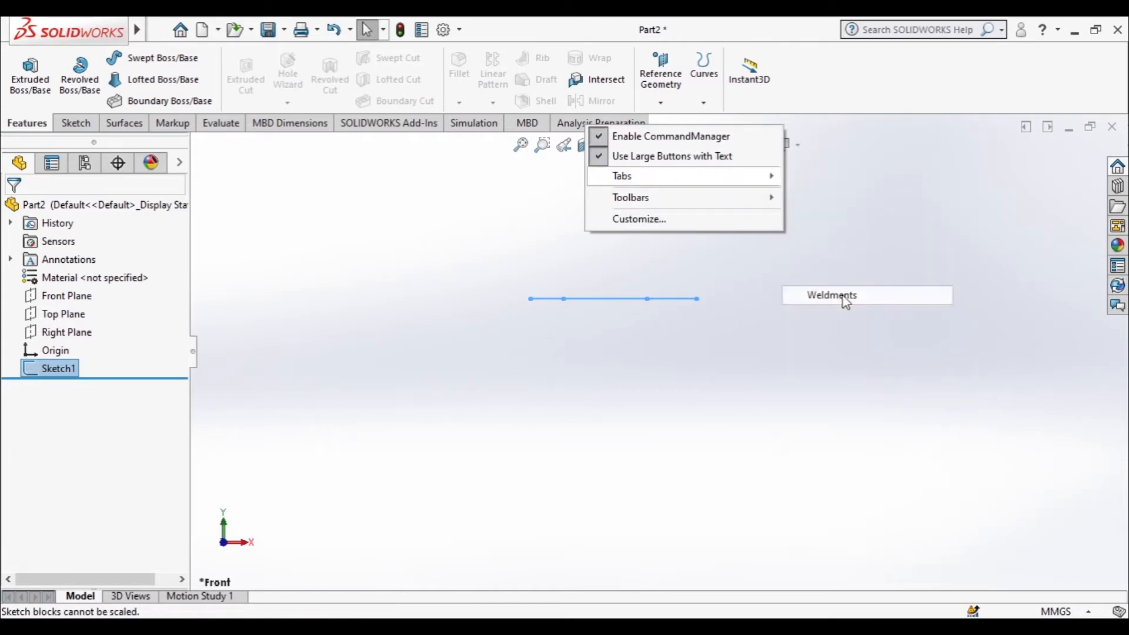
# Start a structural member using the iso standard, the configured pipe profile and size 26.9 x 3.2
pyautogui.click(188, 124)
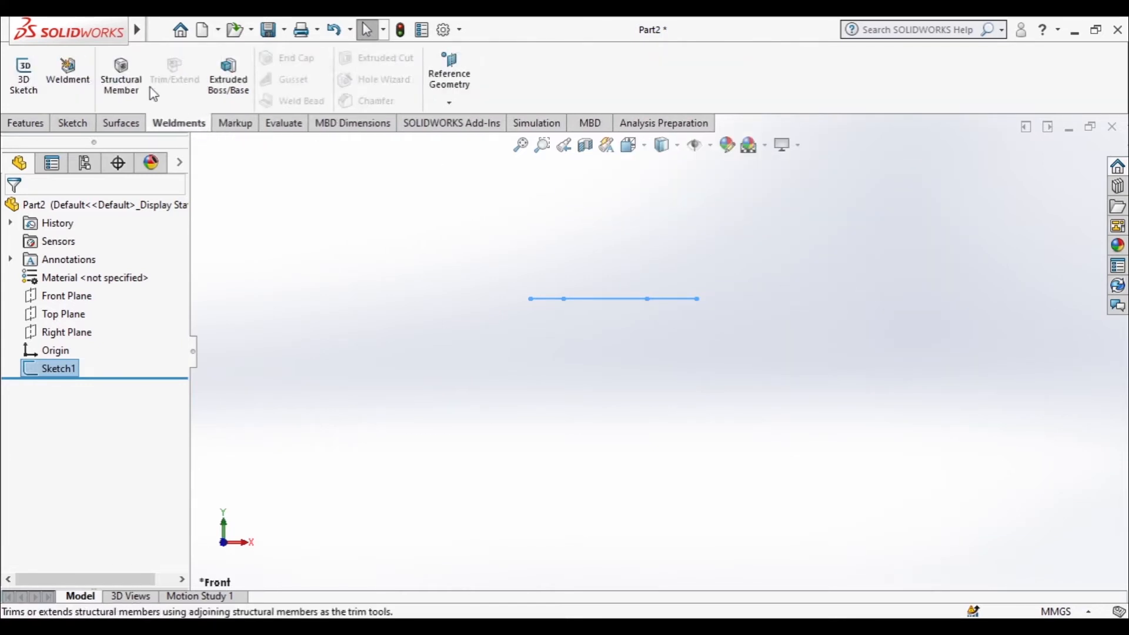
pyautogui.click(128, 76)
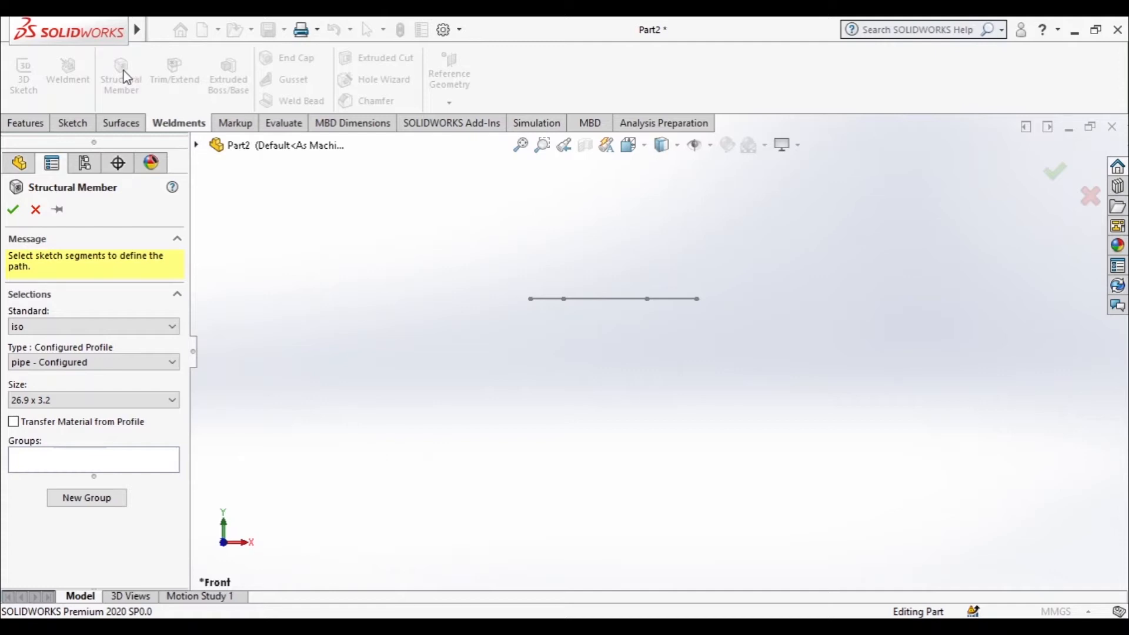
pyautogui.click(62, 325)
pyautogui.click(77, 353)
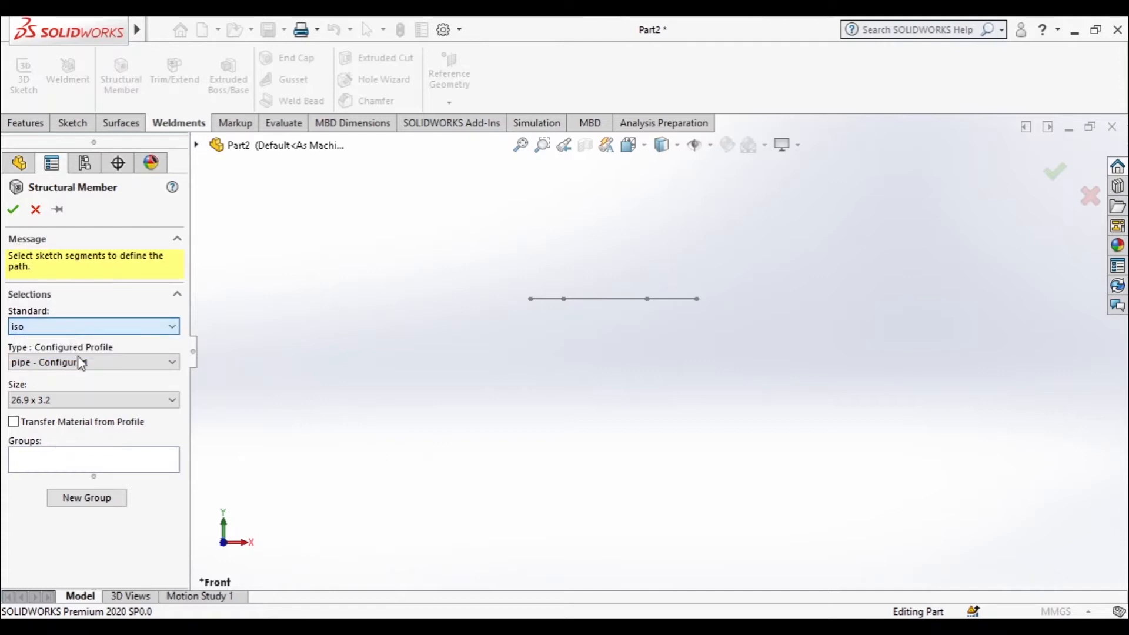
pyautogui.click(98, 365)
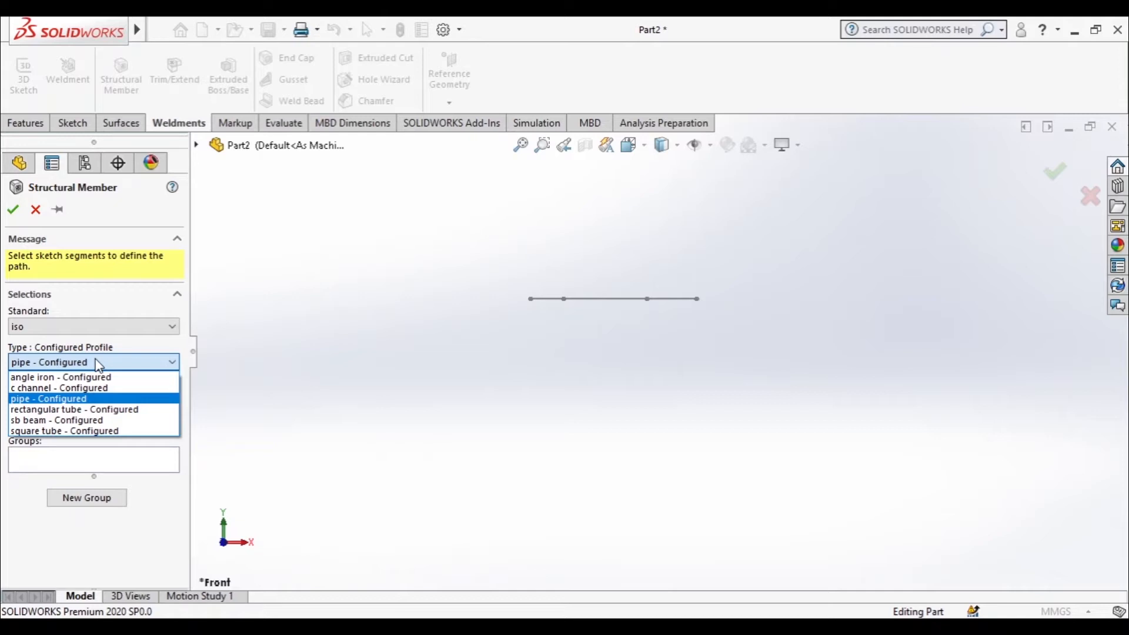
pyautogui.click(99, 362)
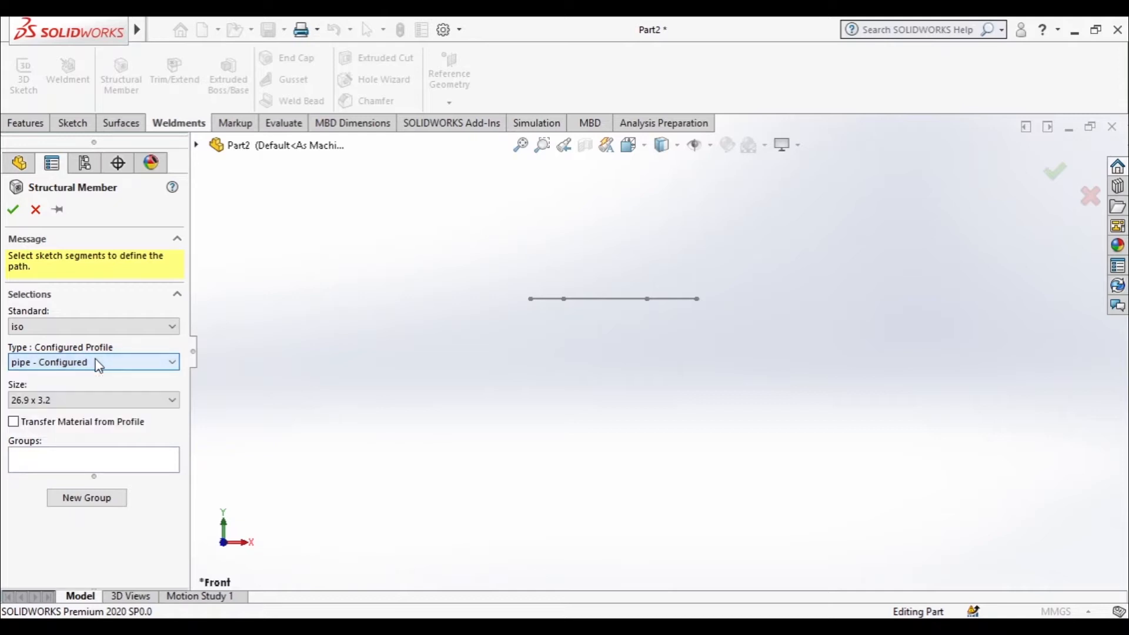
pyautogui.click(29, 401)
pyautogui.click(26, 399)
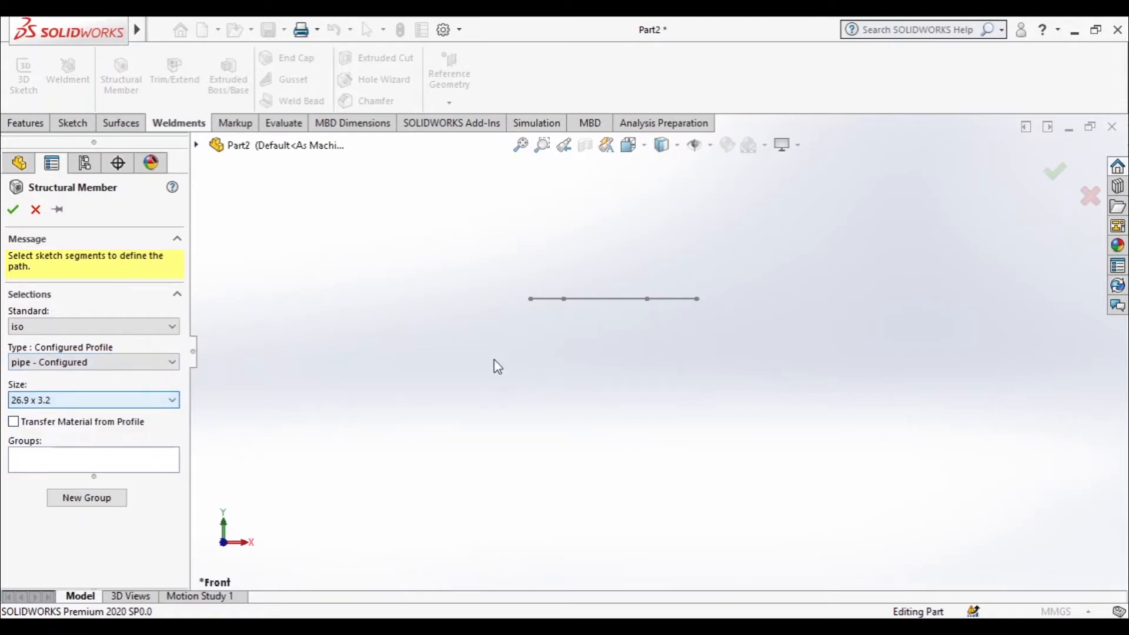
# Assign all three line segments of the sketch as the structural member's path and create the pipe
pyautogui.click(542, 297)
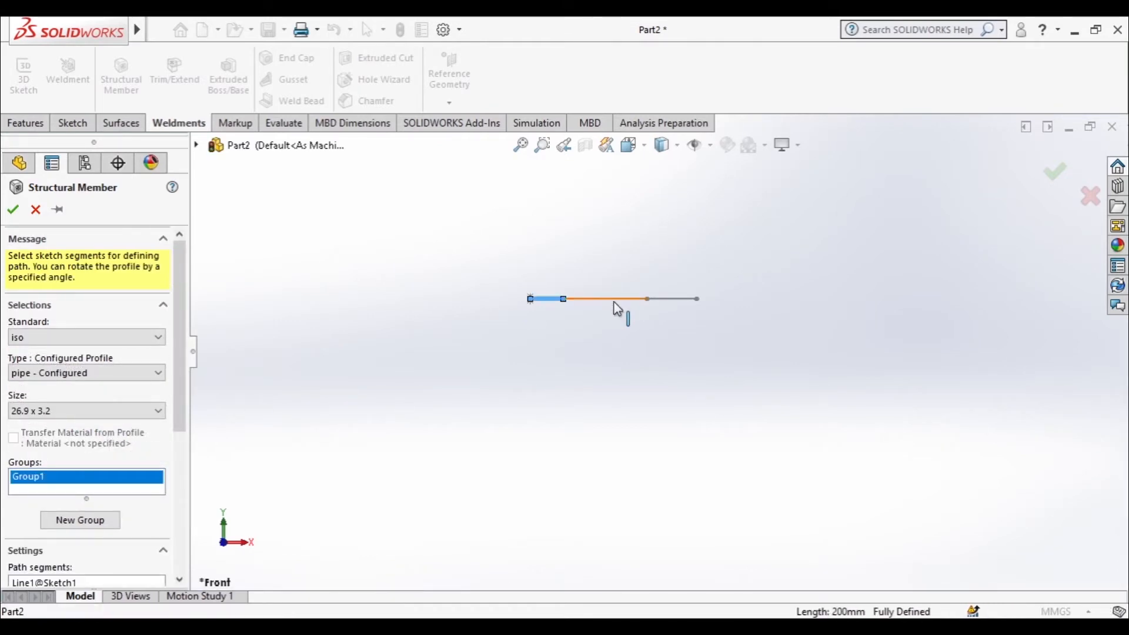
pyautogui.click(614, 298)
pyautogui.click(681, 300)
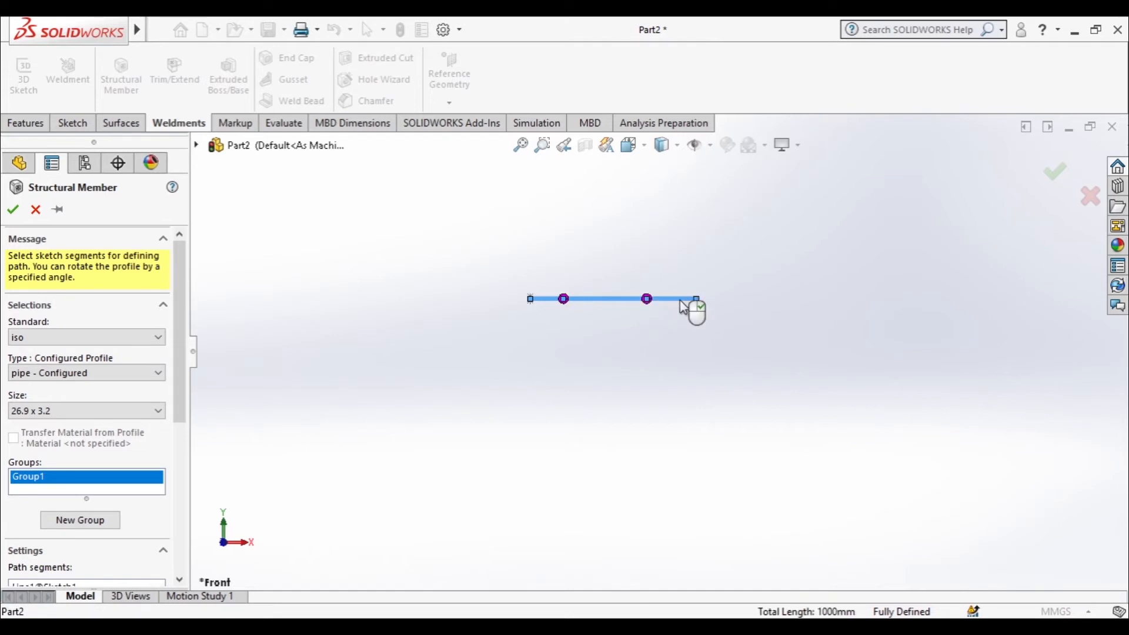
pyautogui.click(12, 208)
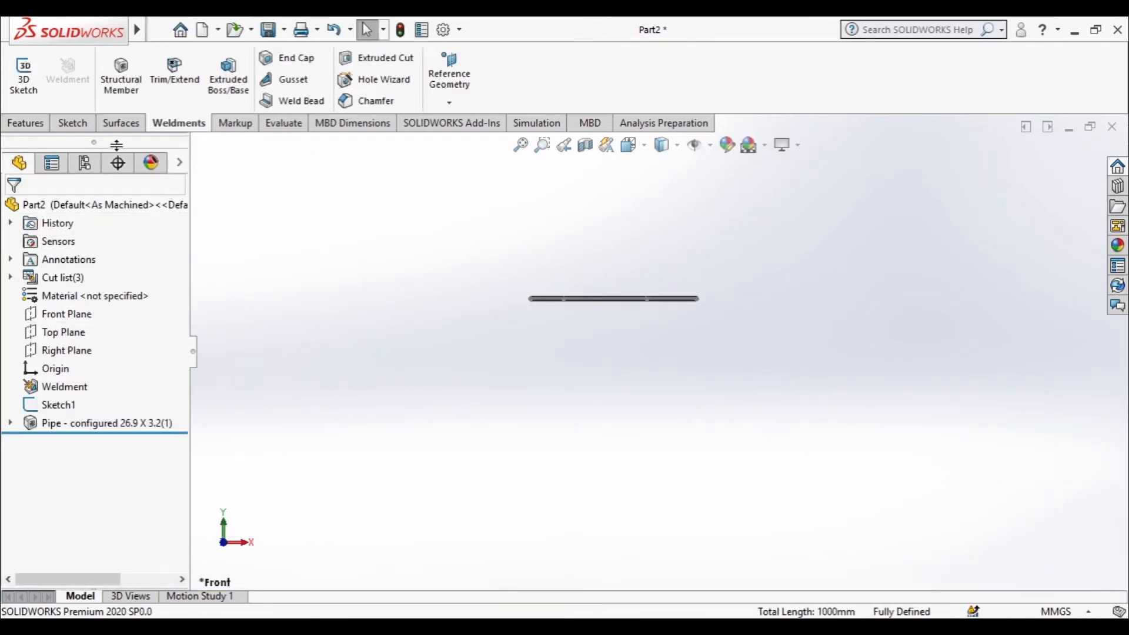
# Load the SOLIDWORKS Simulation add-in and bring up its study commands
pyautogui.click(484, 130)
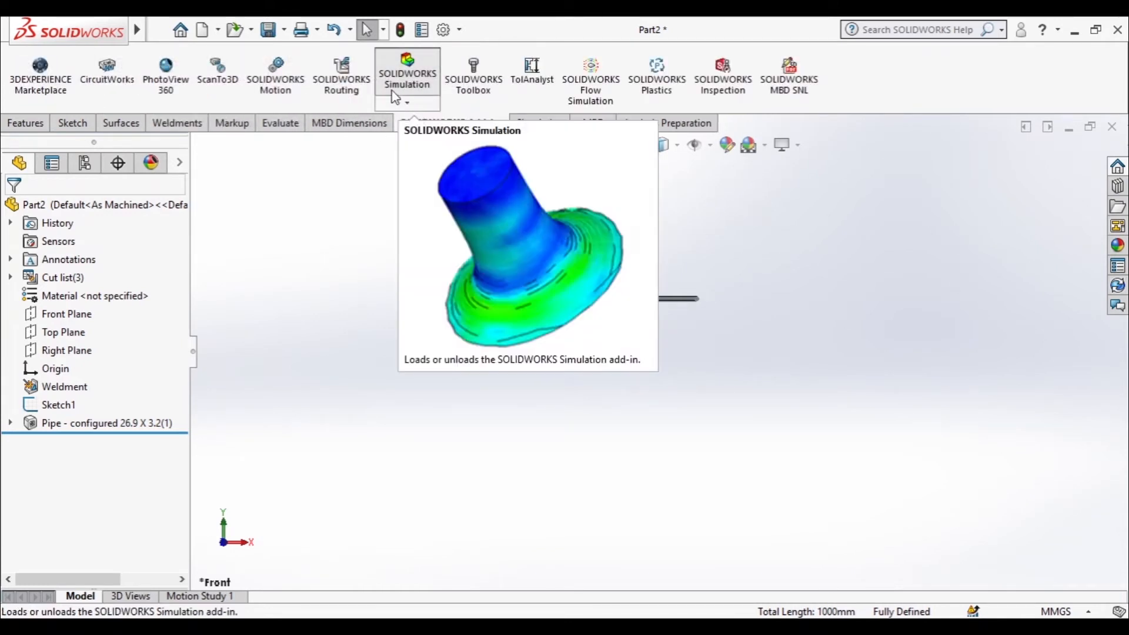
pyautogui.click(418, 70)
pyautogui.click(539, 123)
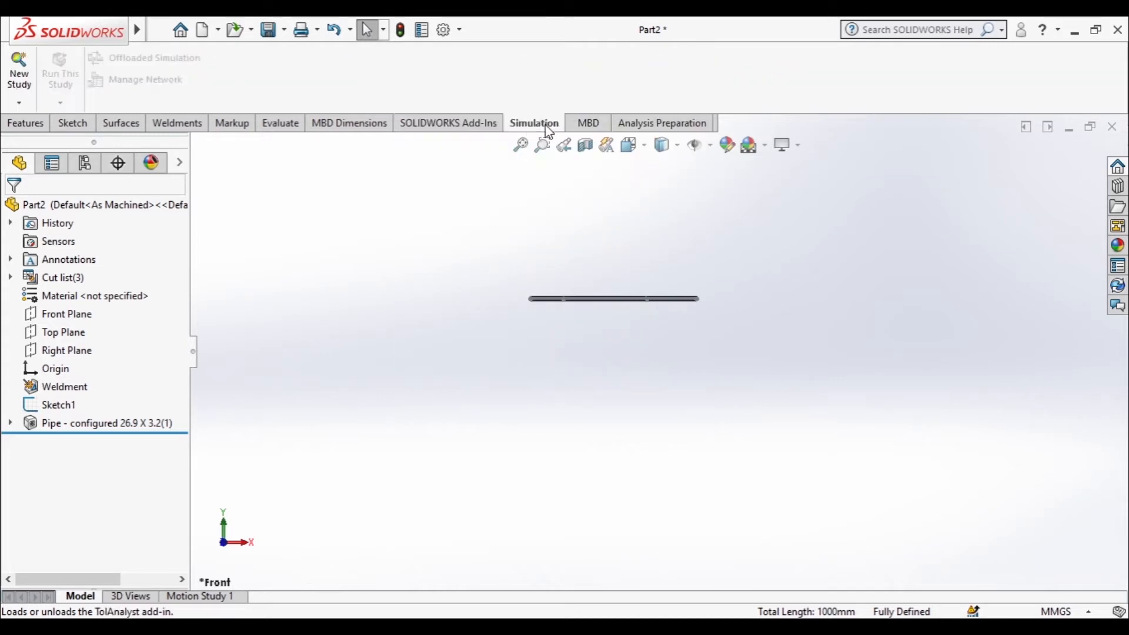
# Create a new static study named Shaft, checking the load diagram in the PDF before confirming
pyautogui.click(19, 102)
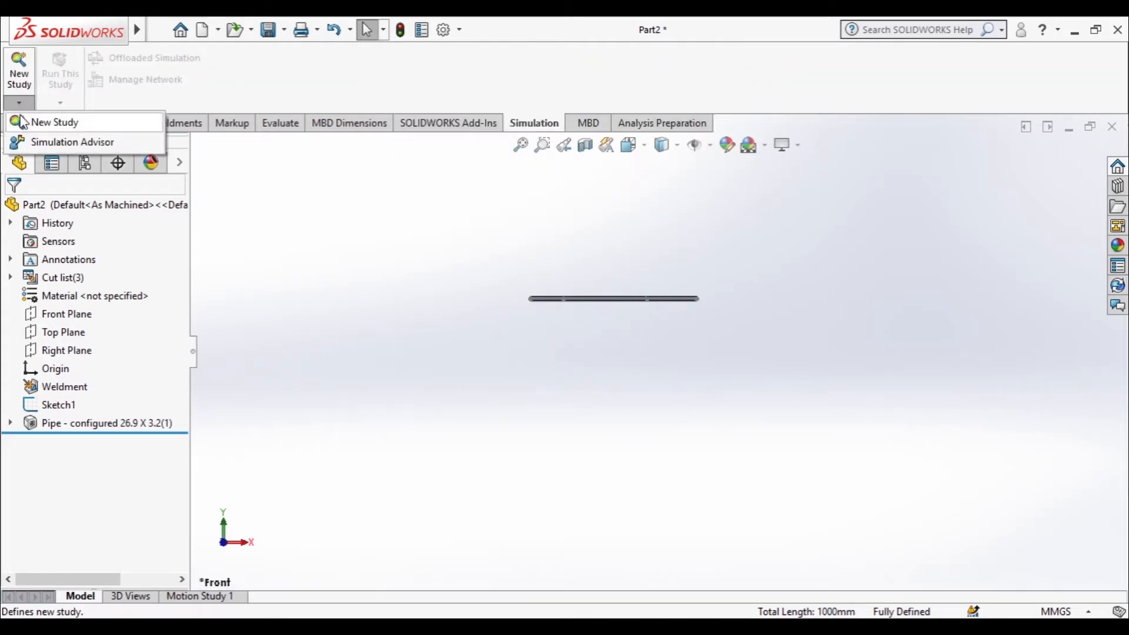
pyautogui.click(22, 122)
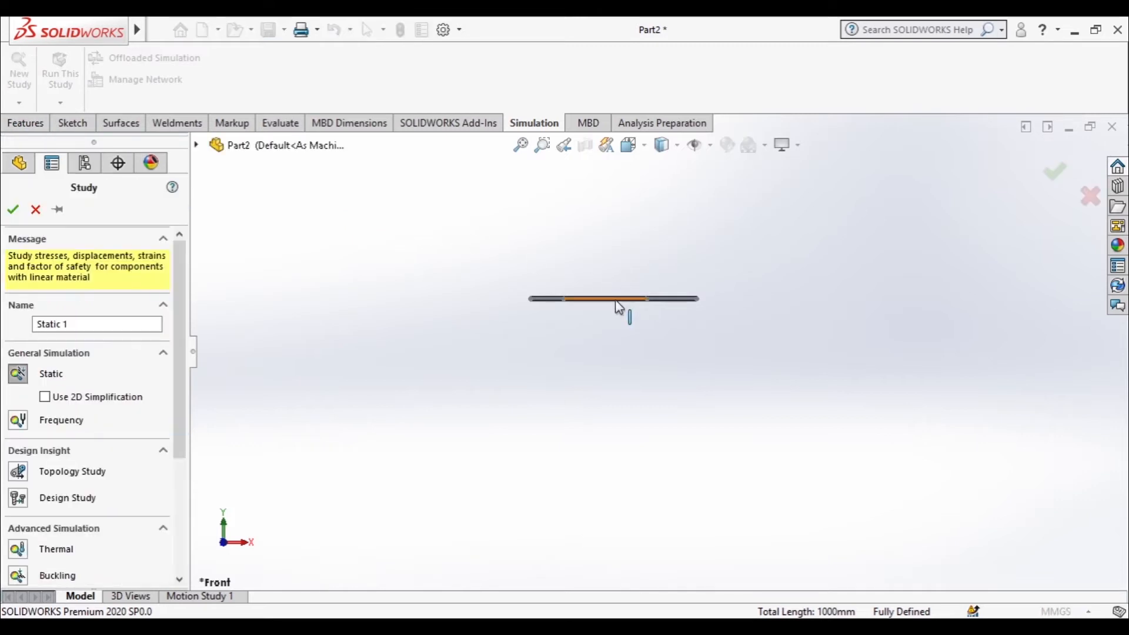
pyautogui.scroll(-5, 740, 329)
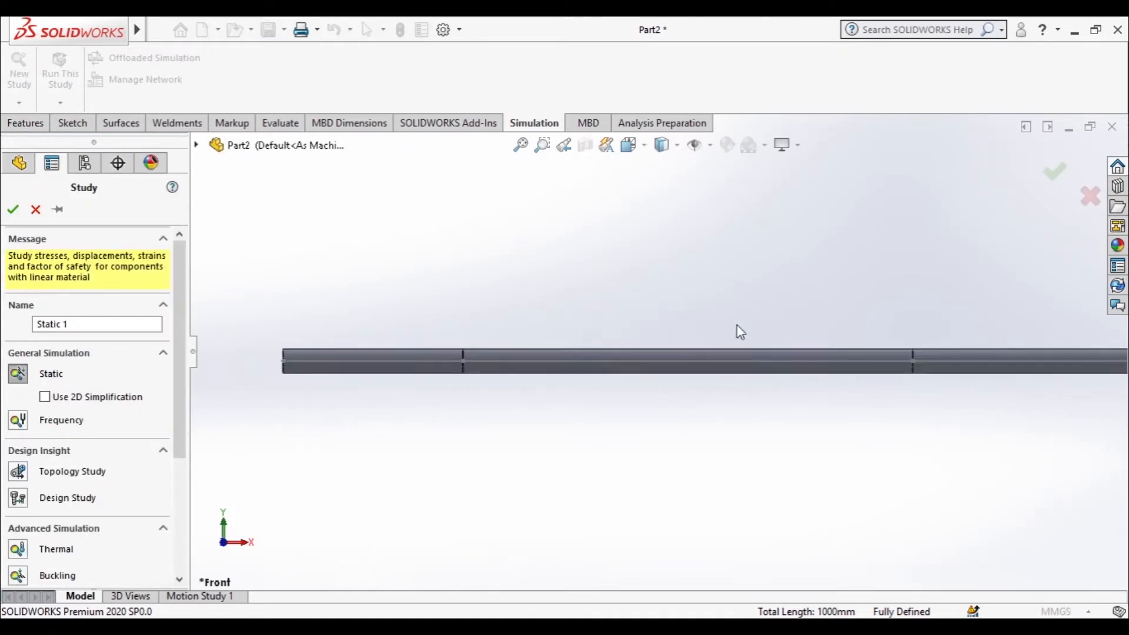
pyautogui.click(91, 325)
pyautogui.doubleClick(91, 325)
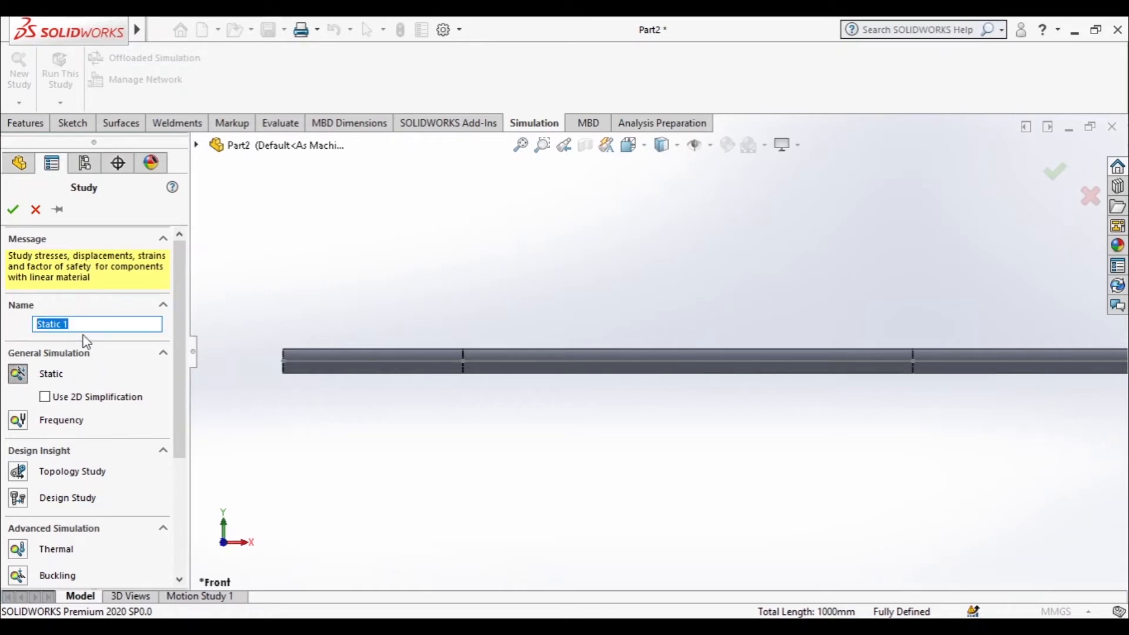
pyautogui.write('B')
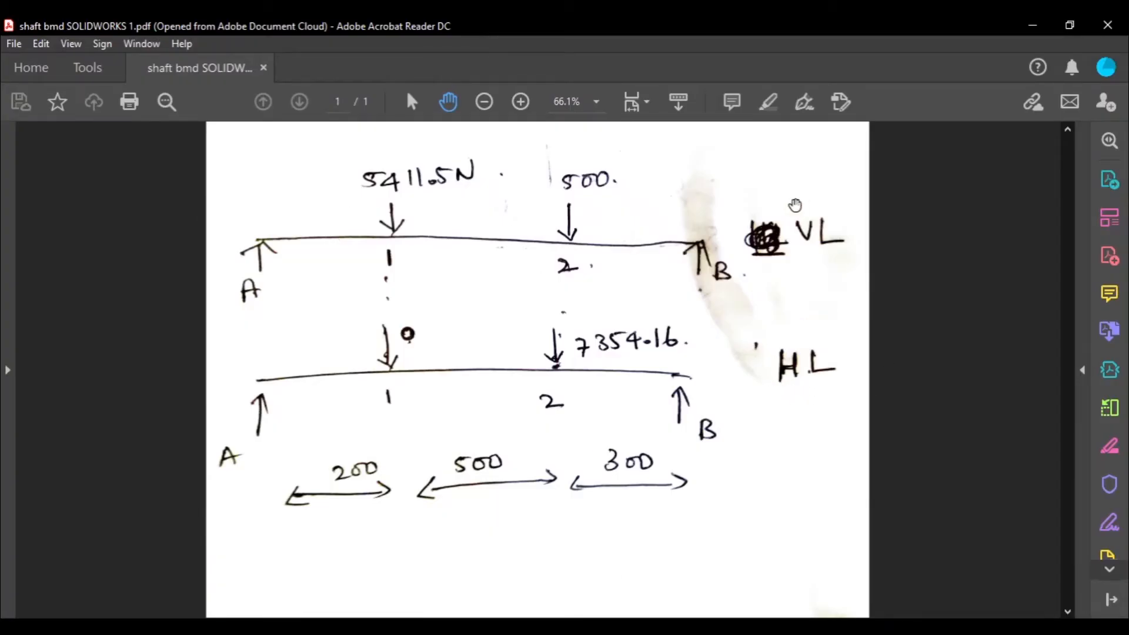
pyautogui.hotkey('alt', 'Tab')
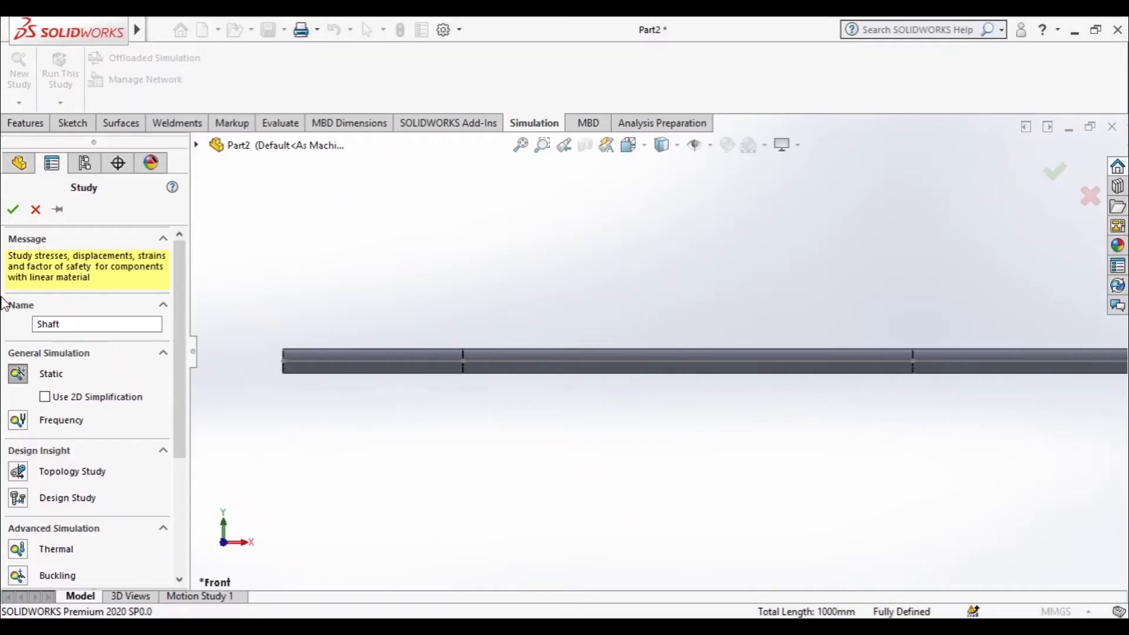
pyautogui.click(13, 210)
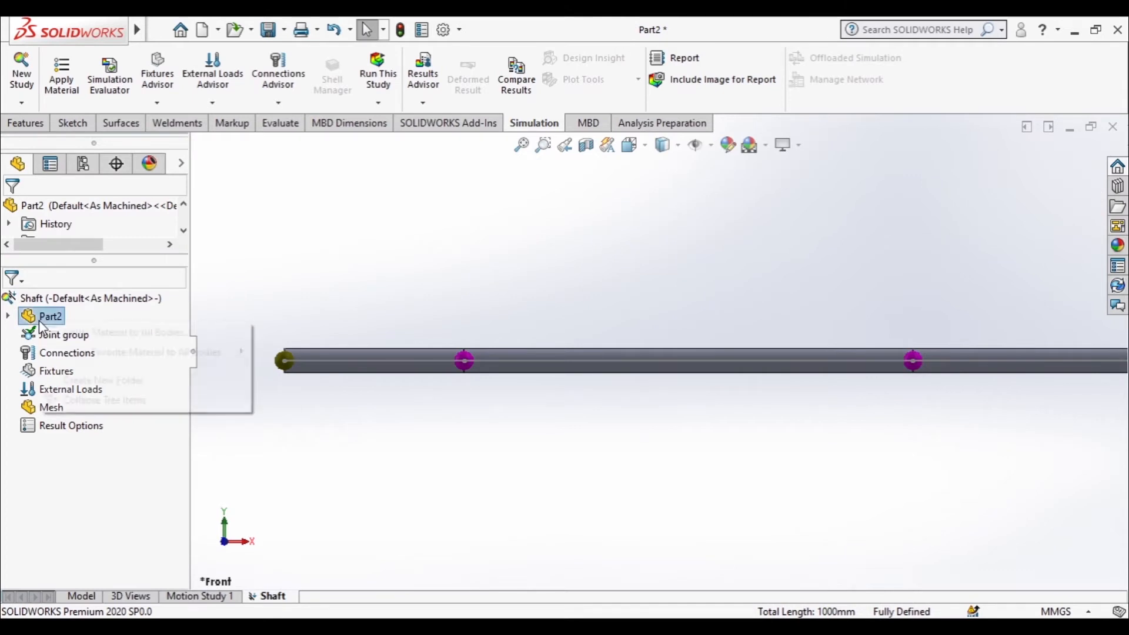
pyautogui.rightClick(40, 321)
pyautogui.click(51, 305)
pyautogui.rightClick(52, 305)
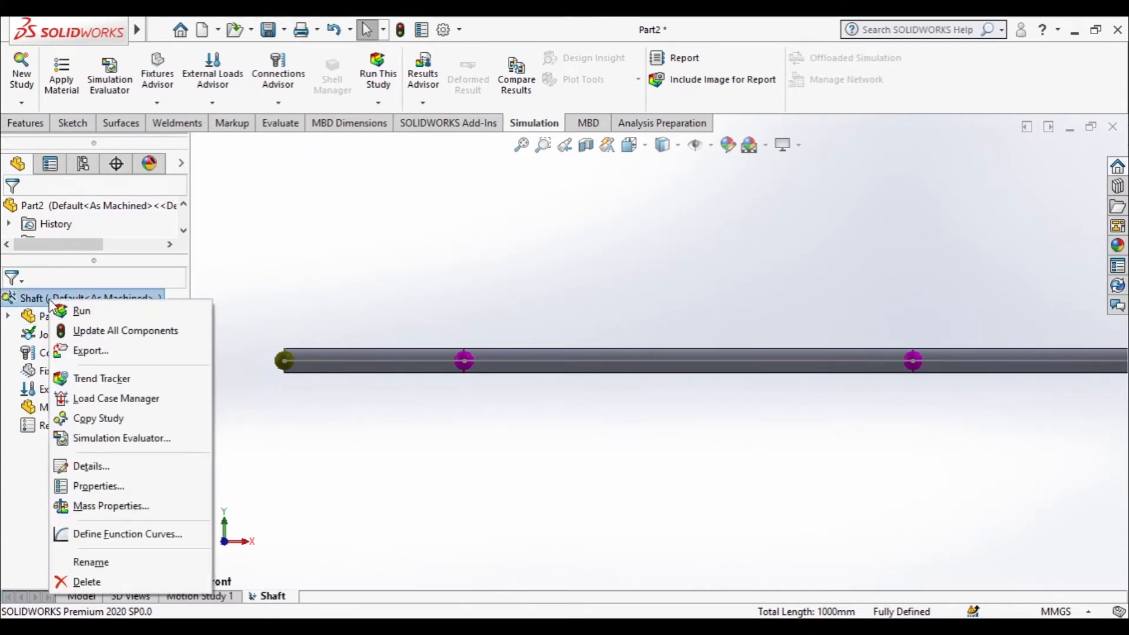
pyautogui.click(30, 320)
pyautogui.click(9, 315)
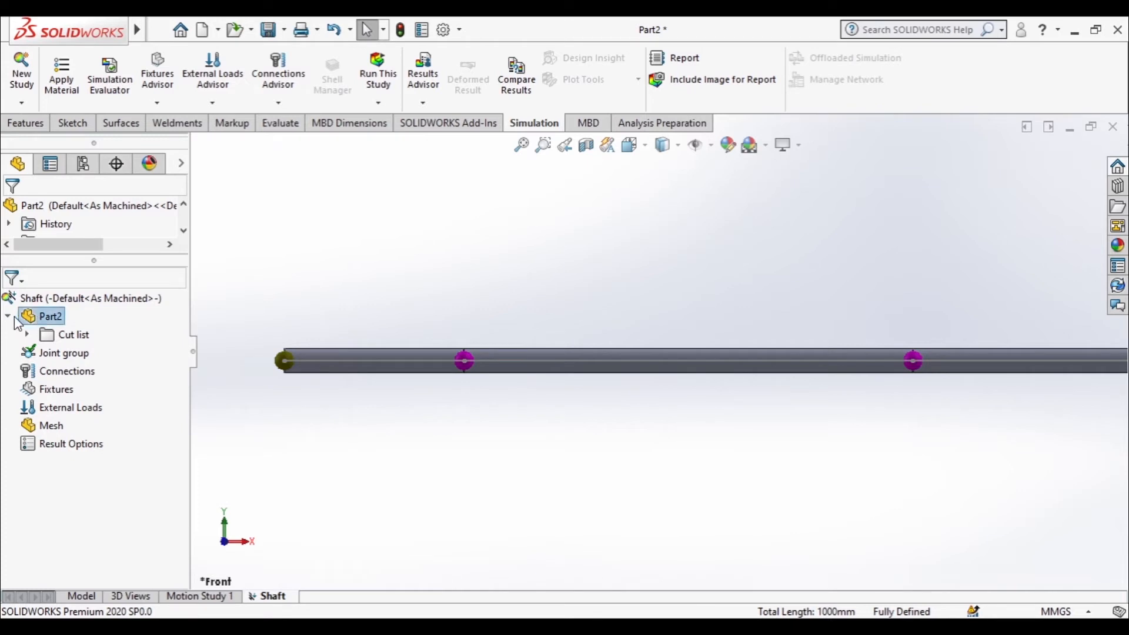
pyautogui.click(8, 316)
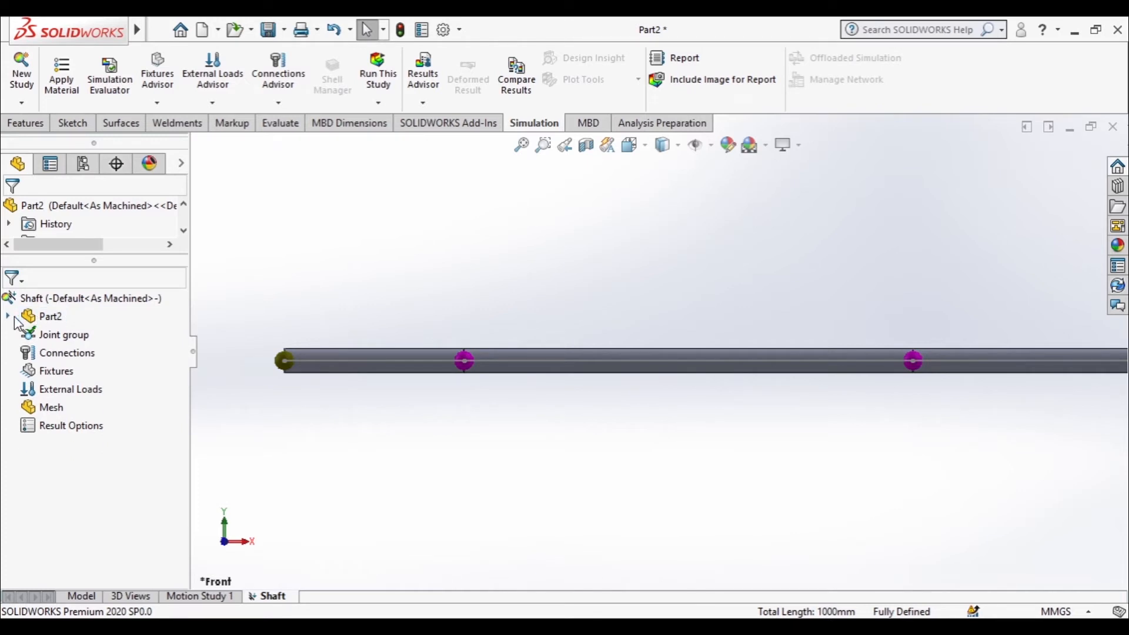
# Apply the favorite material Cast Alloy Steel to all bodies of the part in the Shaft study
pyautogui.rightClick(57, 317)
pyautogui.moveTo(177, 345)
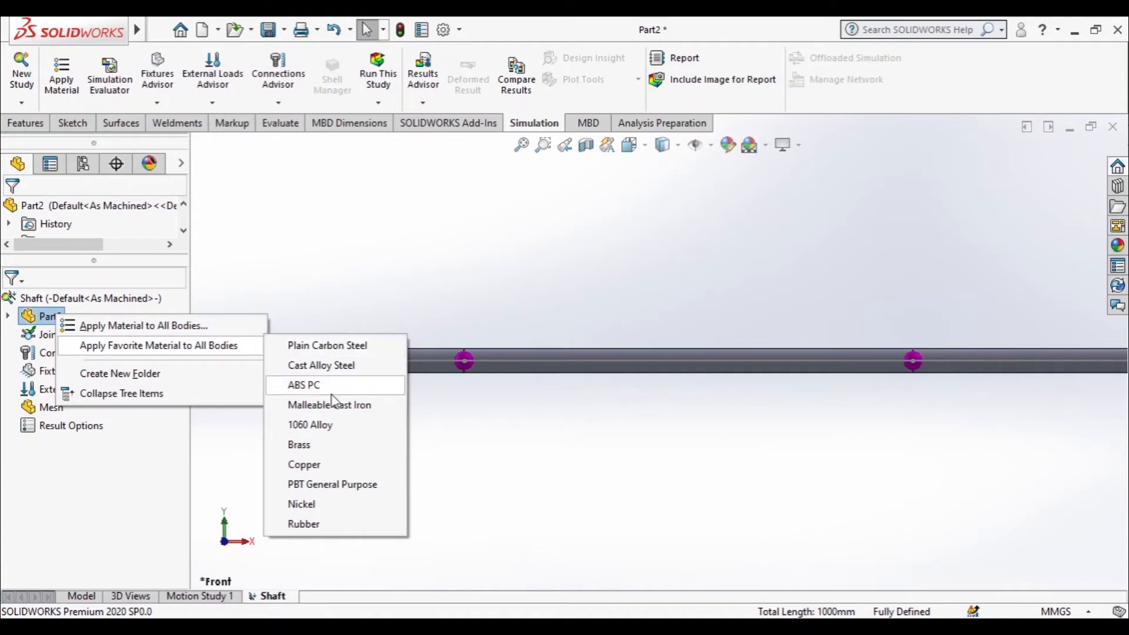
pyautogui.click(348, 368)
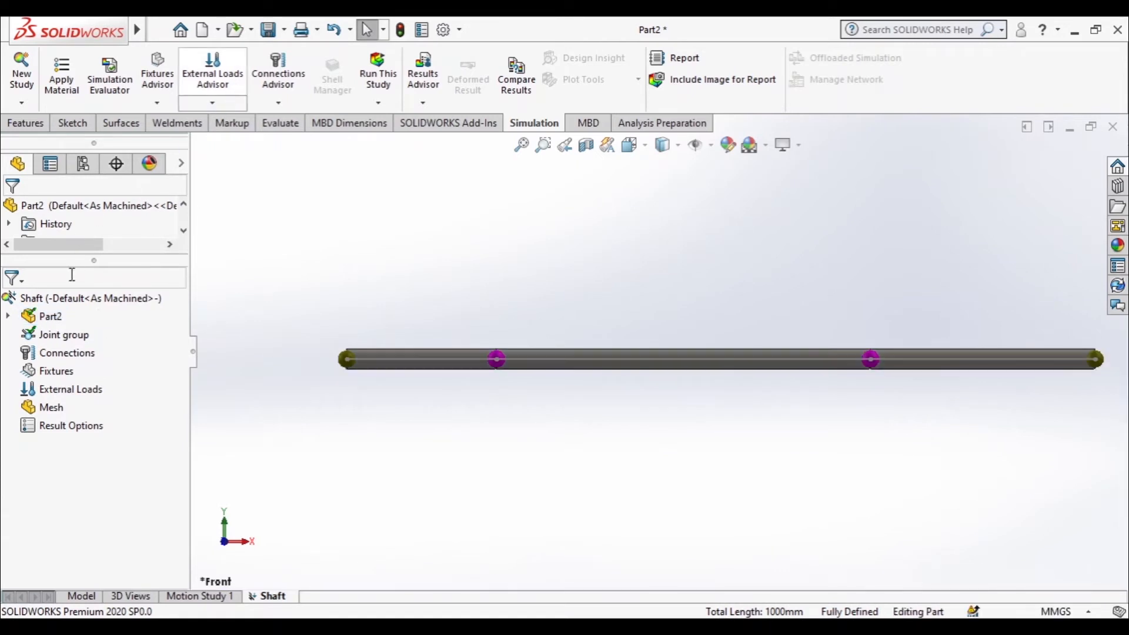
# Add an Immovable (No translation) fixture to the joints at both ends of the shaft
pyautogui.click(176, 104)
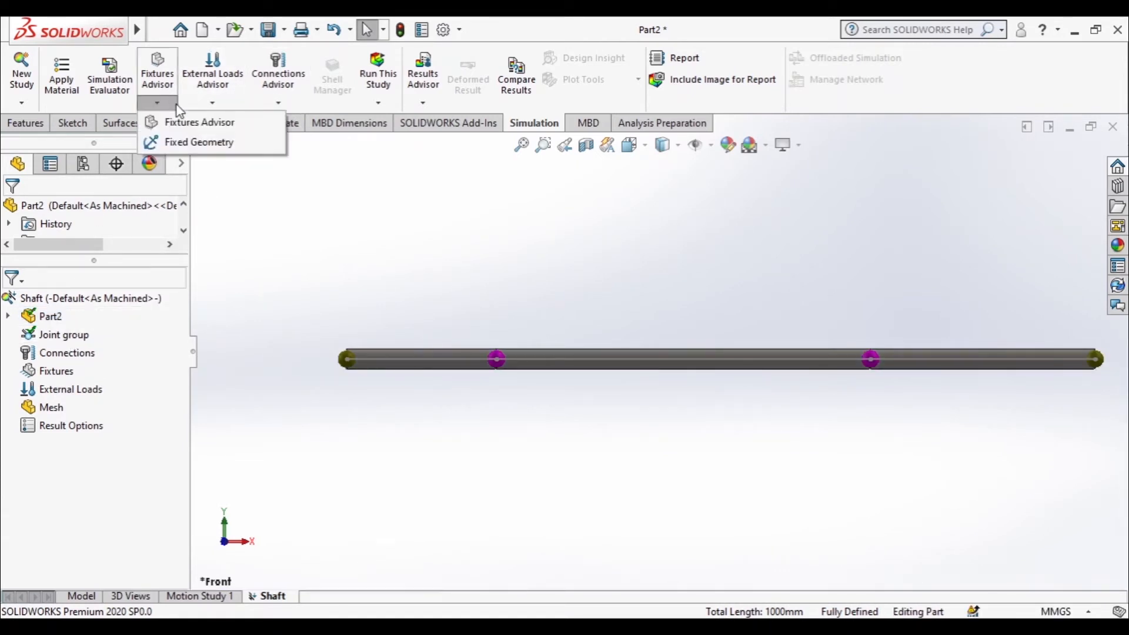
pyautogui.click(194, 142)
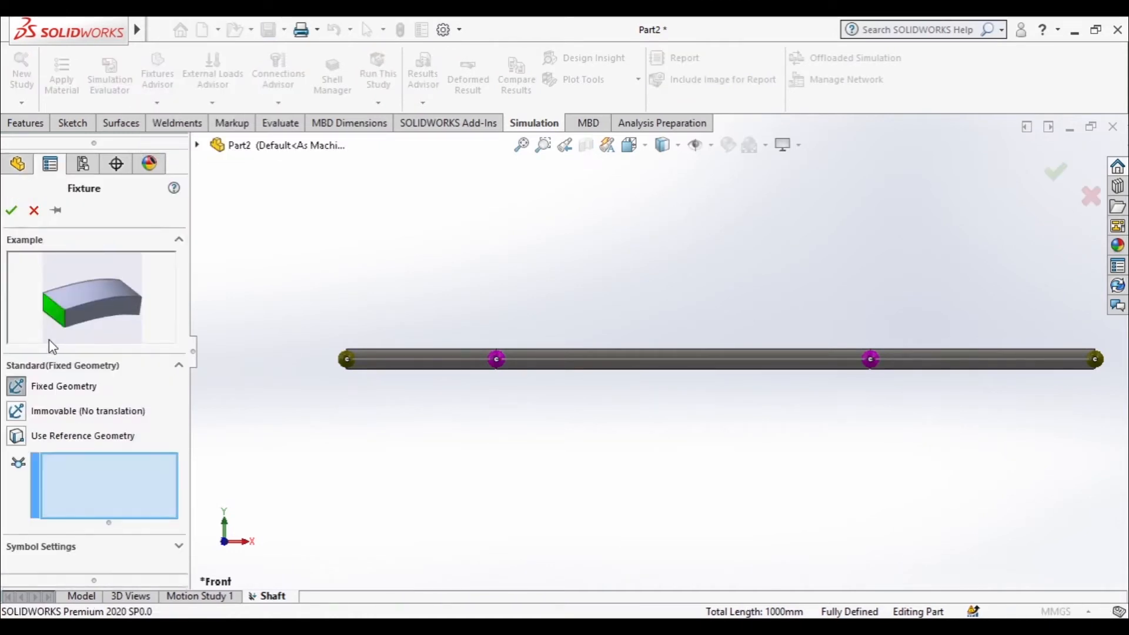
pyautogui.click(16, 414)
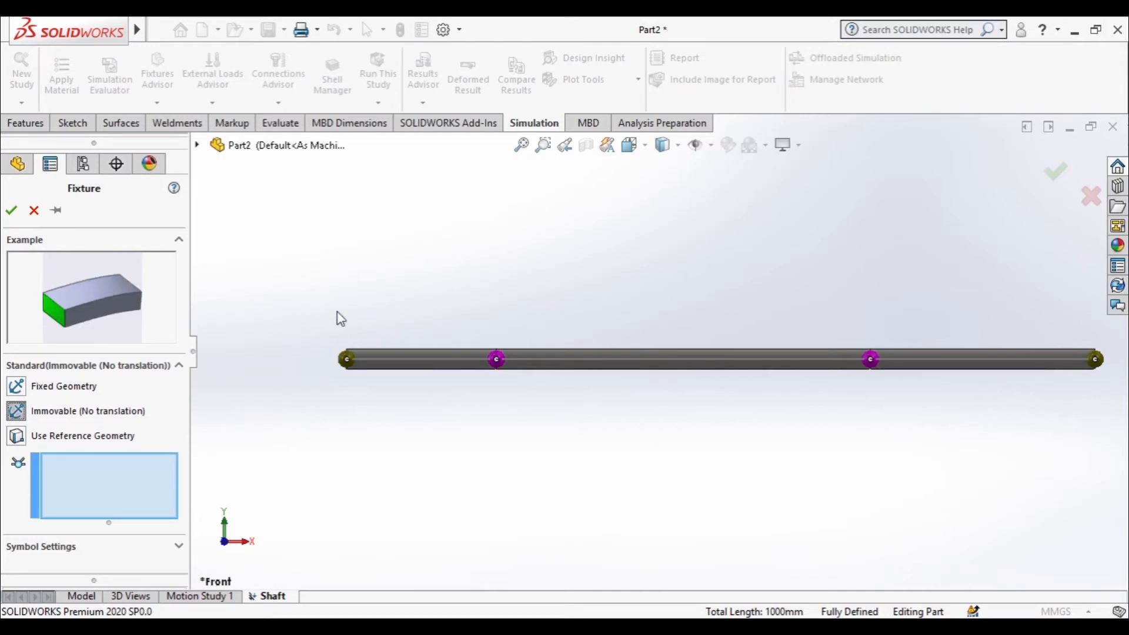
pyautogui.moveTo(337, 317); pyautogui.dragTo(354, 378, button='middle')
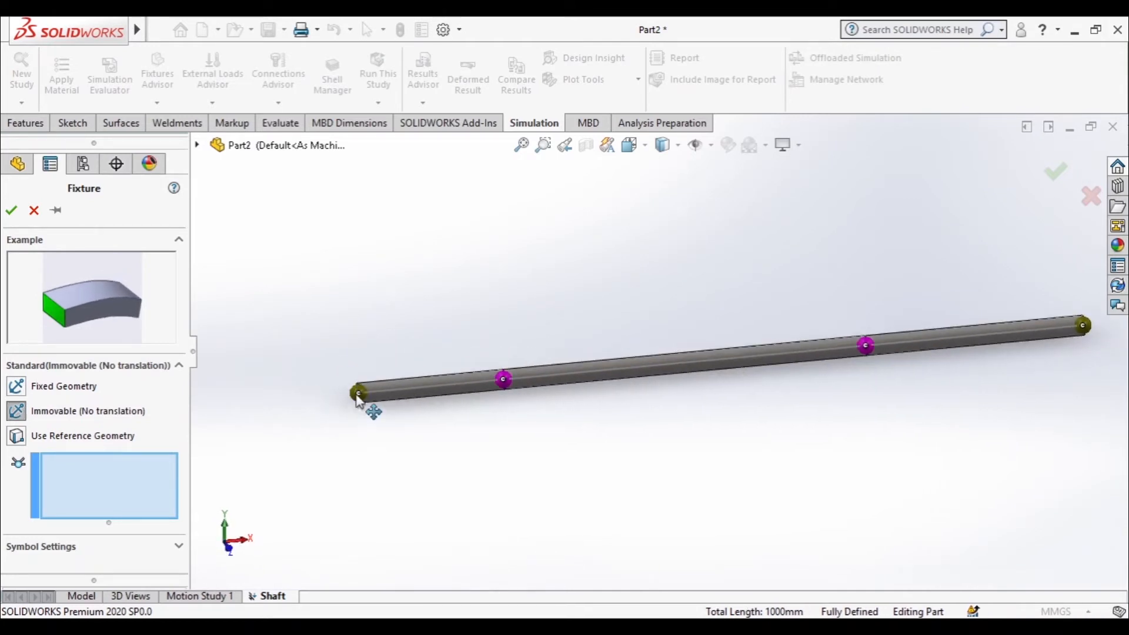
pyautogui.click(360, 394)
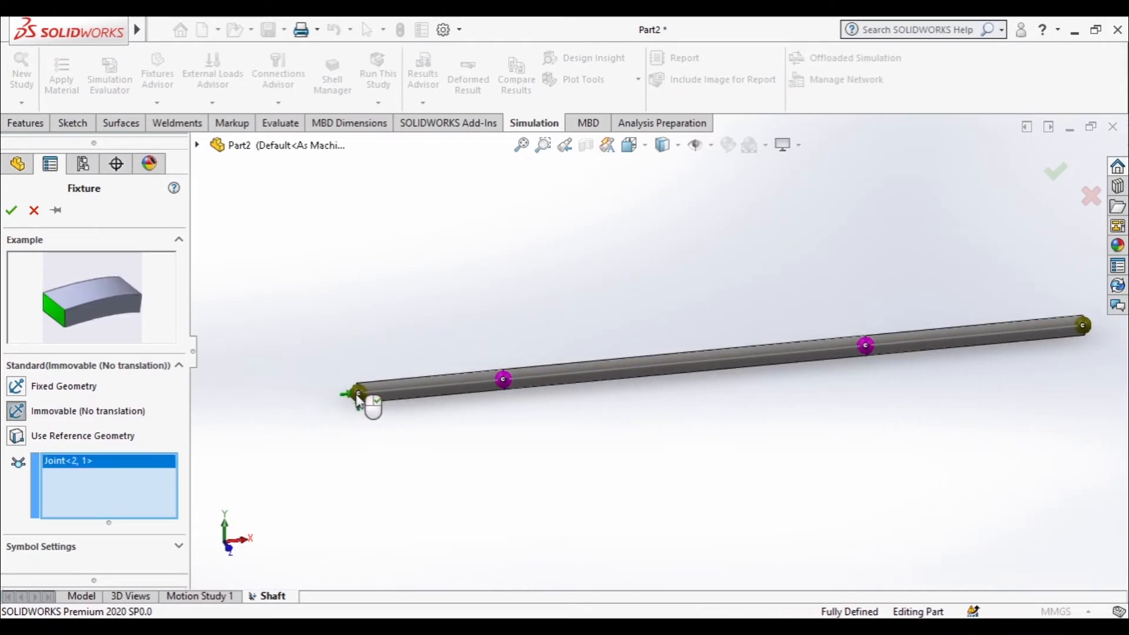
pyautogui.click(1083, 325)
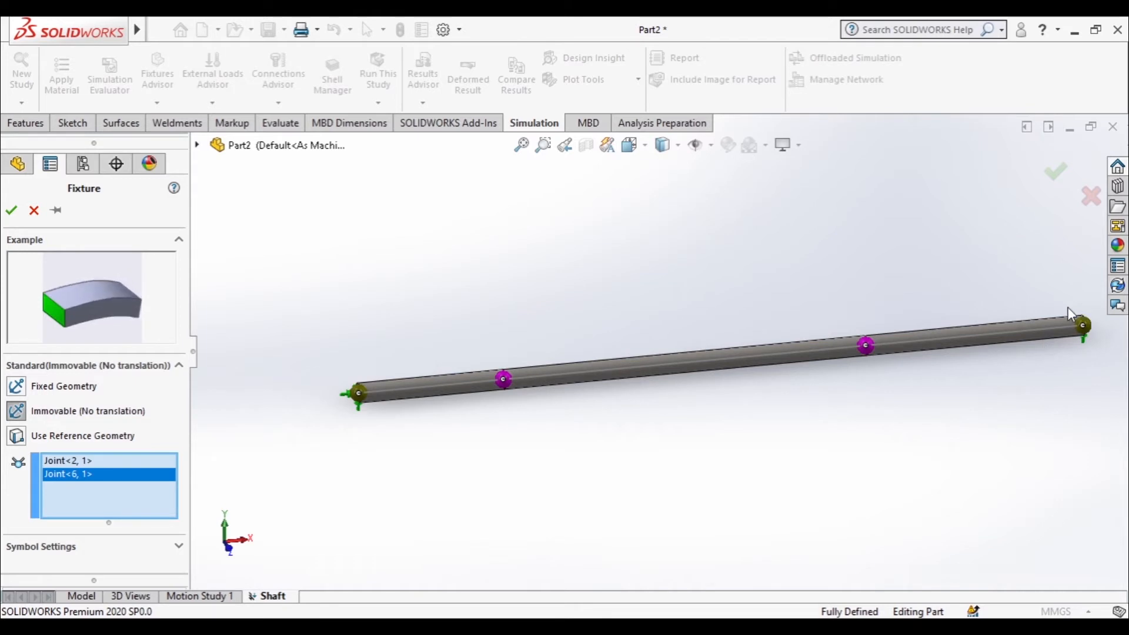
pyautogui.click(12, 210)
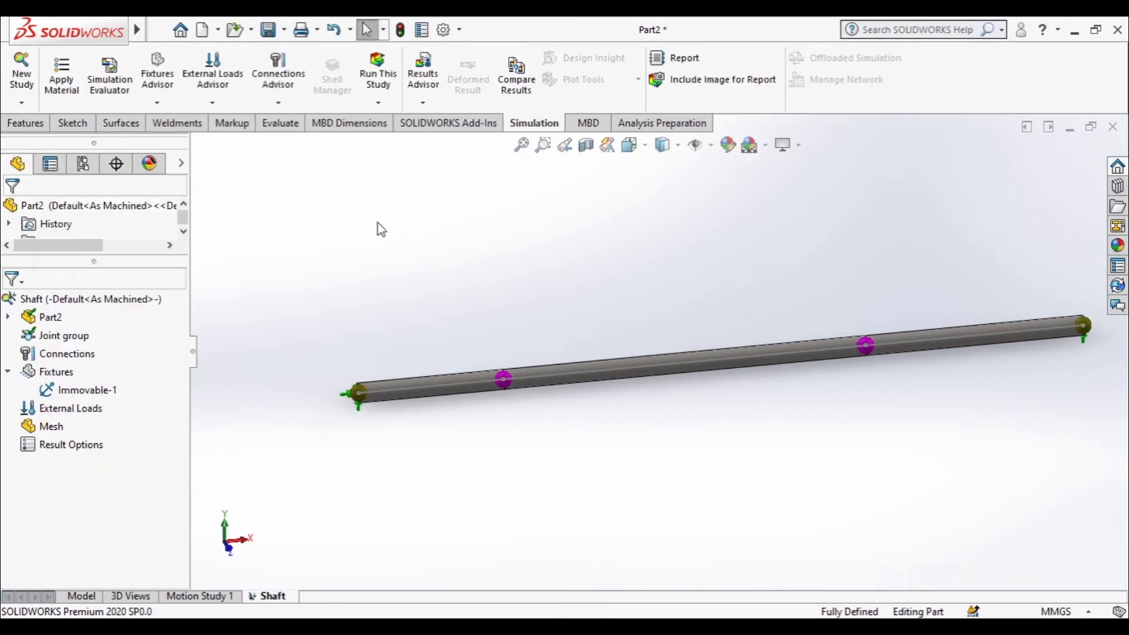
# Start a force load on the joint at load point 1, 200 mm from support A, with the Top Plane as direction reference
pyautogui.click(209, 104)
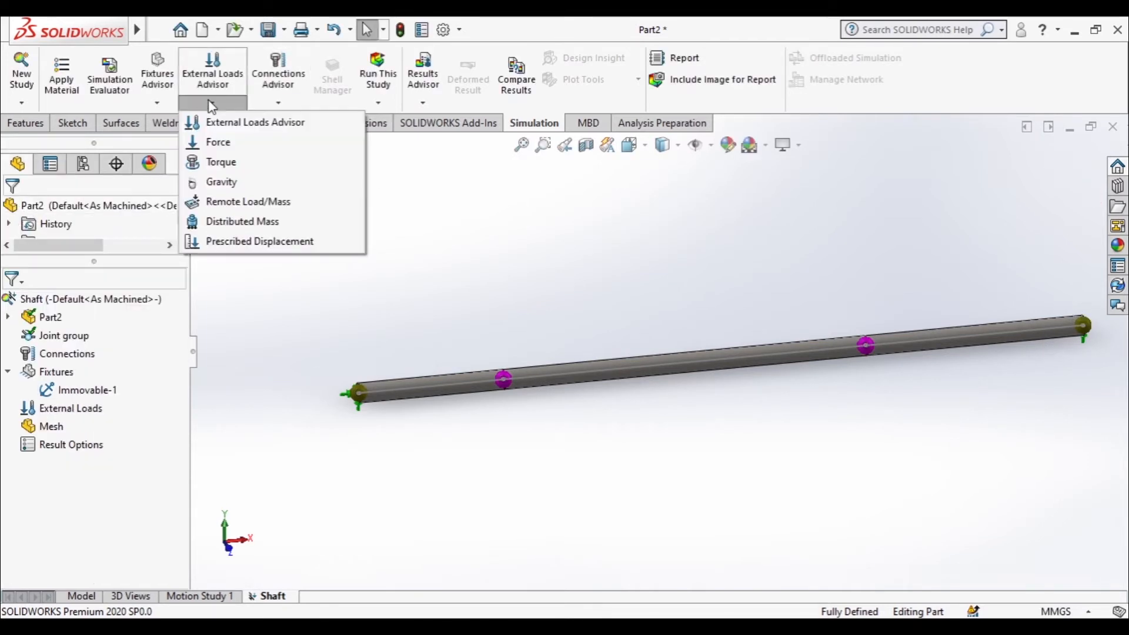
pyautogui.click(227, 143)
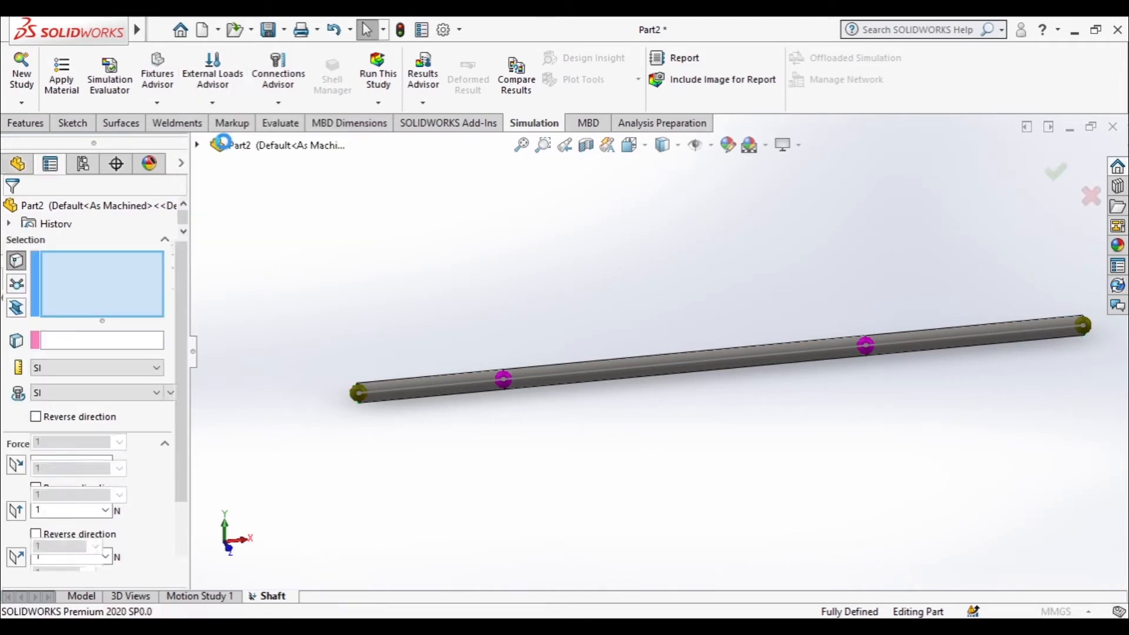
pyautogui.click(22, 288)
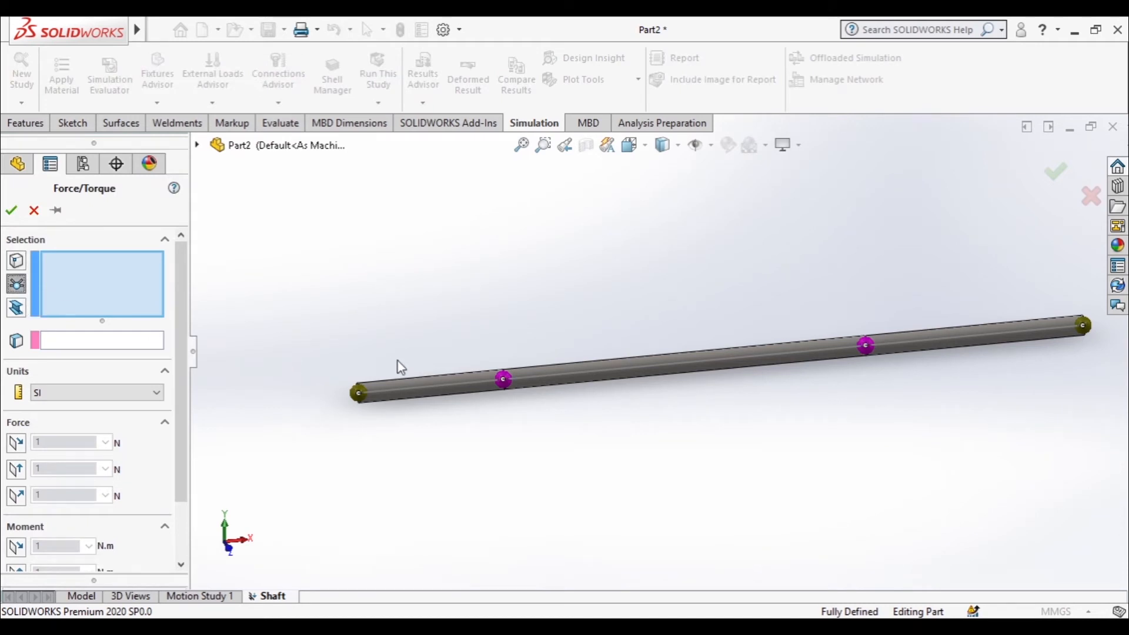
pyautogui.click(504, 381)
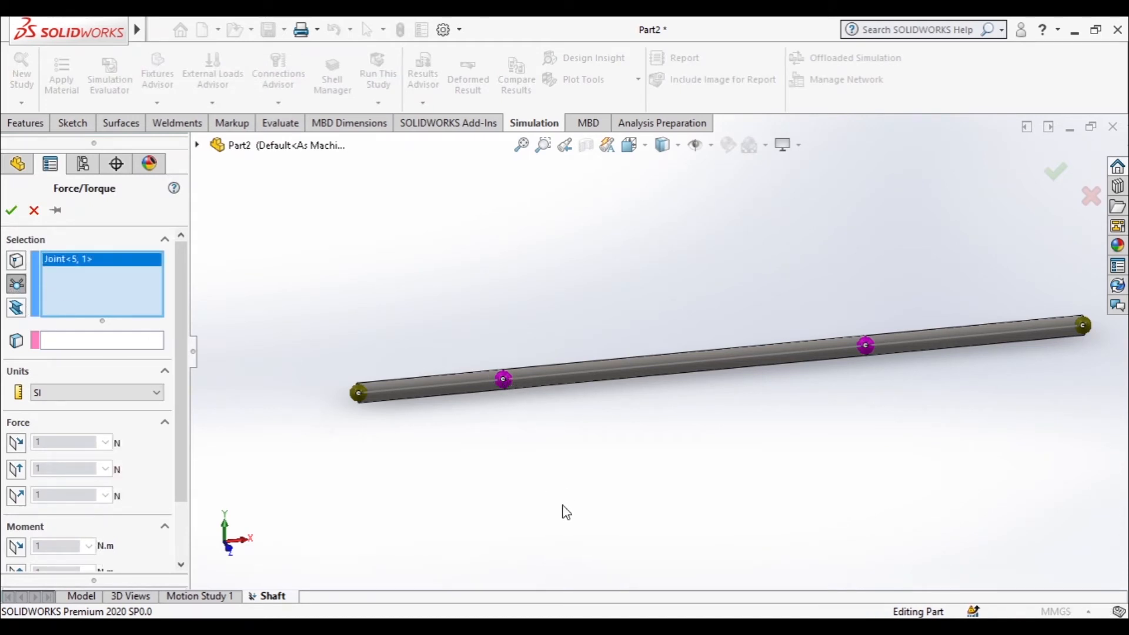
pyautogui.hotkey('alt', 'Tab')
pyautogui.click(87, 342)
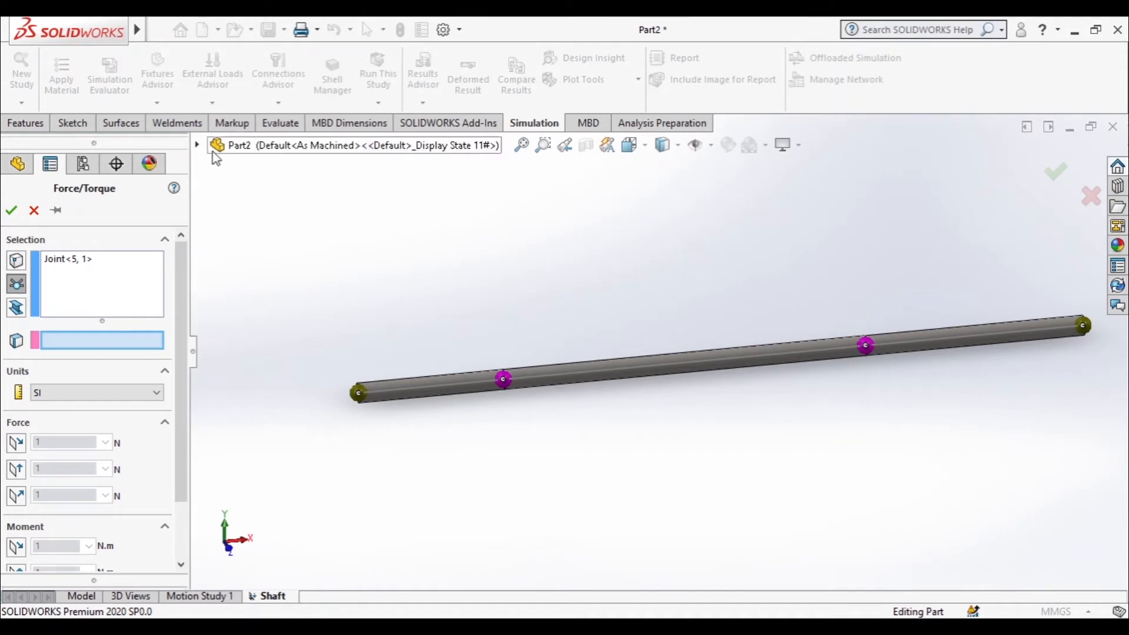
pyautogui.click(199, 147)
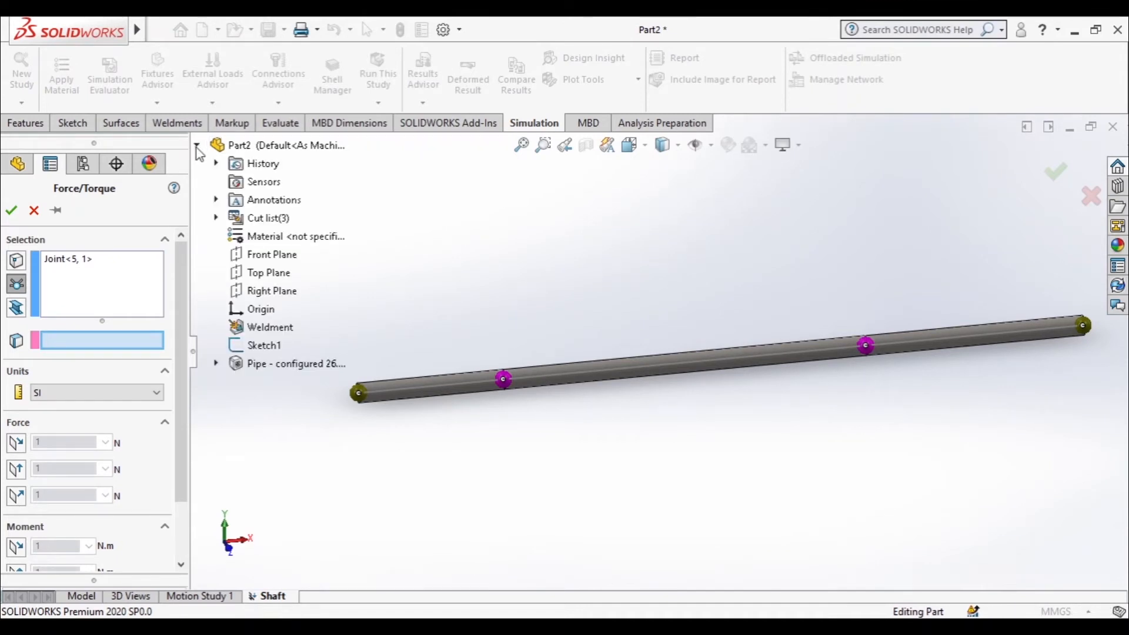
pyautogui.click(264, 275)
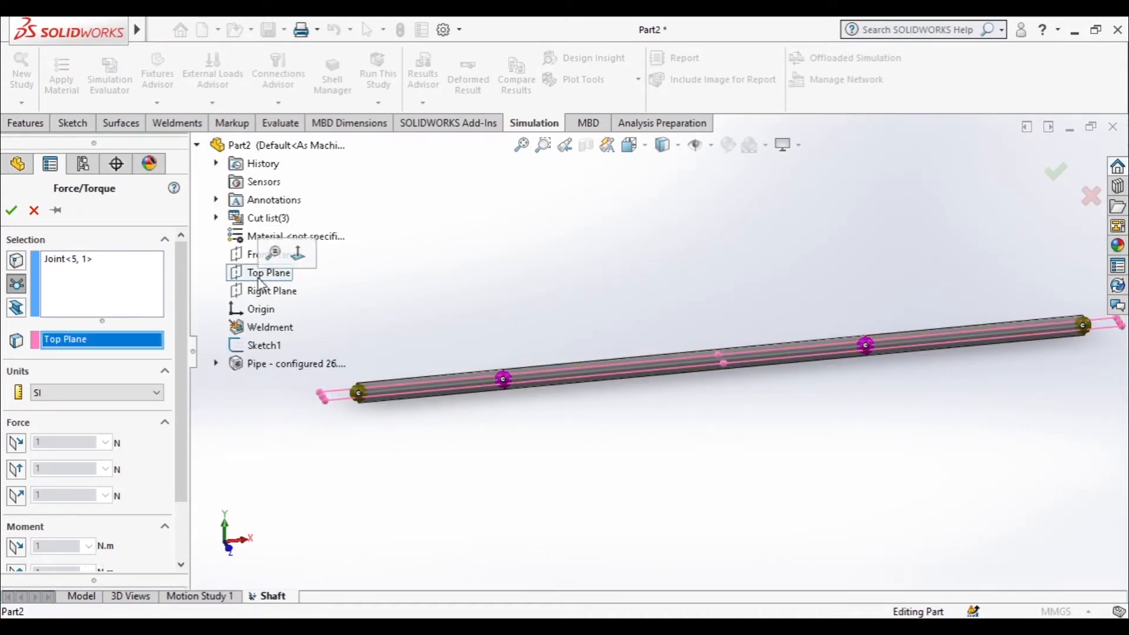
# Try the force along each of the Top Plane's two in-plane directions
pyautogui.click(16, 469)
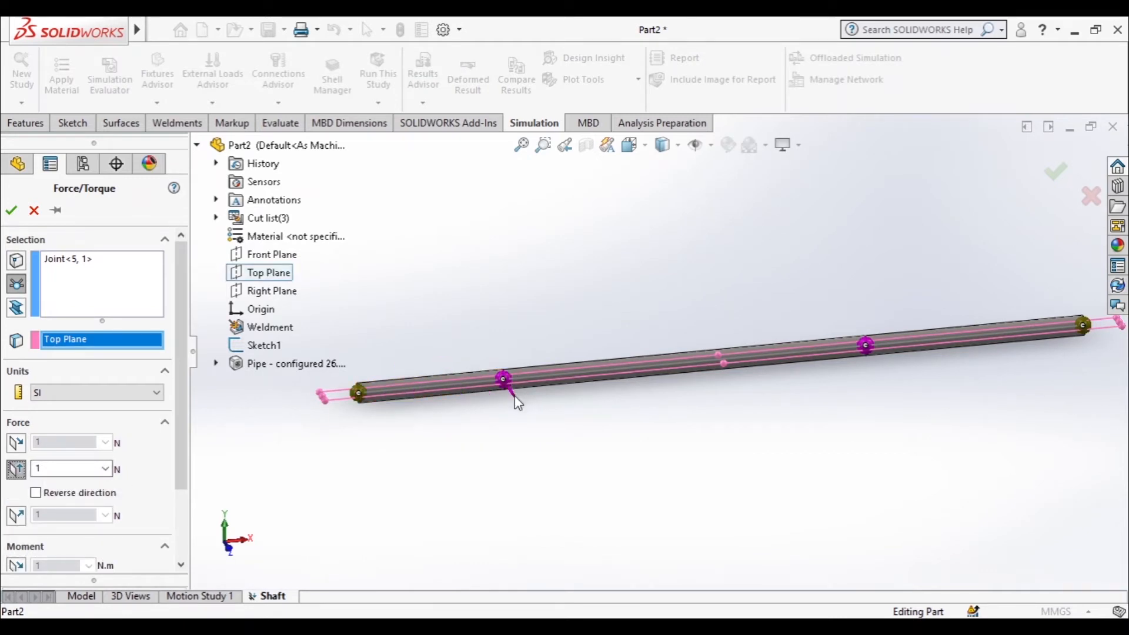
pyautogui.click(18, 469)
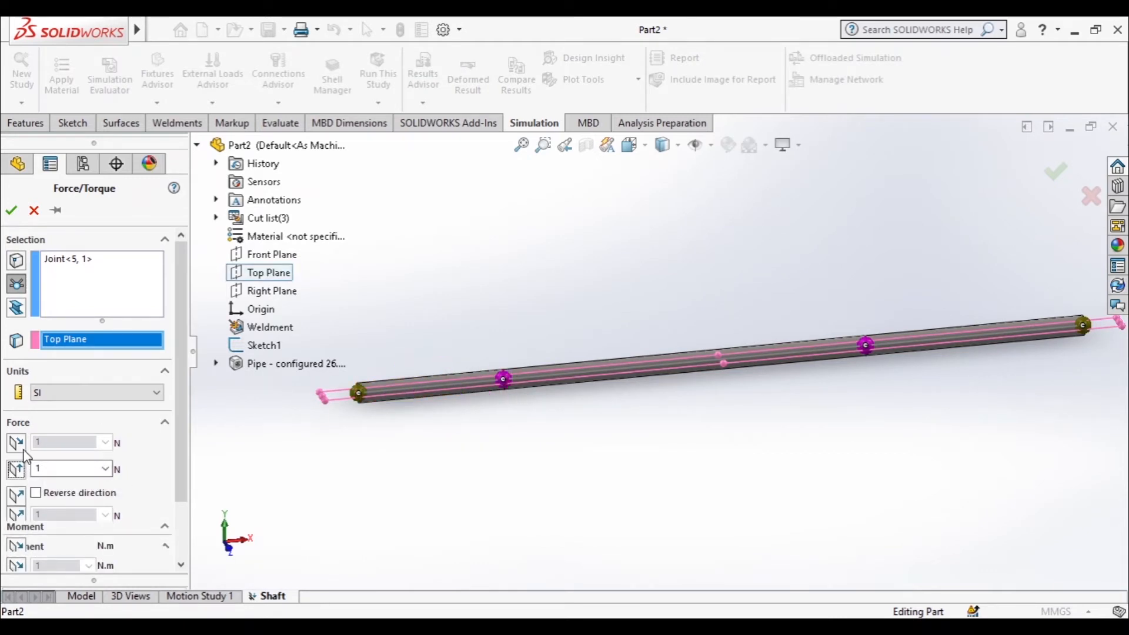
pyautogui.click(22, 449)
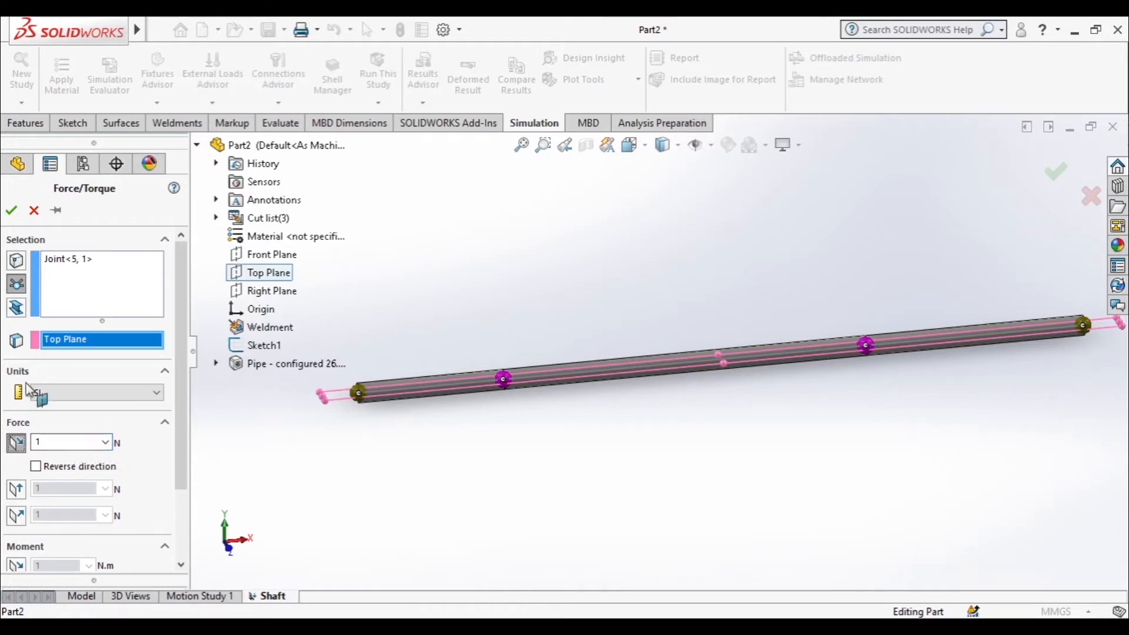
pyautogui.click(16, 442)
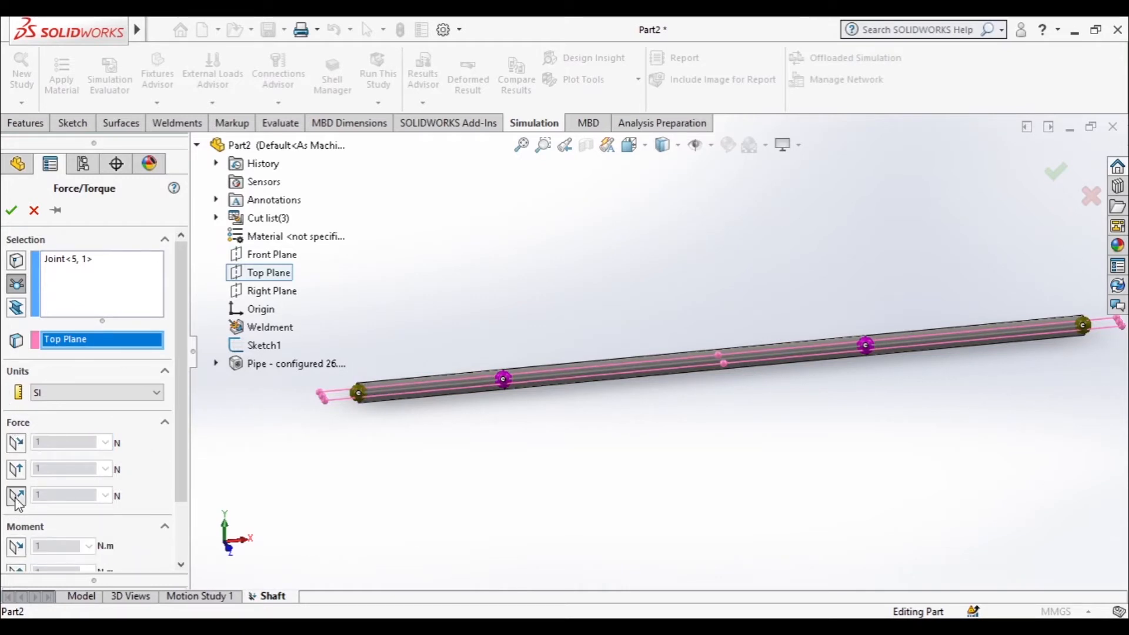
# Apply a 5411.5 N force normal to the Top Plane, reversed to act downward, checking the load in the PDF diagram
pyautogui.click(17, 497)
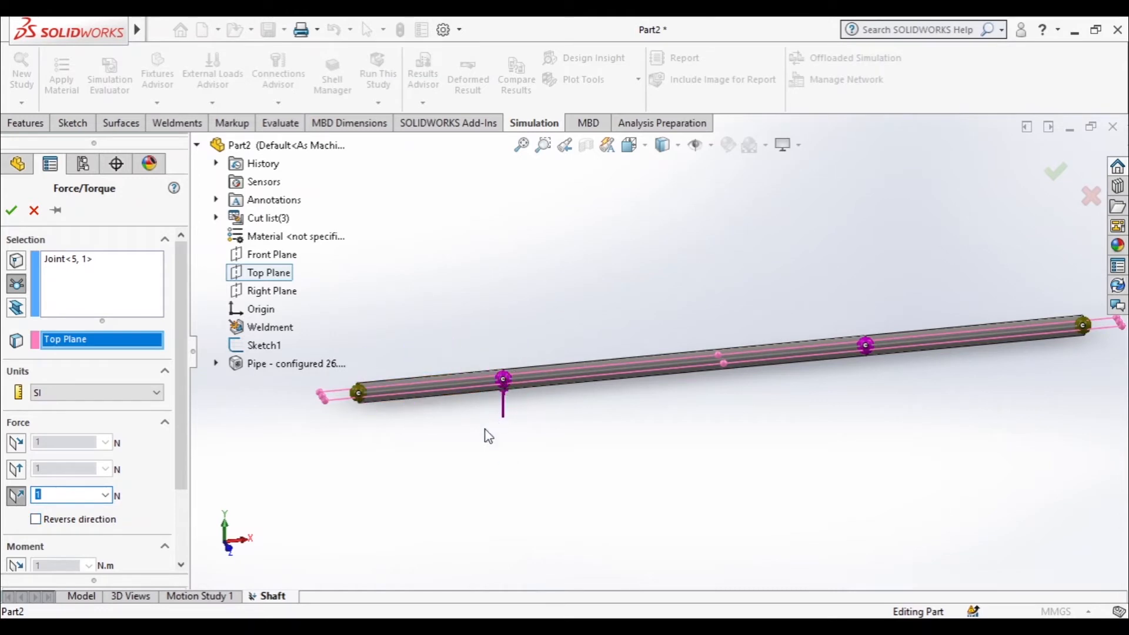
pyautogui.click(45, 520)
pyautogui.hotkey('alt', 'Tab')
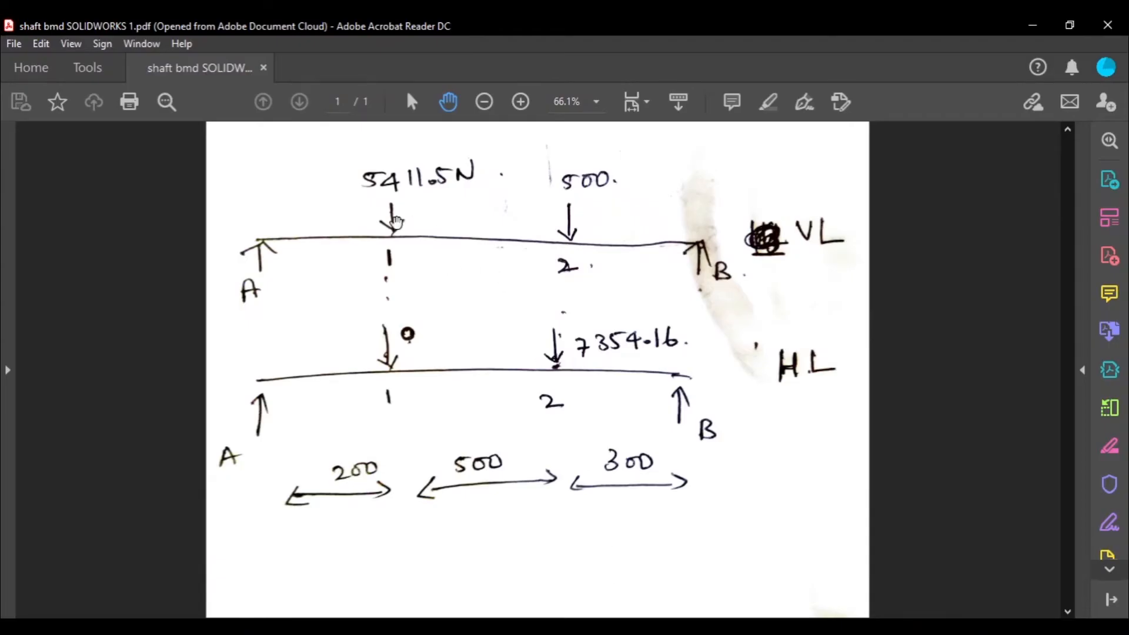
pyautogui.hotkey('alt', 'Tab')
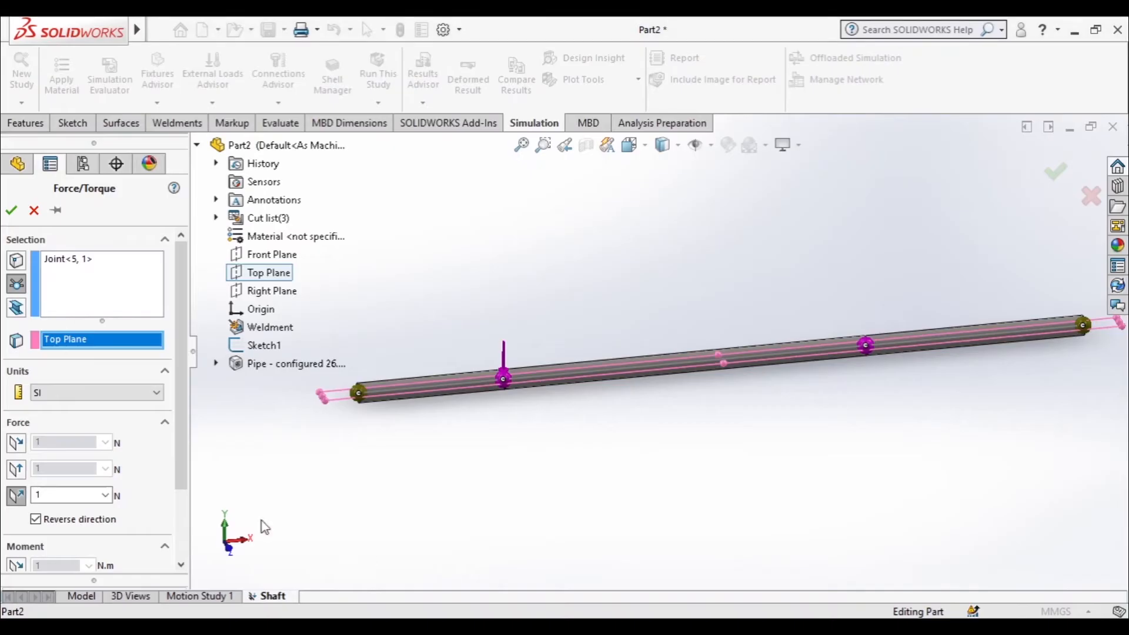
pyautogui.moveTo(53, 495); pyautogui.dragTo(35, 500)
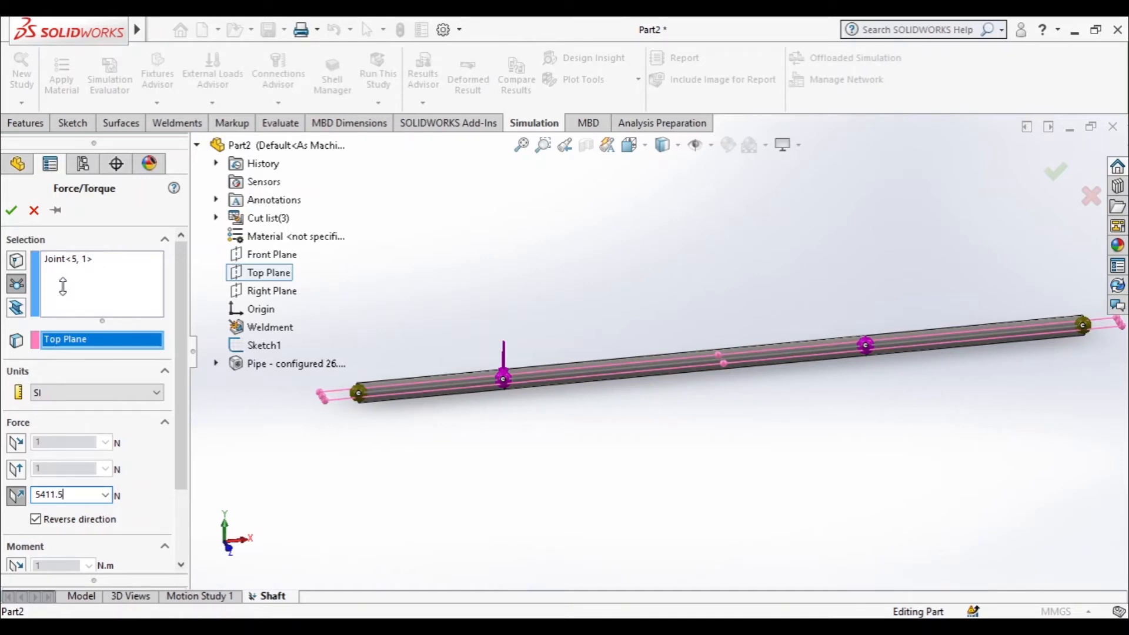
pyautogui.click(15, 212)
# Start a second force load on the joint at load point 2, with the Top Plane as direction reference, consulting the PDF load diagram
pyautogui.click(213, 103)
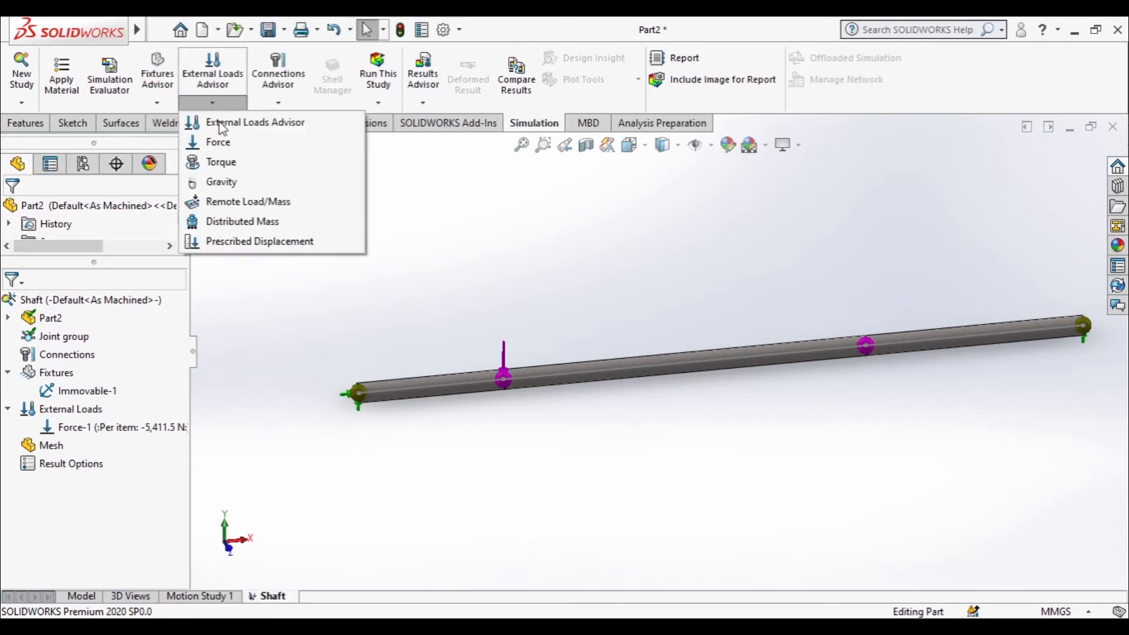
pyautogui.click(216, 143)
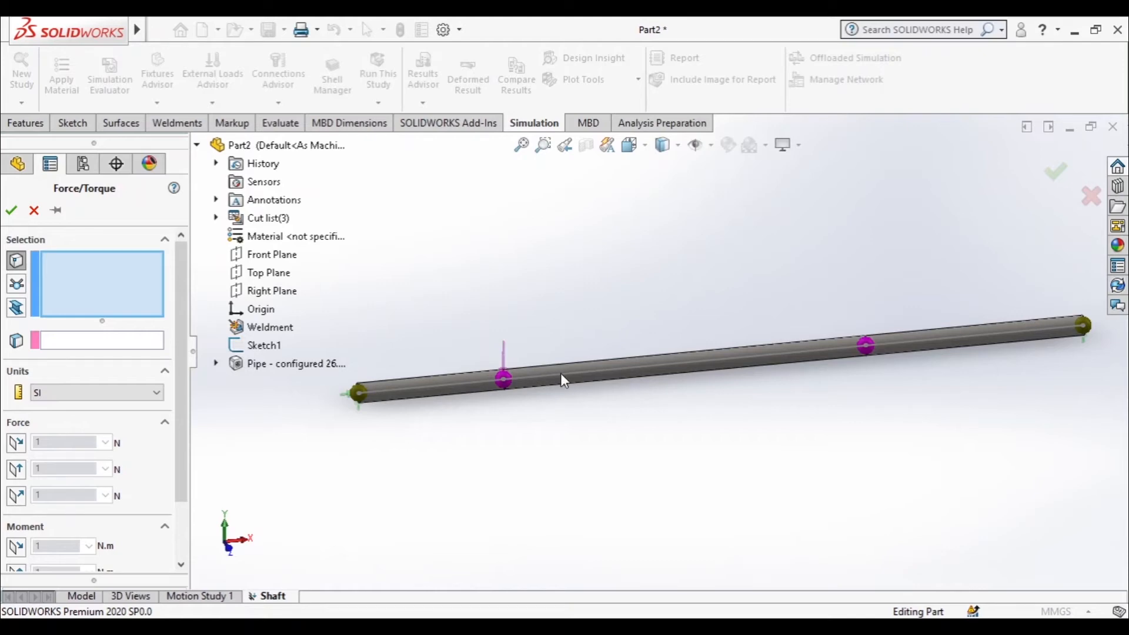
pyautogui.hotkey('alt', 'Tab')
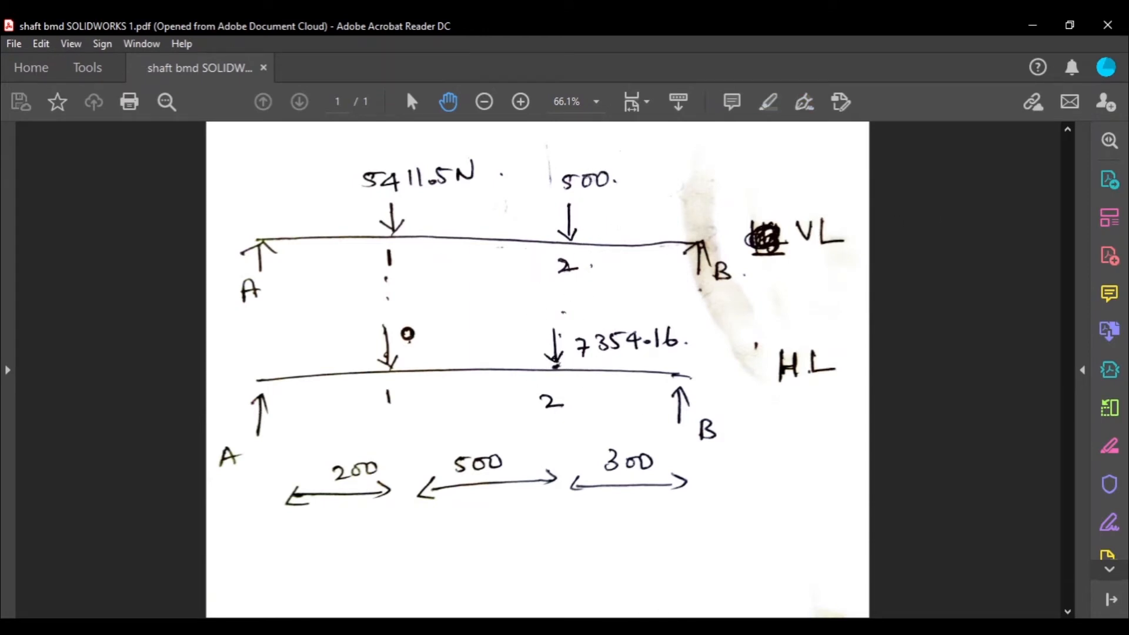
pyautogui.hotkey('alt', 'Tab')
pyautogui.click(17, 285)
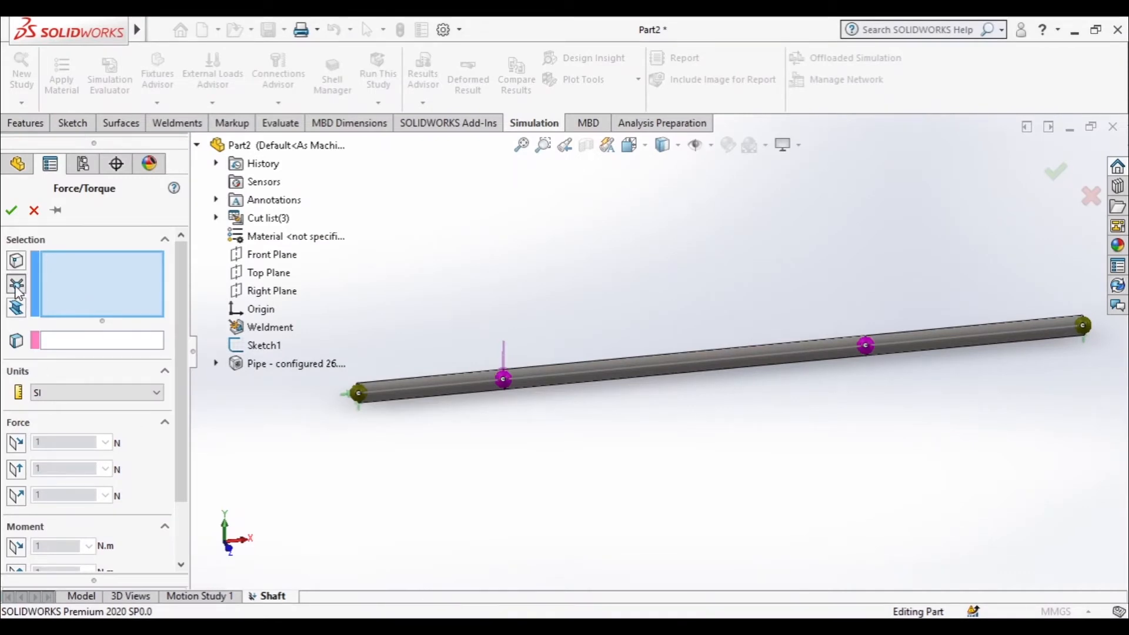
pyautogui.click(868, 354)
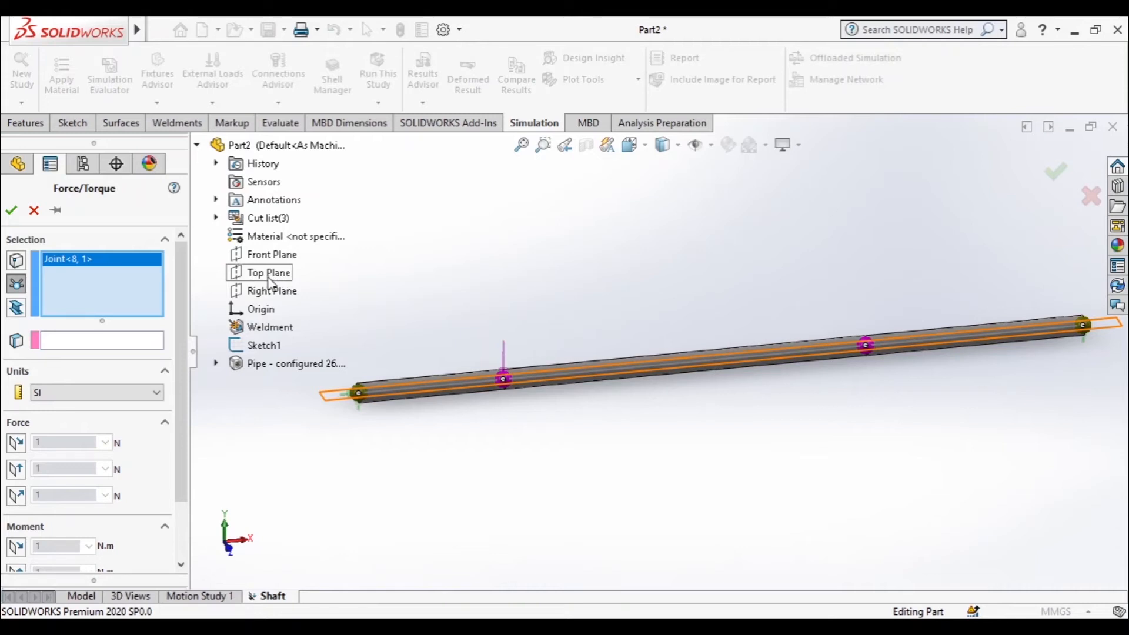
pyautogui.click(121, 340)
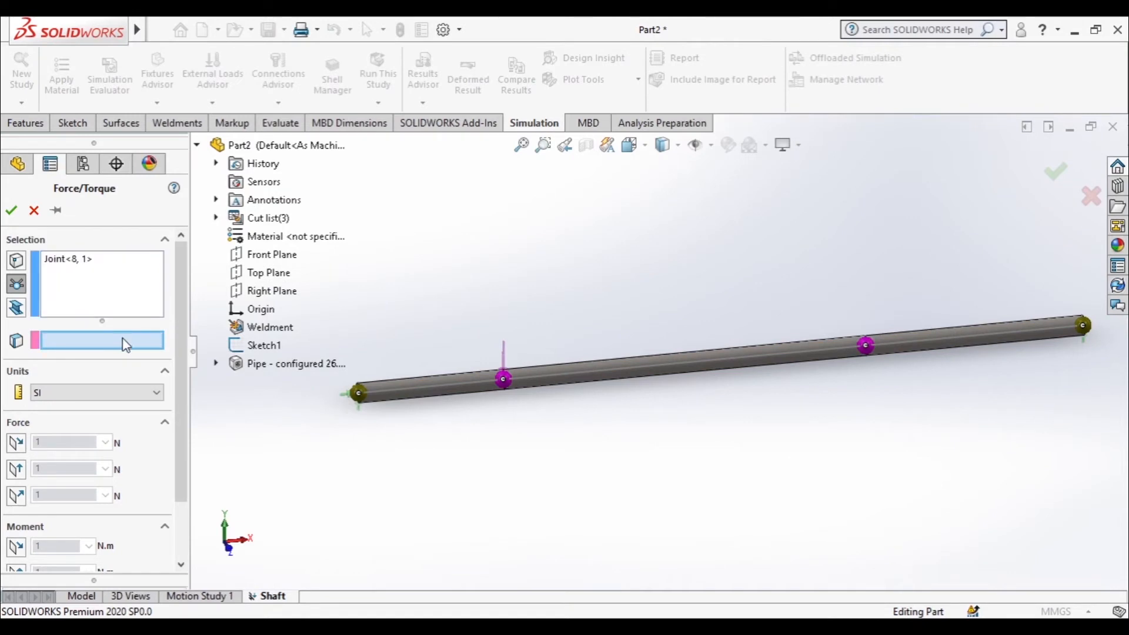
pyautogui.click(259, 272)
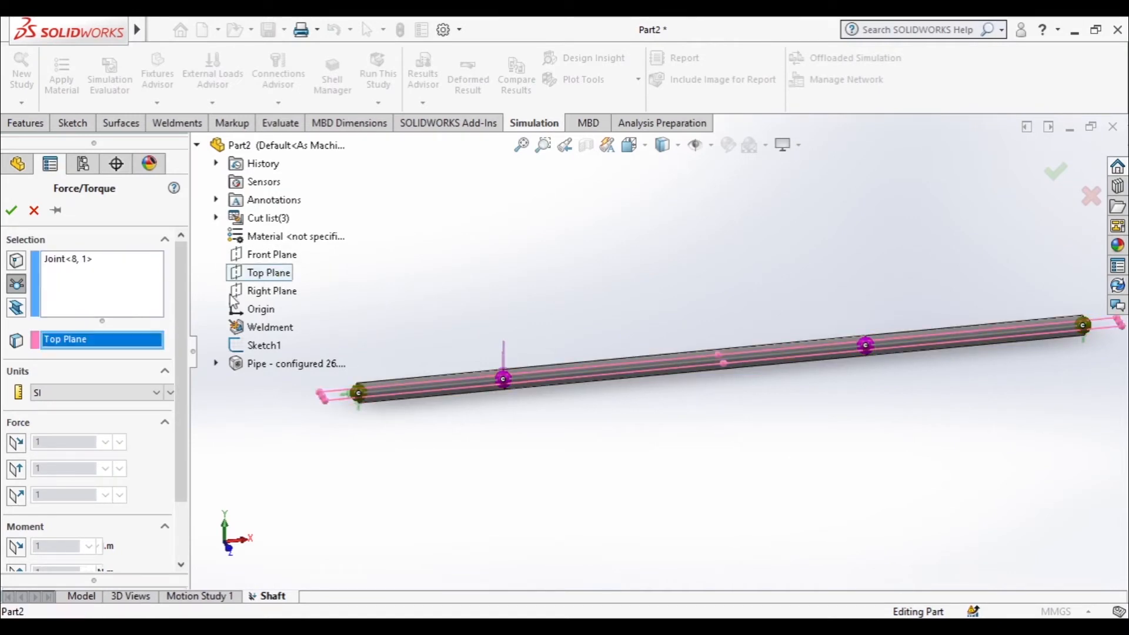
# Enable the horizontal crosswise and the normal force components at load point 2, and reverse the normal one to act downward
pyautogui.click(16, 443)
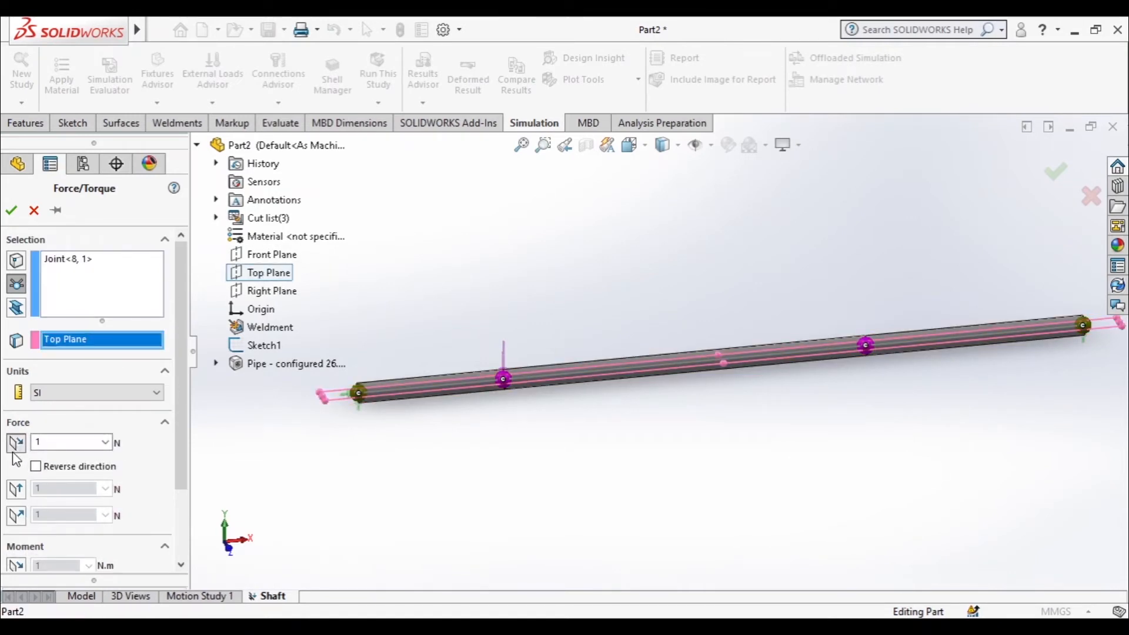
pyautogui.click(16, 489)
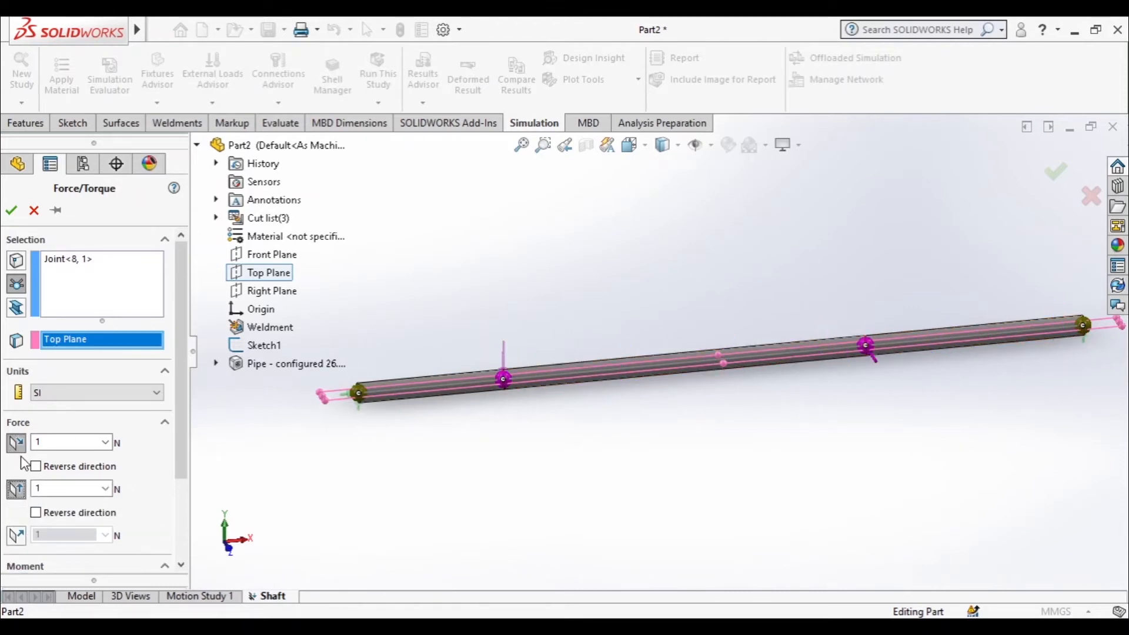
pyautogui.click(16, 442)
pyautogui.click(17, 516)
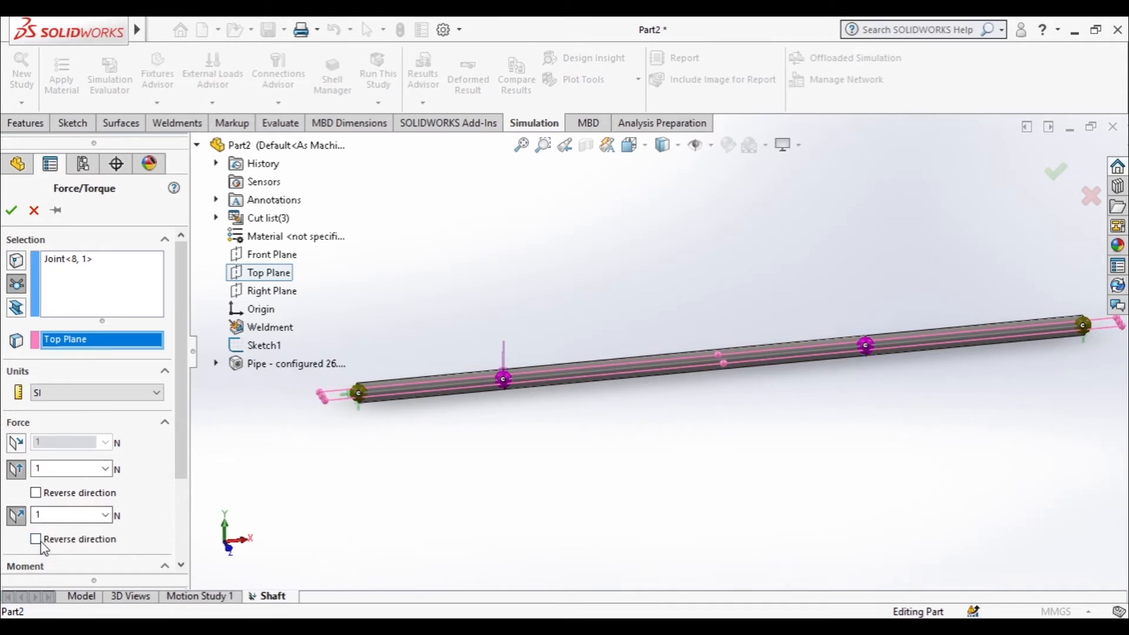
pyautogui.click(37, 540)
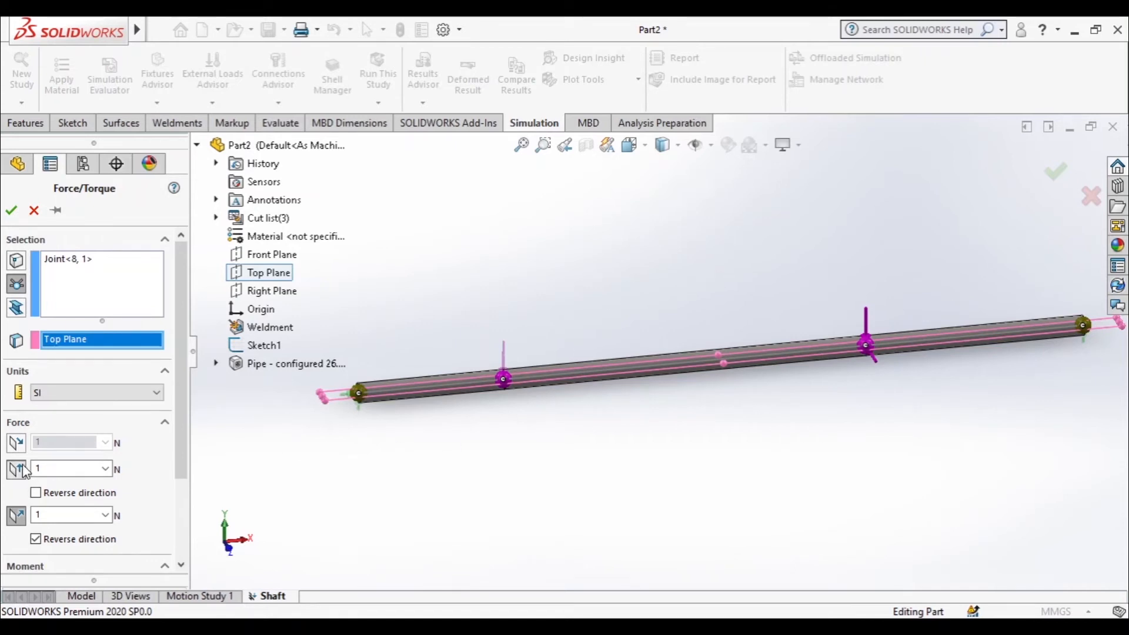
# Try flipping the directions of the force components at load point 2, comparing them with the PDF load diagram
pyautogui.click(37, 492)
pyautogui.click(37, 492)
pyautogui.click(60, 514)
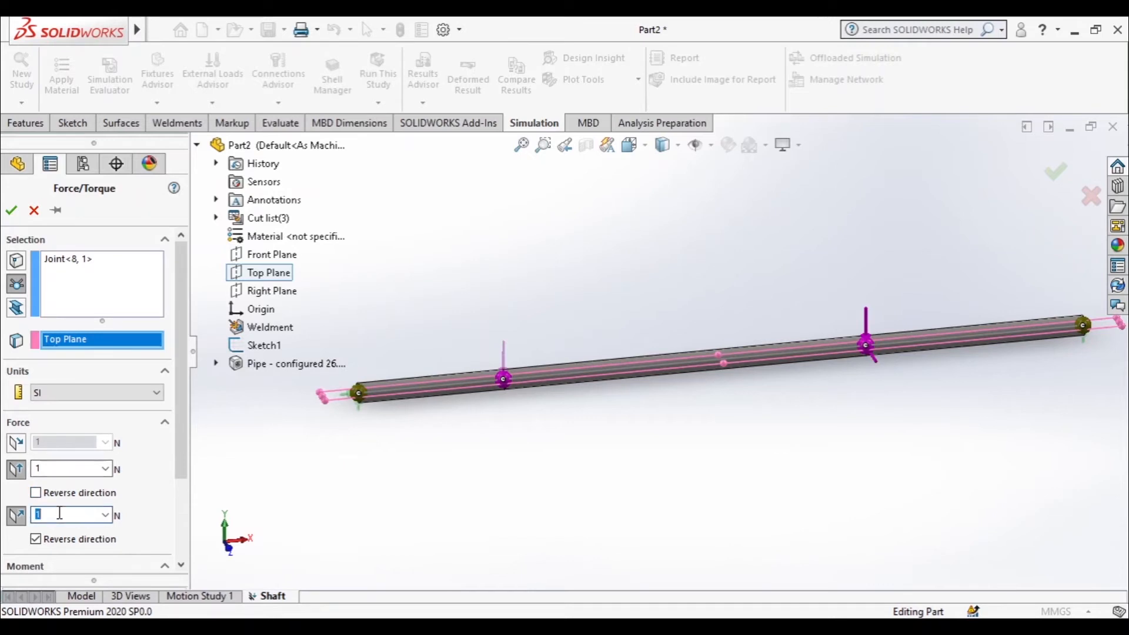
pyautogui.click(37, 538)
pyautogui.click(36, 538)
pyautogui.click(37, 514)
pyautogui.click(36, 539)
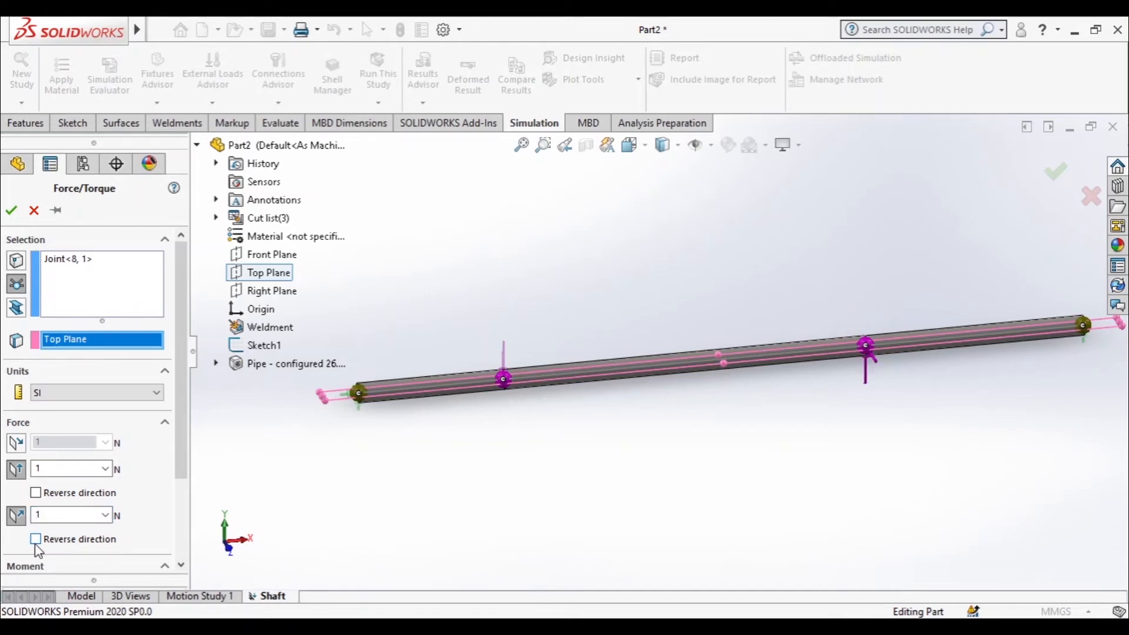
pyautogui.click(34, 543)
pyautogui.click(35, 540)
pyautogui.click(627, 624)
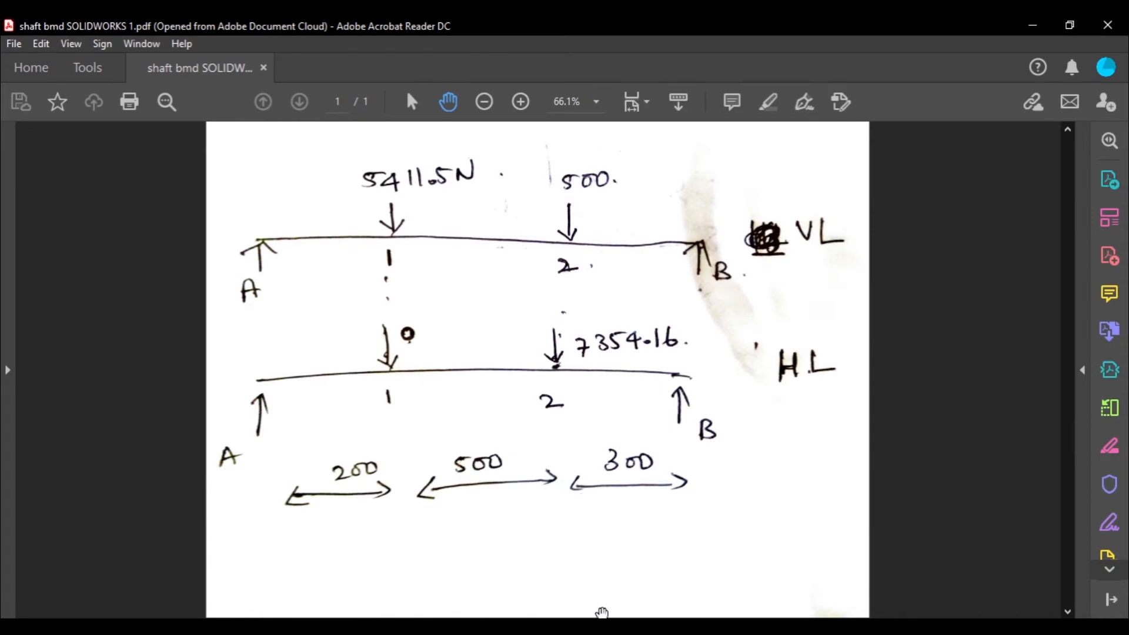
pyautogui.click(556, 625)
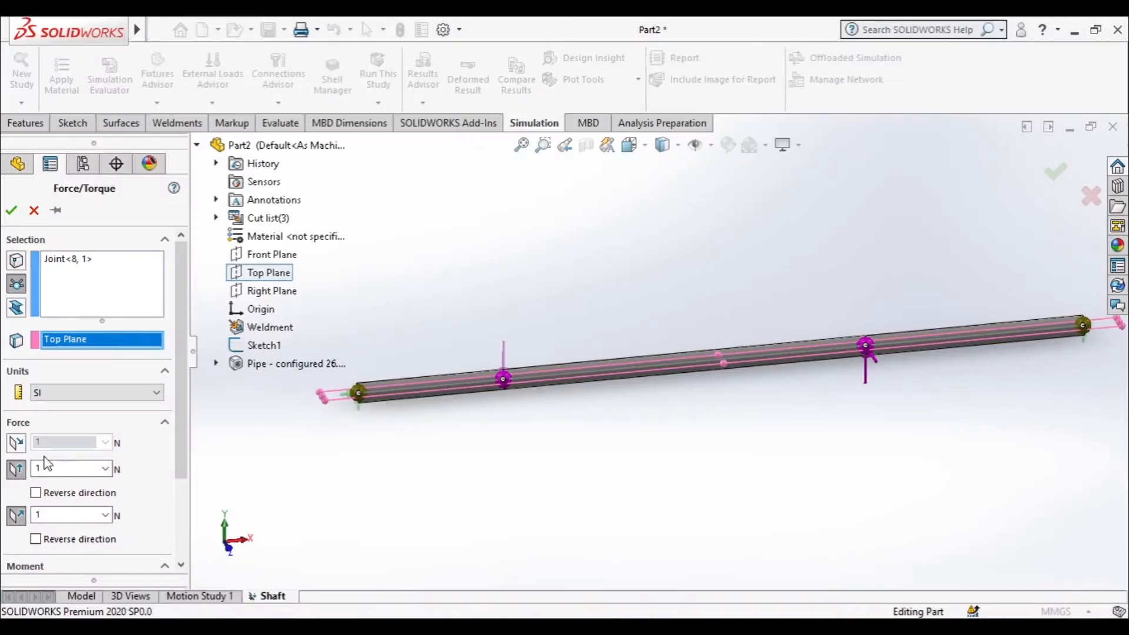
pyautogui.click(36, 538)
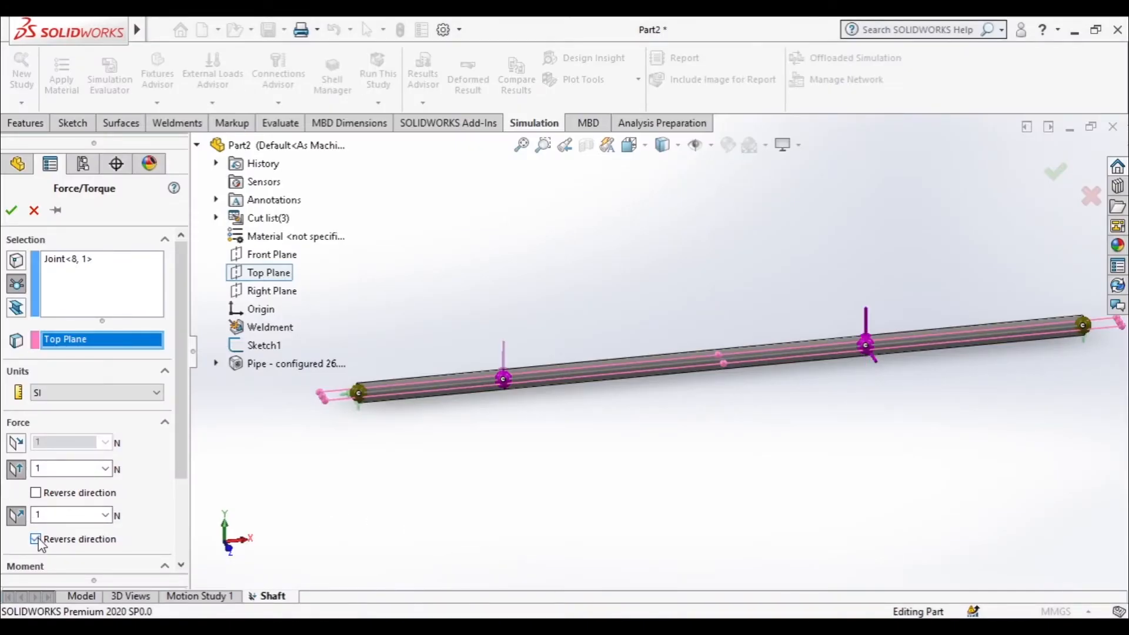
# Set the force at load point 2 to 500 N downward and 7354.16 N horizontally, checking the PDF load diagram, and apply it
pyautogui.doubleClick(60, 513)
pyautogui.write('500')
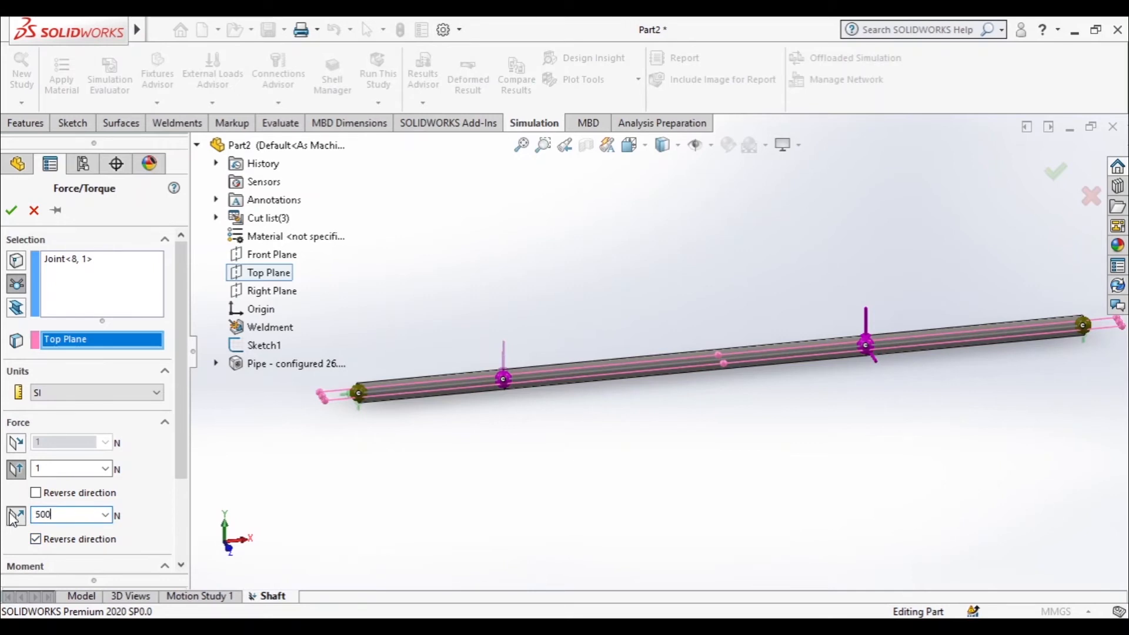
pyautogui.doubleClick(40, 468)
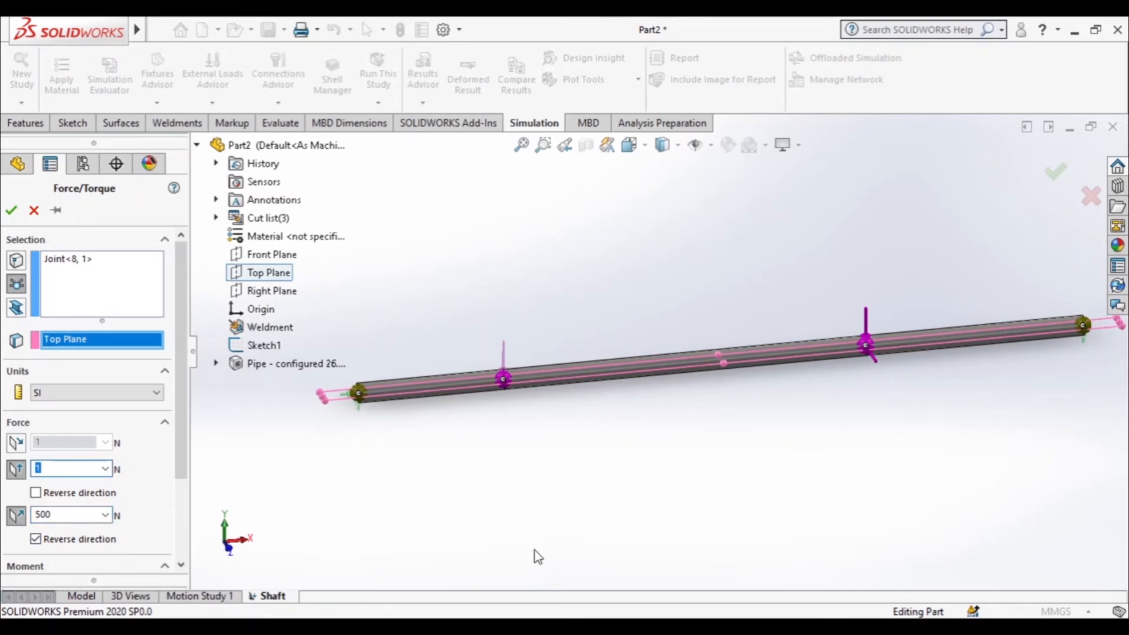
pyautogui.hotkey('alt', 'Tab')
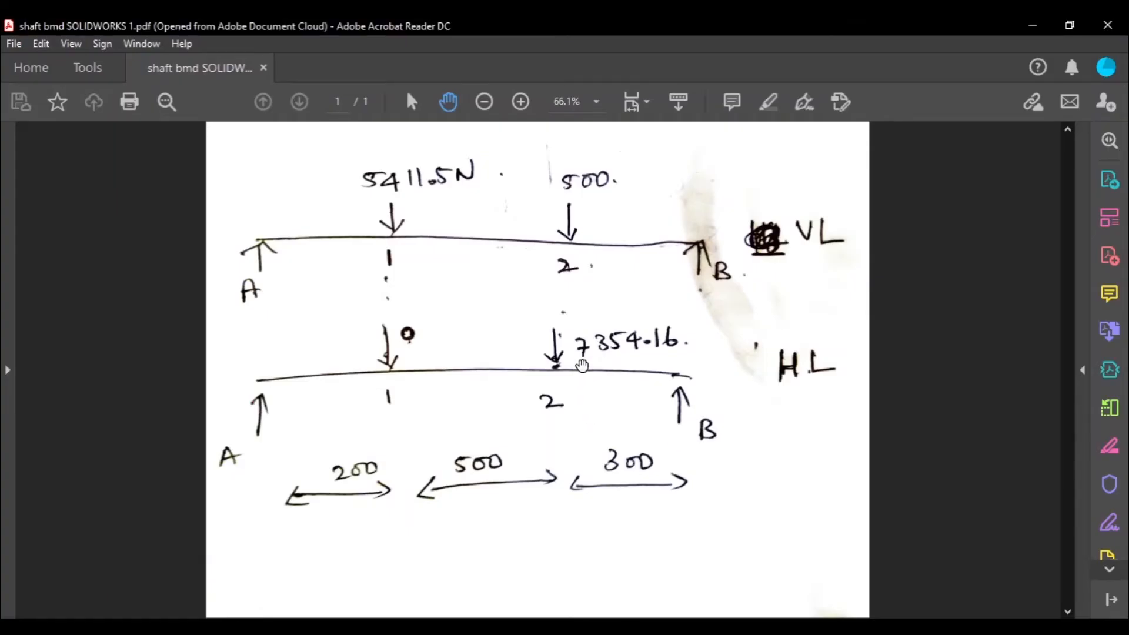
pyautogui.hotkey('alt', 'Tab')
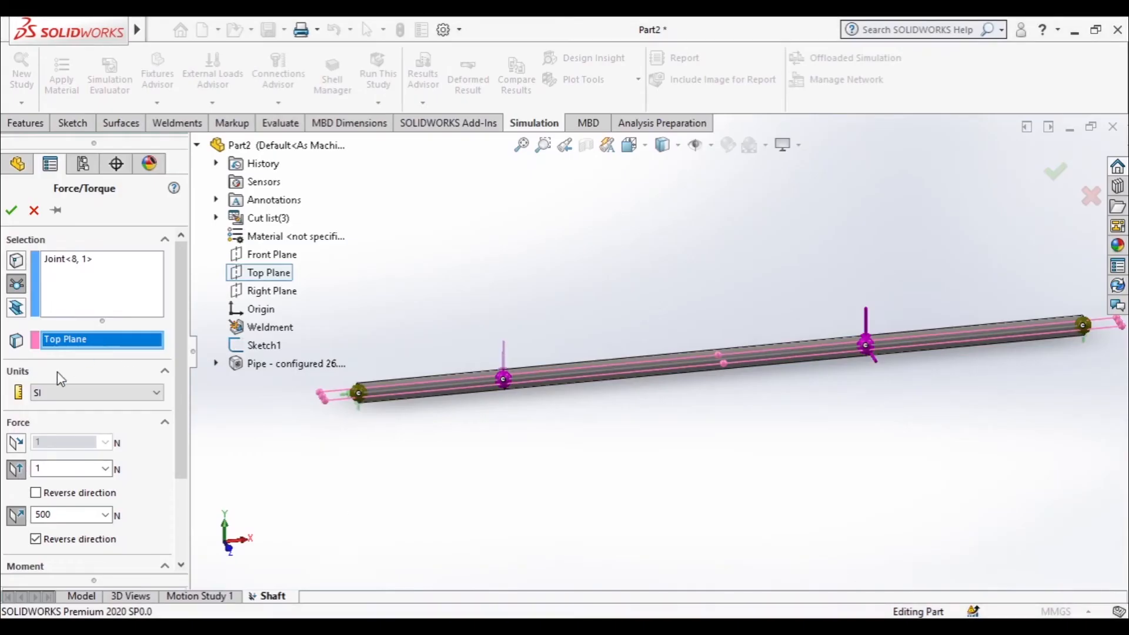
pyautogui.doubleClick(61, 468)
pyautogui.write('7354.16')
pyautogui.click(35, 539)
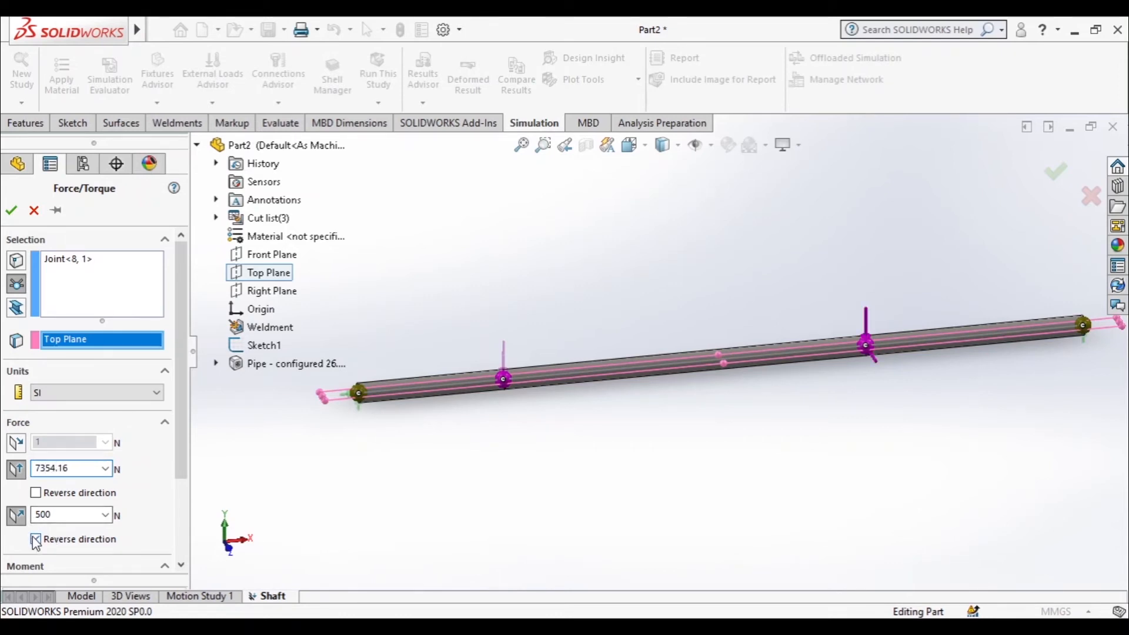
pyautogui.click(35, 539)
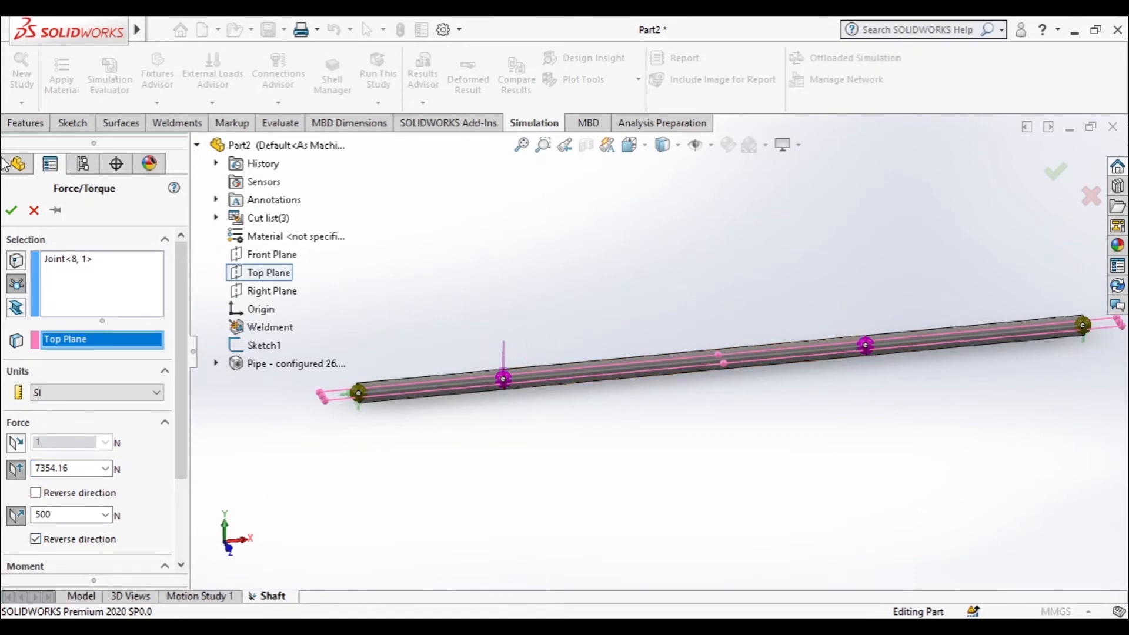
pyautogui.click(13, 211)
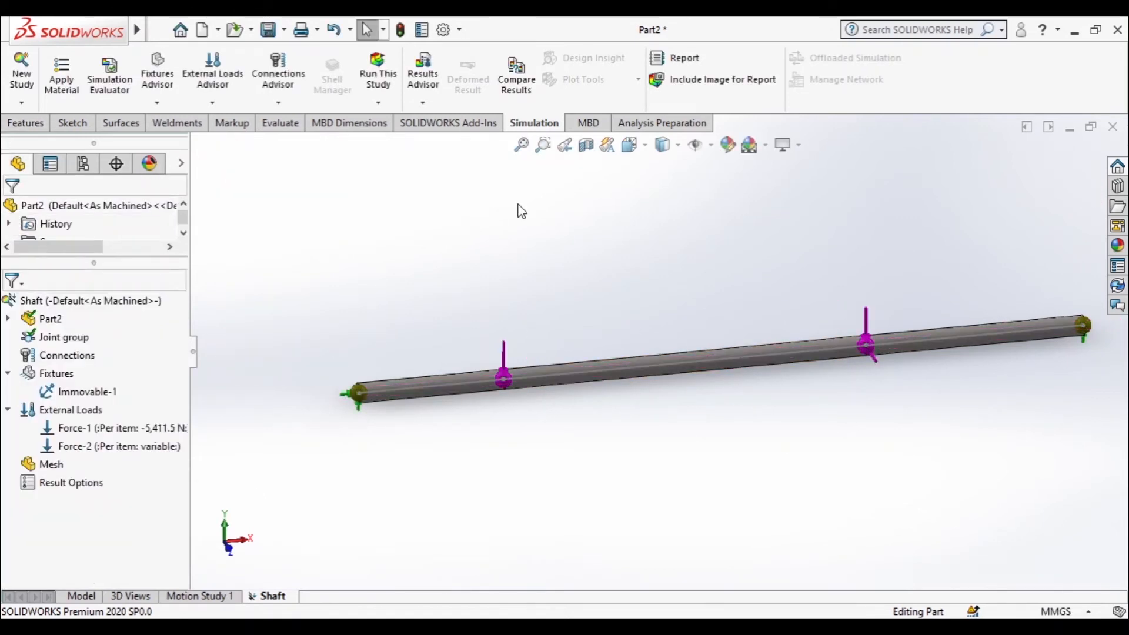
# Run the static shaft study and display its resultant displacement plot
pyautogui.click(391, 106)
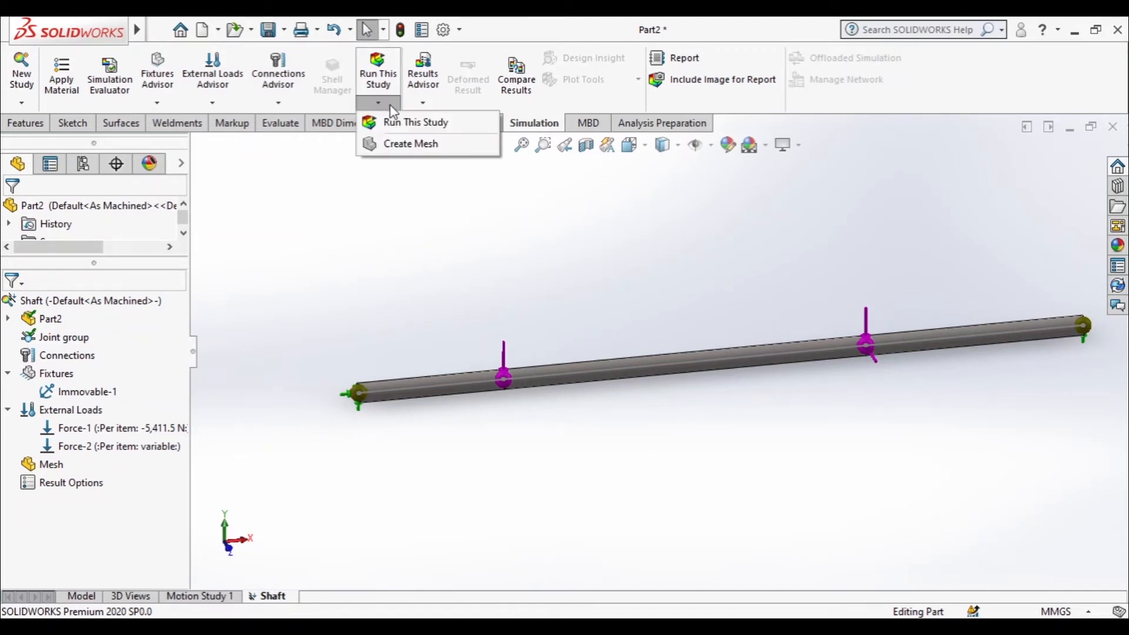
pyautogui.click(390, 121)
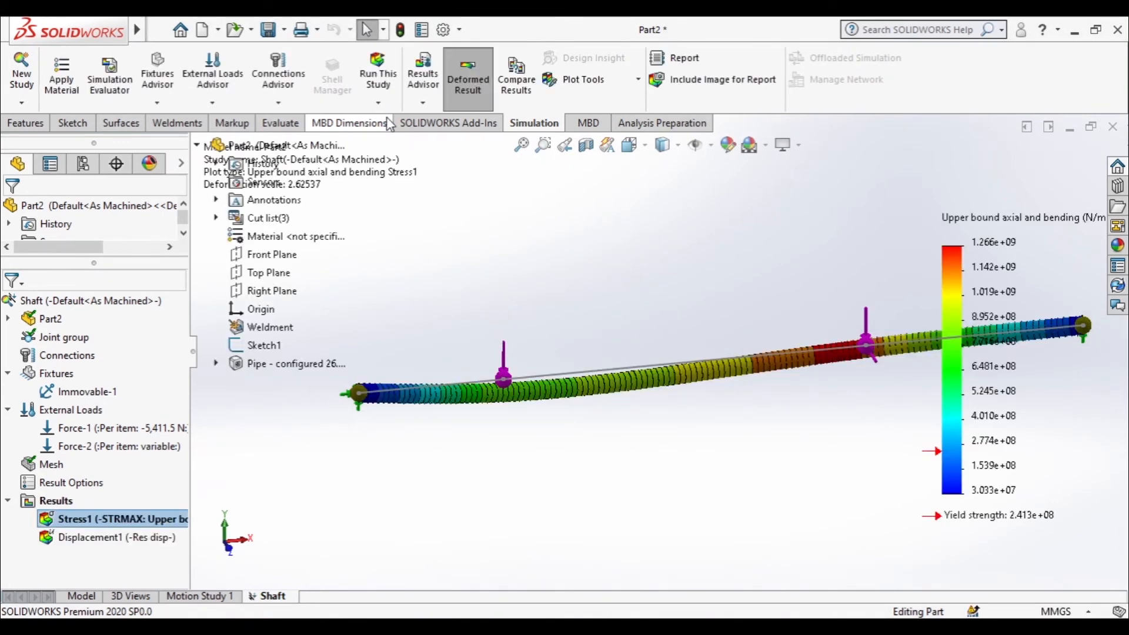
pyautogui.doubleClick(161, 537)
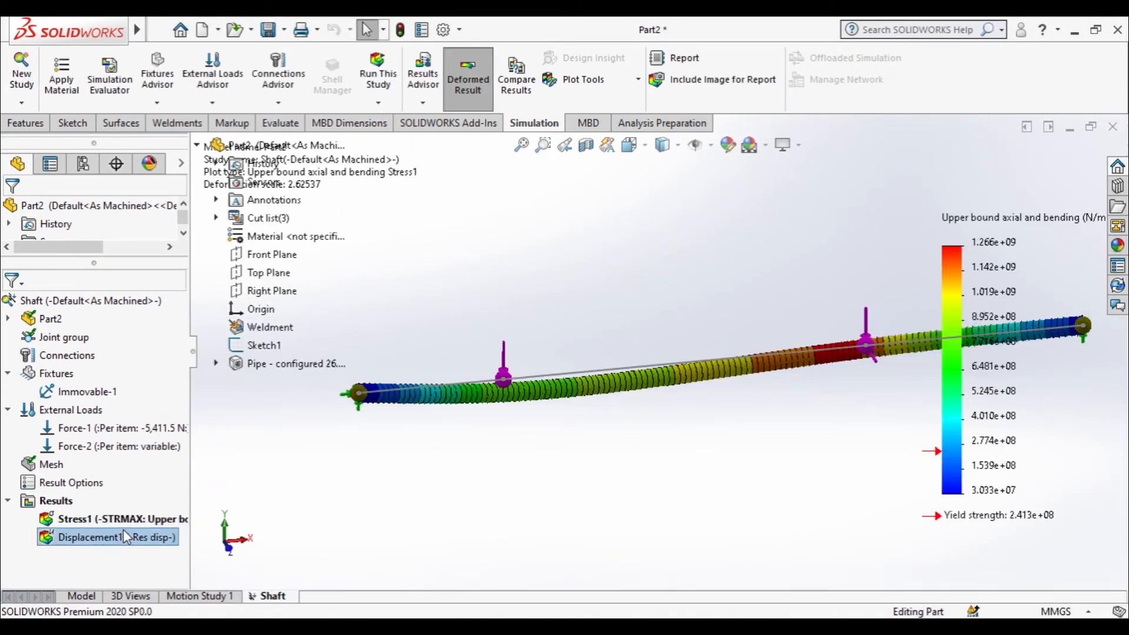
# Start a beam diagram in the study results that plots the Moment about Dir1
pyautogui.rightClick(65, 505)
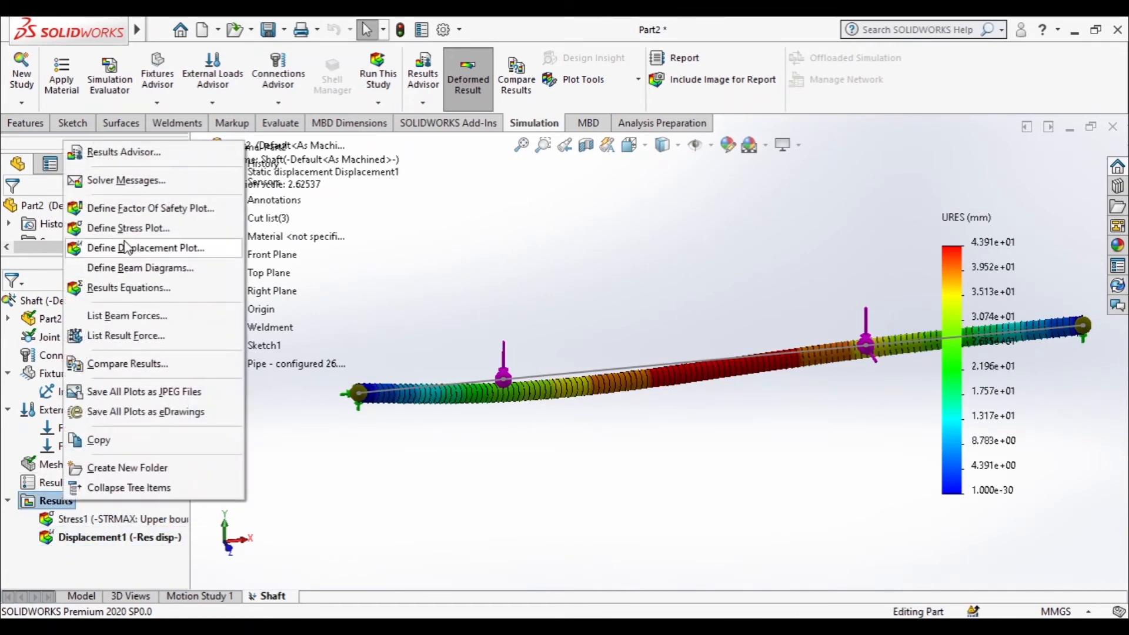
pyautogui.click(141, 267)
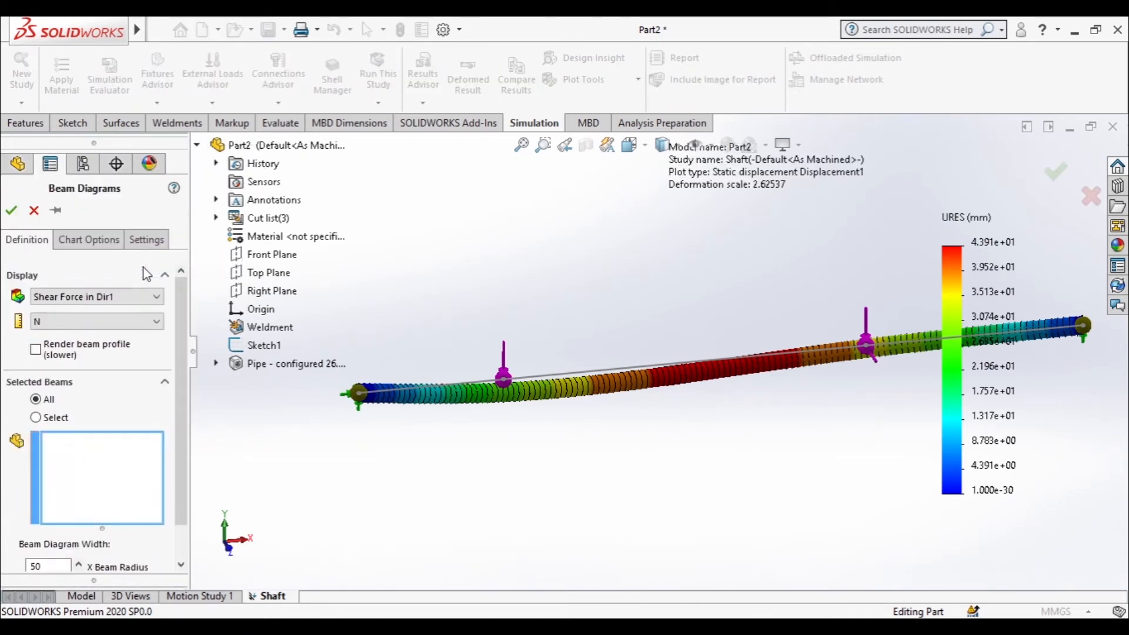
pyautogui.click(79, 296)
pyautogui.click(88, 345)
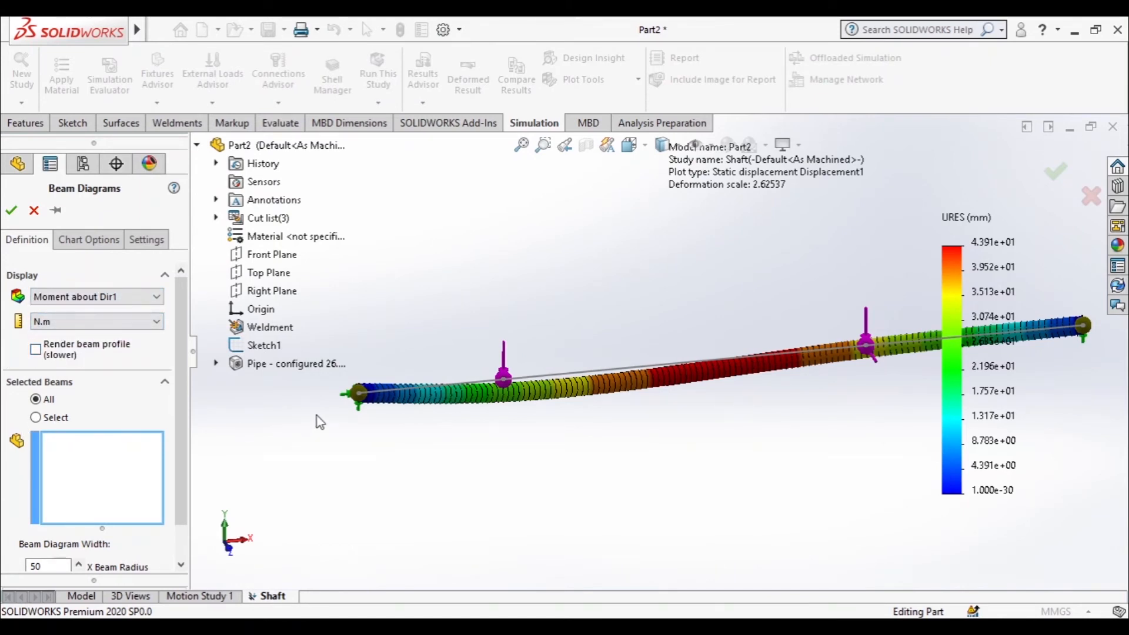
pyautogui.click(36, 418)
pyautogui.click(444, 406)
pyautogui.click(630, 382)
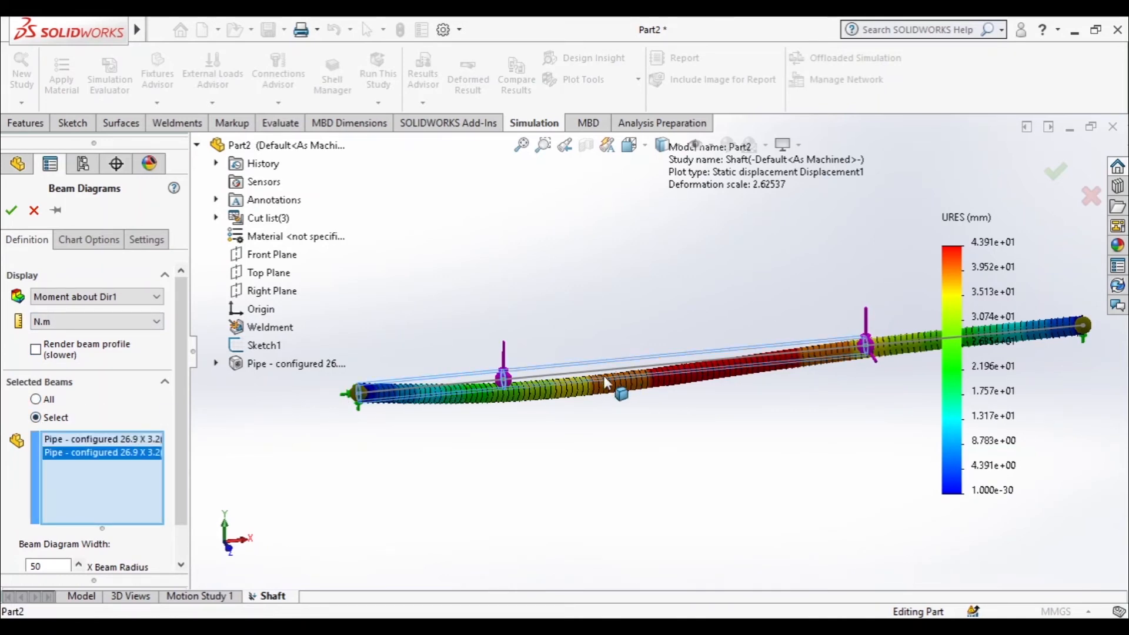
pyautogui.click(43, 400)
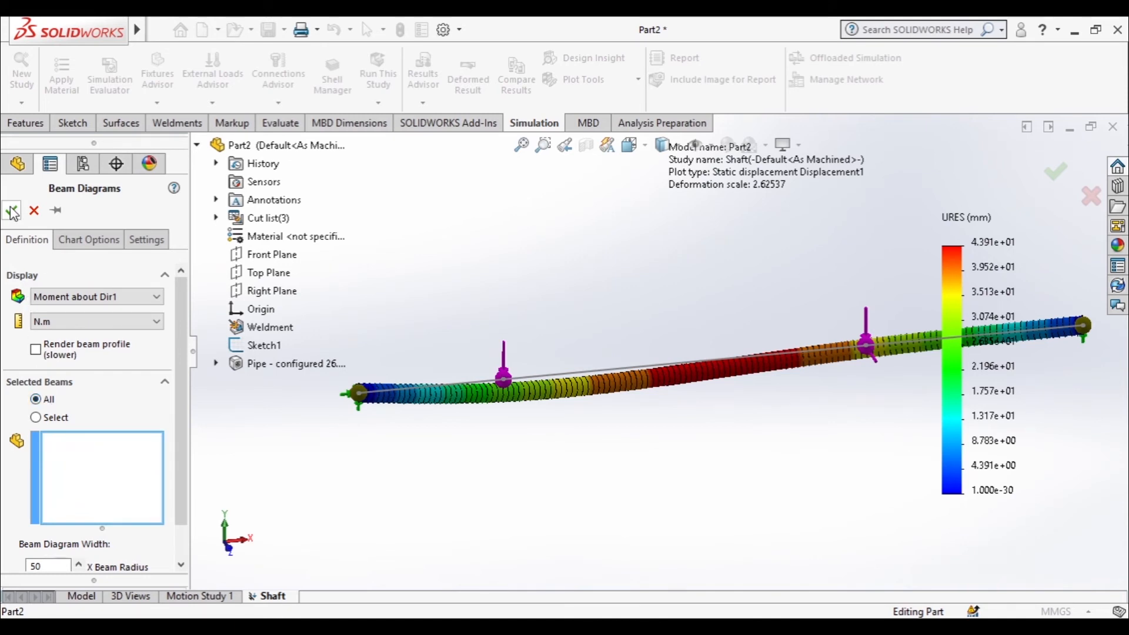
# Enable min and max annotations and floating number format for the Dir1 moment diagram, and create the plot
pyautogui.click(99, 243)
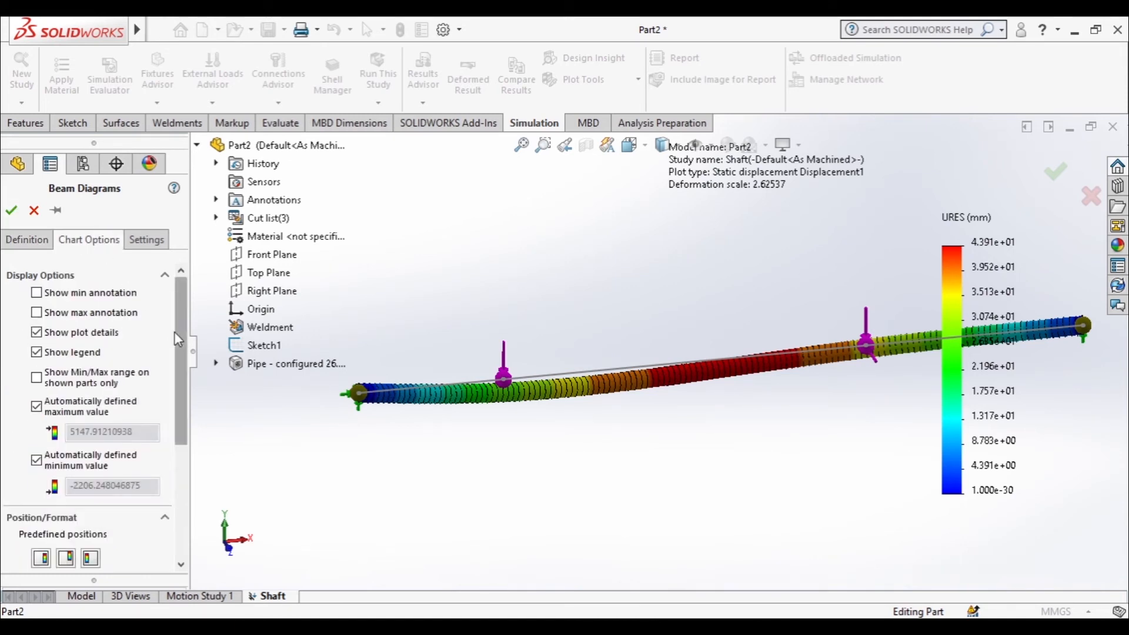
pyautogui.click(111, 295)
pyautogui.click(111, 316)
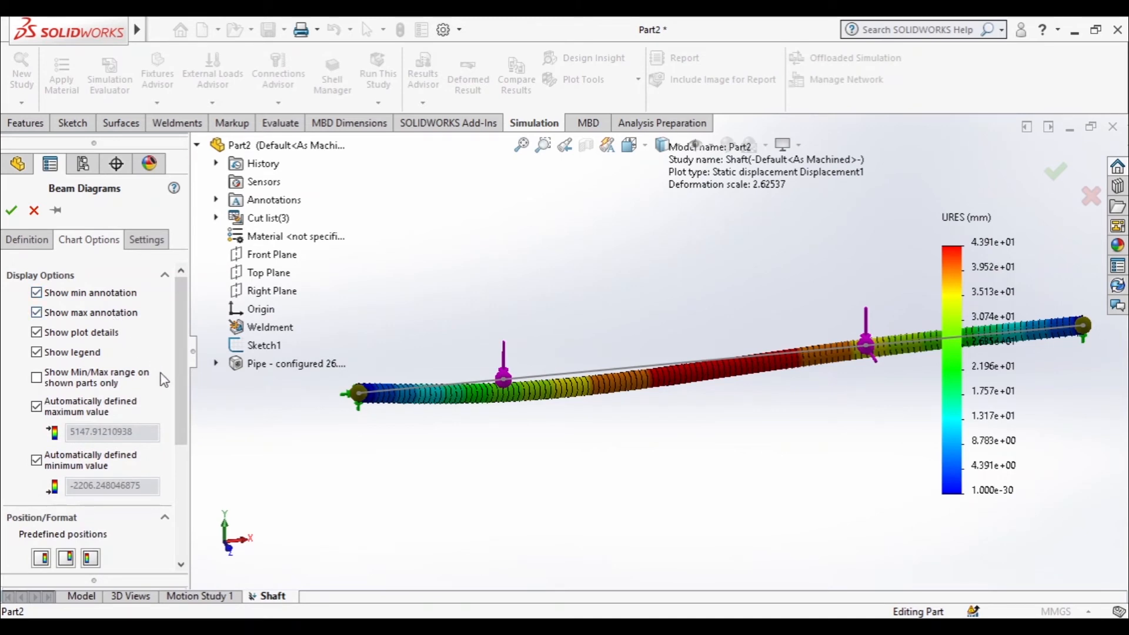
pyautogui.moveTo(176, 389); pyautogui.dragTo(173, 495)
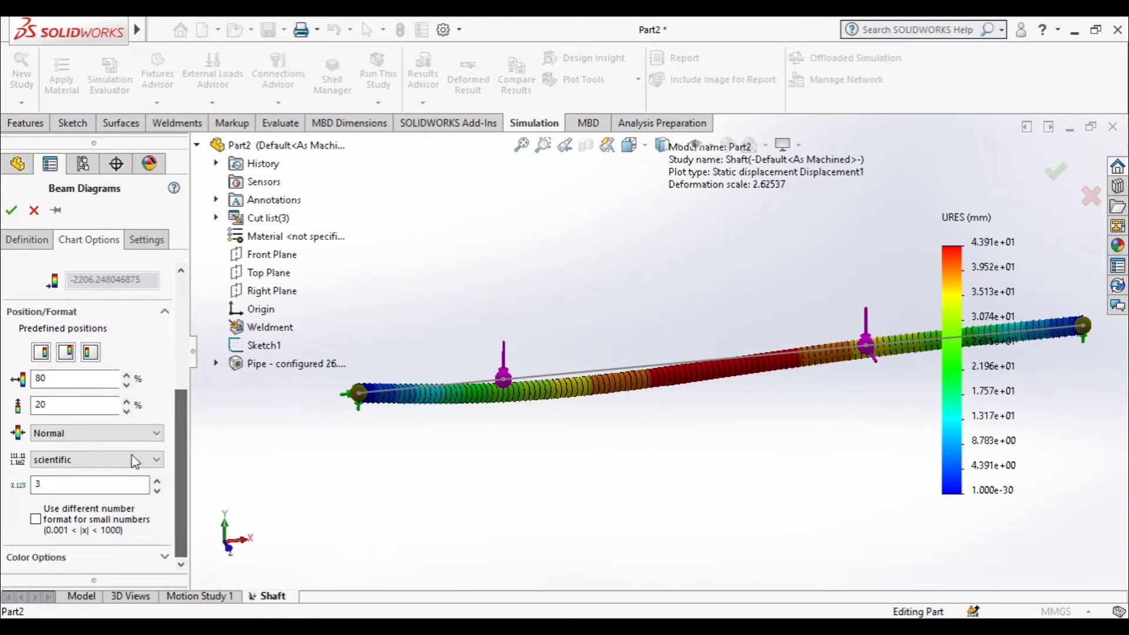
pyautogui.click(131, 459)
pyautogui.click(131, 486)
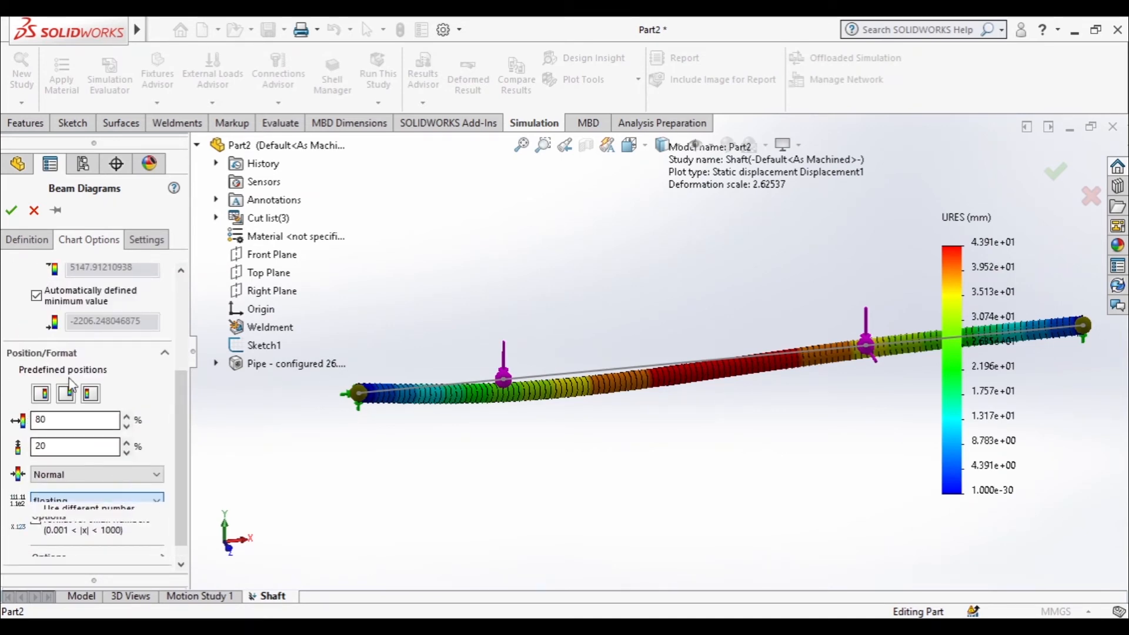
pyautogui.click(10, 213)
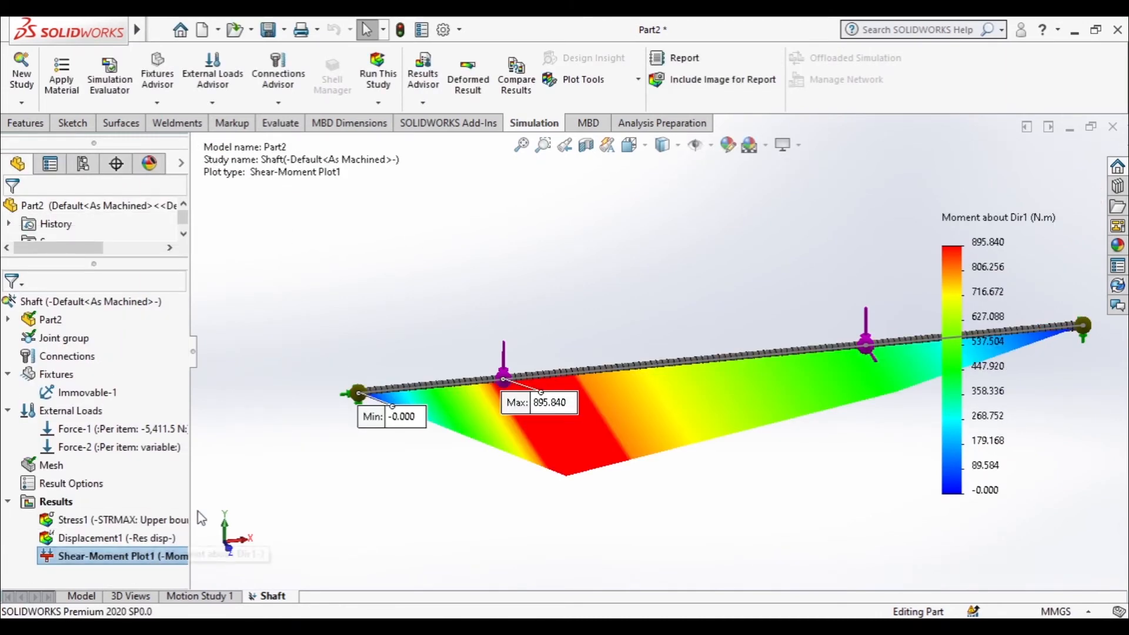
# Widen the study tree and collapse its external loads and fixtures
pyautogui.moveTo(196, 492); pyautogui.dragTo(237, 494)
pyautogui.click(9, 412)
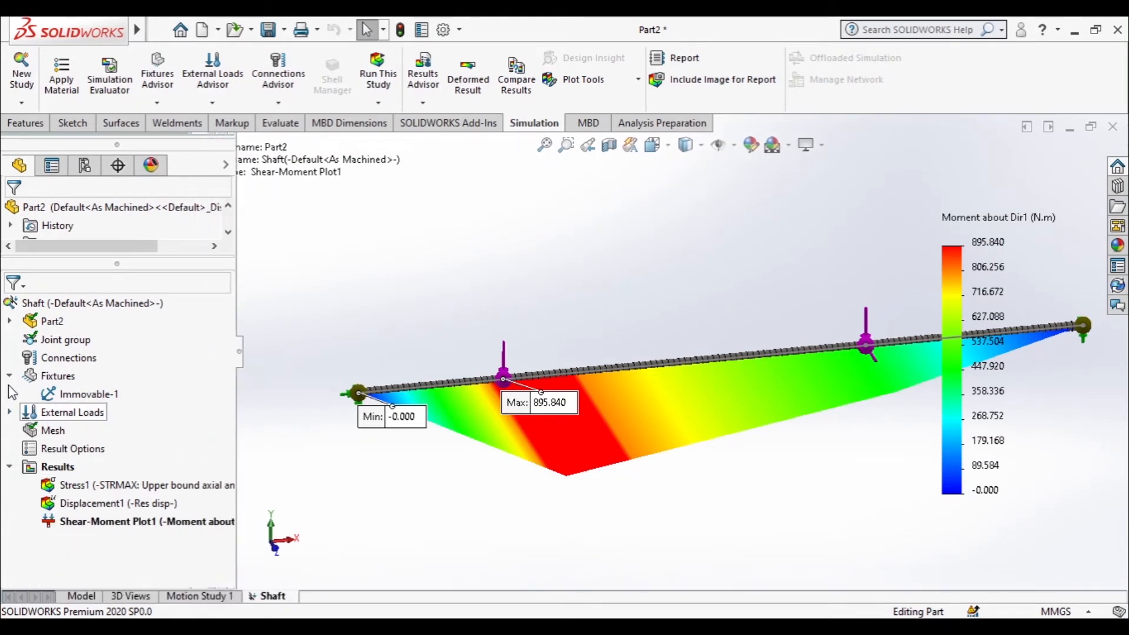
pyautogui.click(10, 376)
pyautogui.click(10, 321)
pyautogui.click(10, 321)
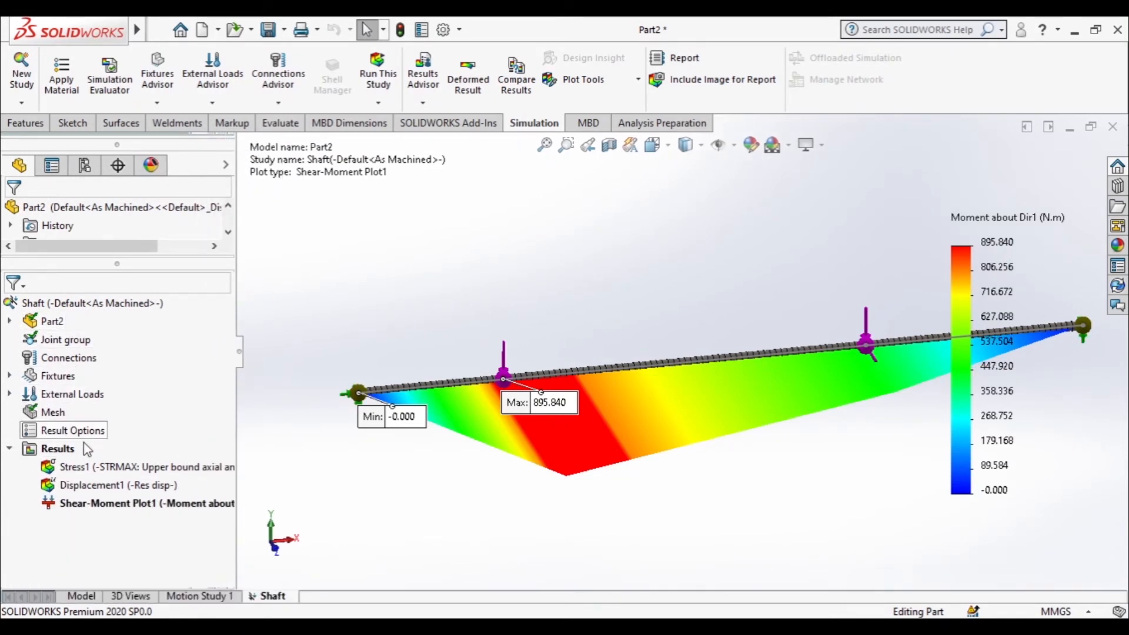
# Start a second beam diagram for all beams that plots the Moment about Dir2
pyautogui.rightClick(54, 456)
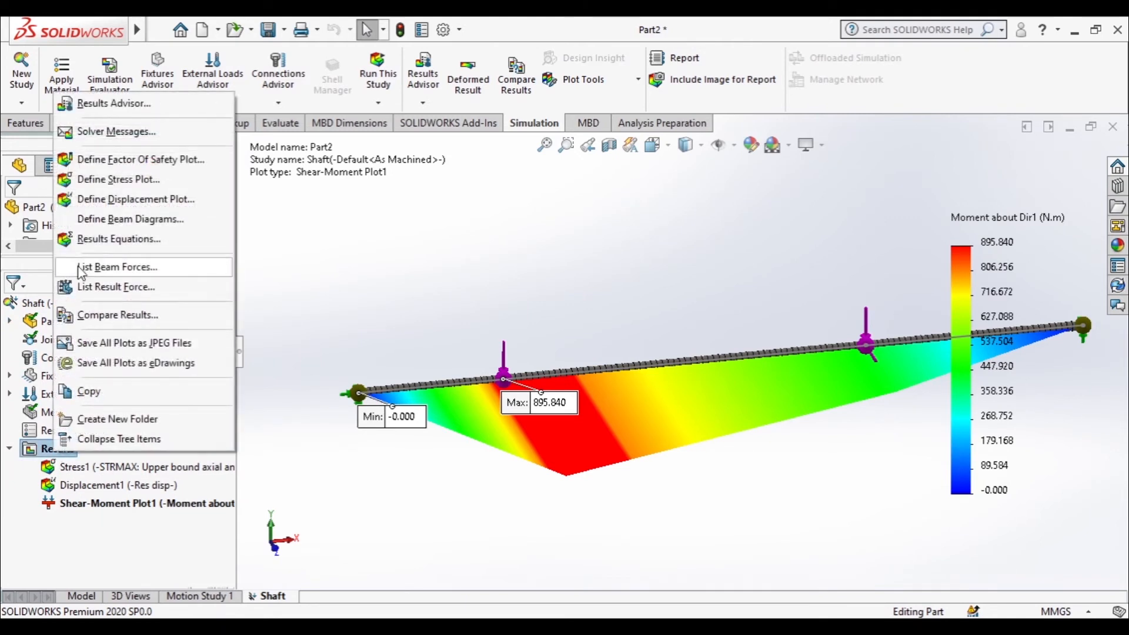
pyautogui.click(121, 226)
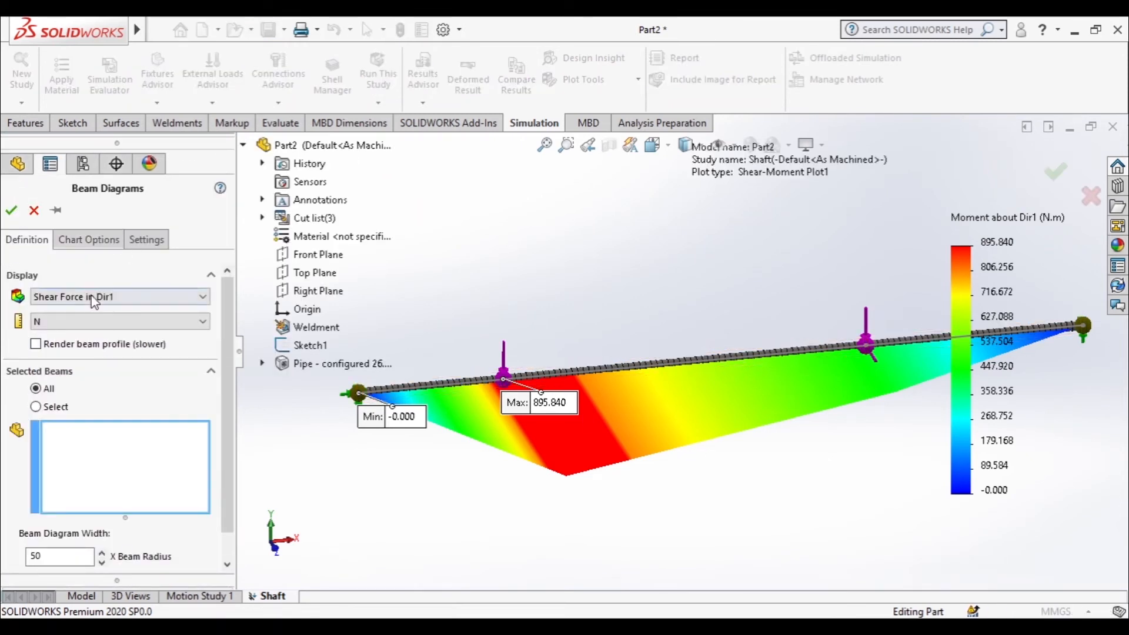
pyautogui.click(94, 297)
pyautogui.click(112, 355)
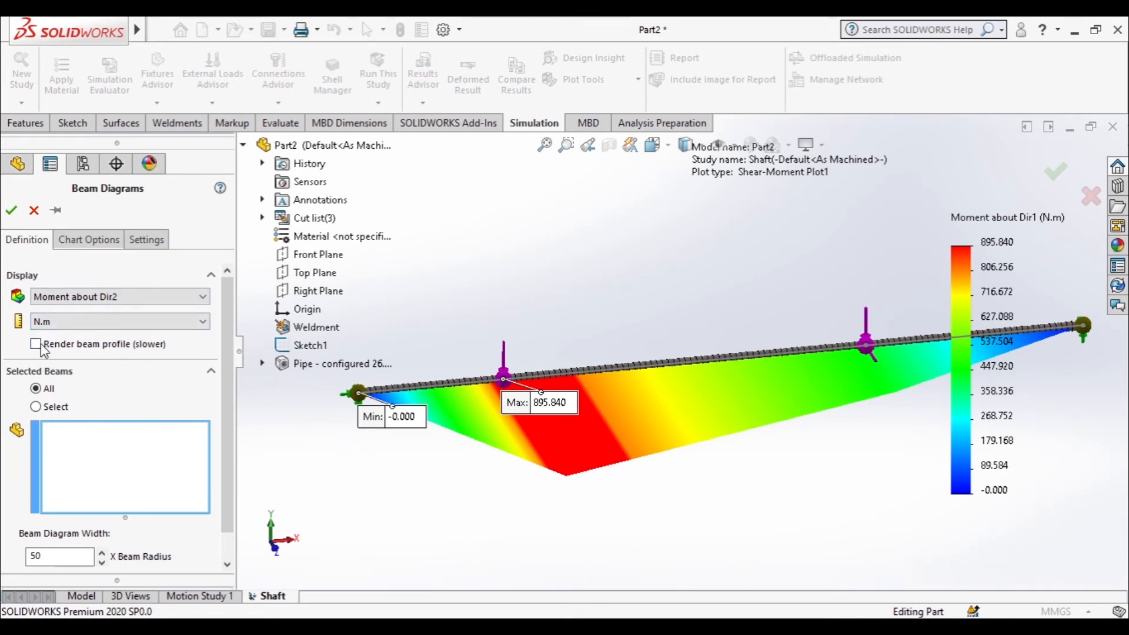
# Give the Dir2 moment diagram min and max annotations and floating number format, and create the plot
pyautogui.click(88, 239)
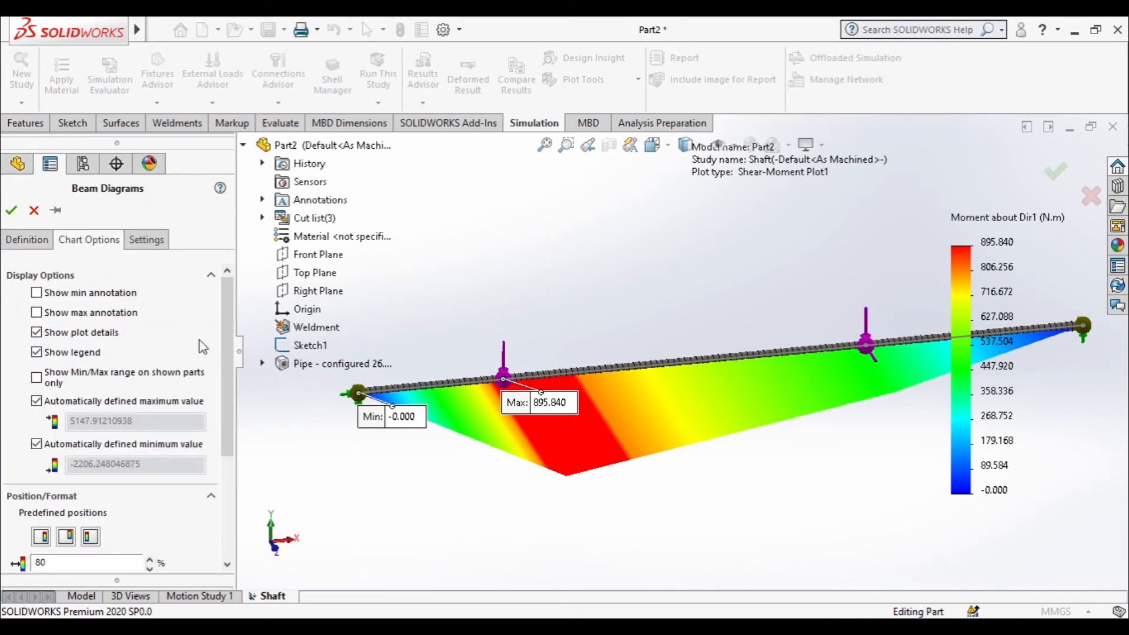
pyautogui.click(113, 294)
pyautogui.scroll(-3, 226, 373)
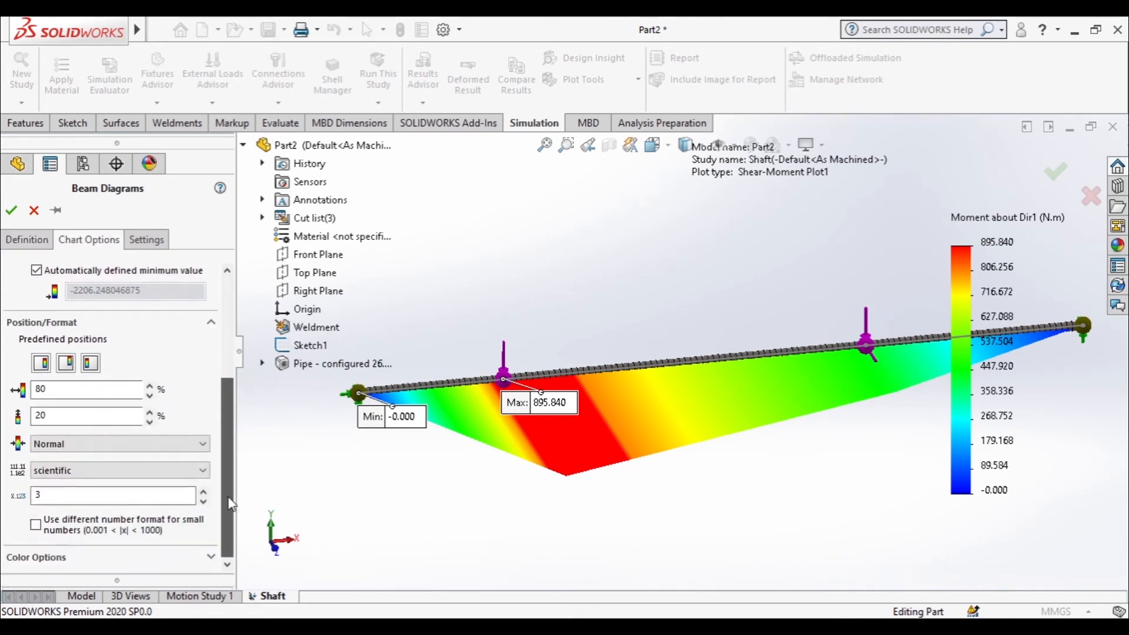
pyautogui.click(104, 482)
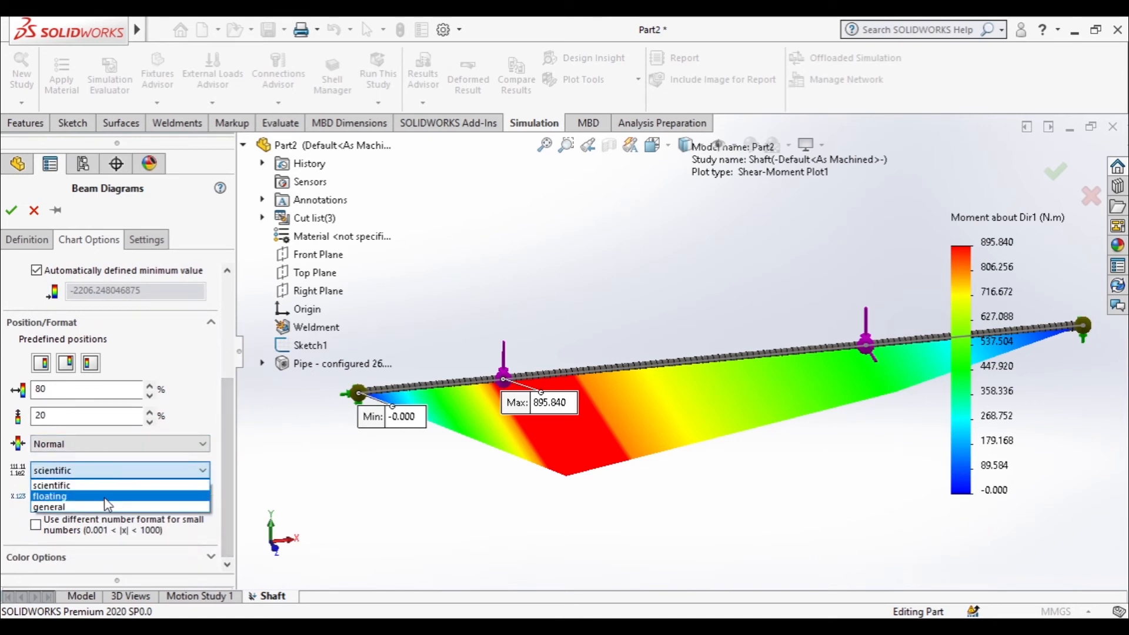
pyautogui.click(104, 496)
pyautogui.click(12, 210)
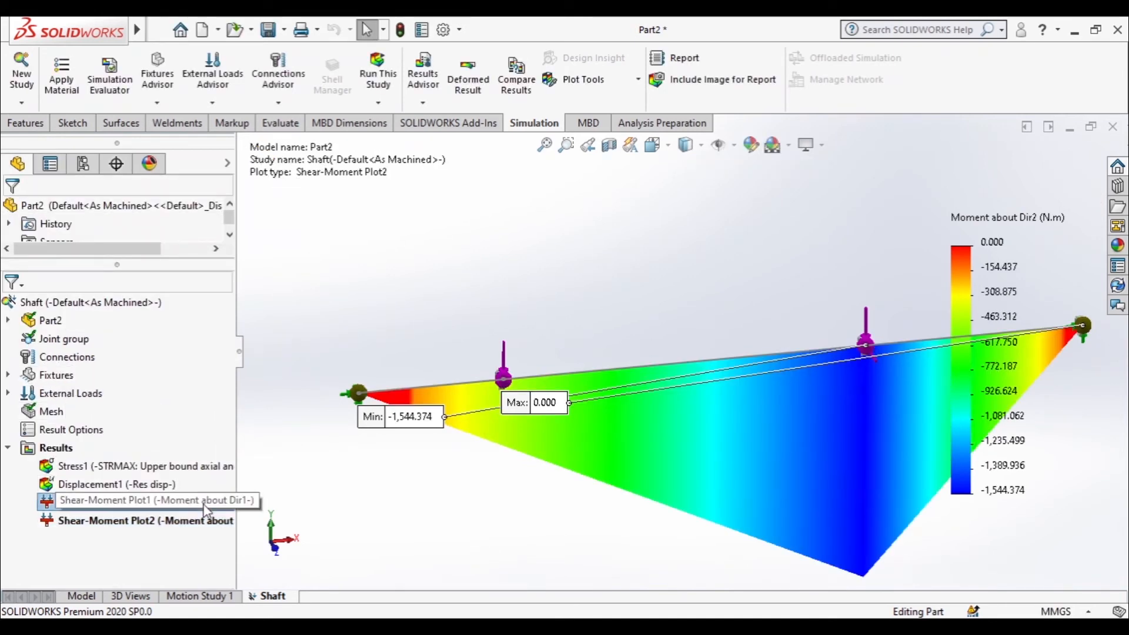
# Show the Dir2 moment plot in Front view and move its min and max annotations clear of the diagram
pyautogui.doubleClick(204, 506)
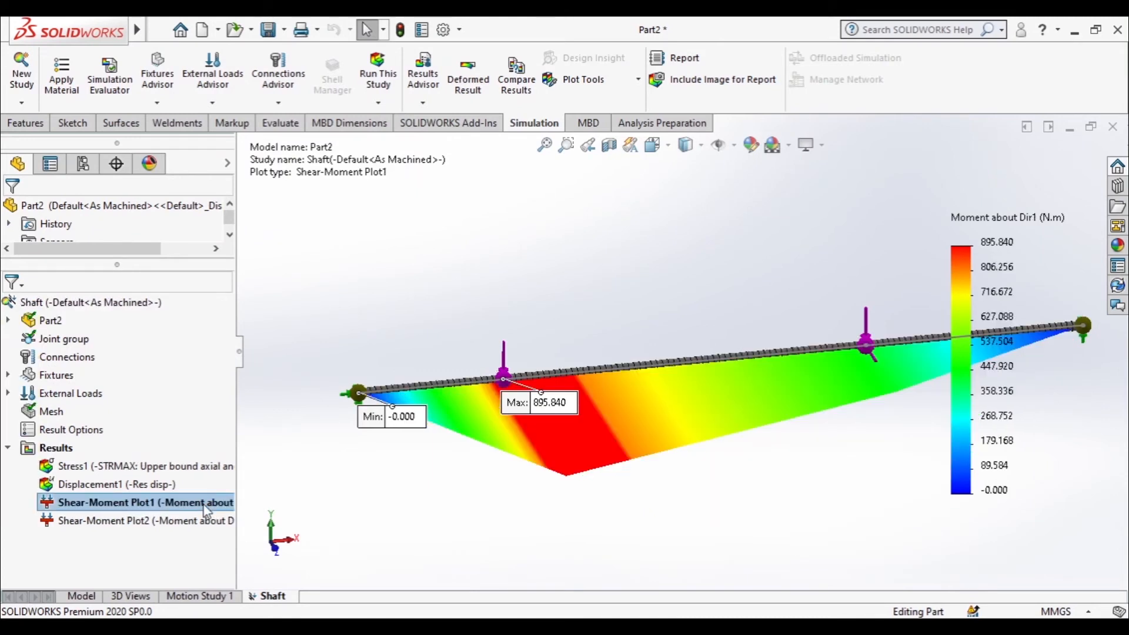
pyautogui.doubleClick(203, 518)
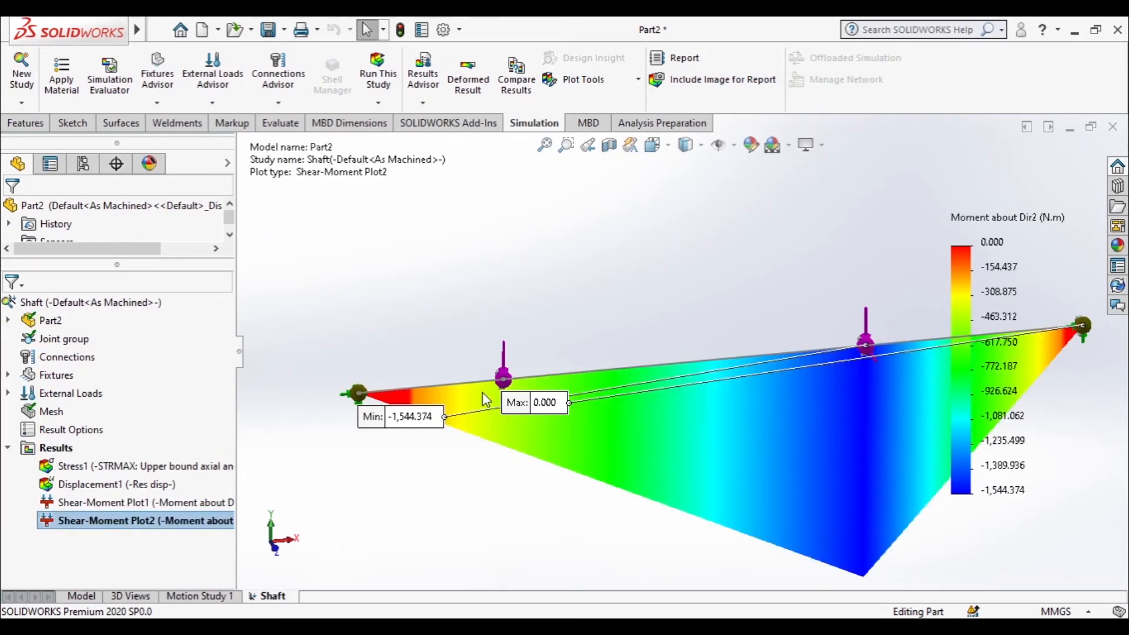
pyautogui.click(652, 144)
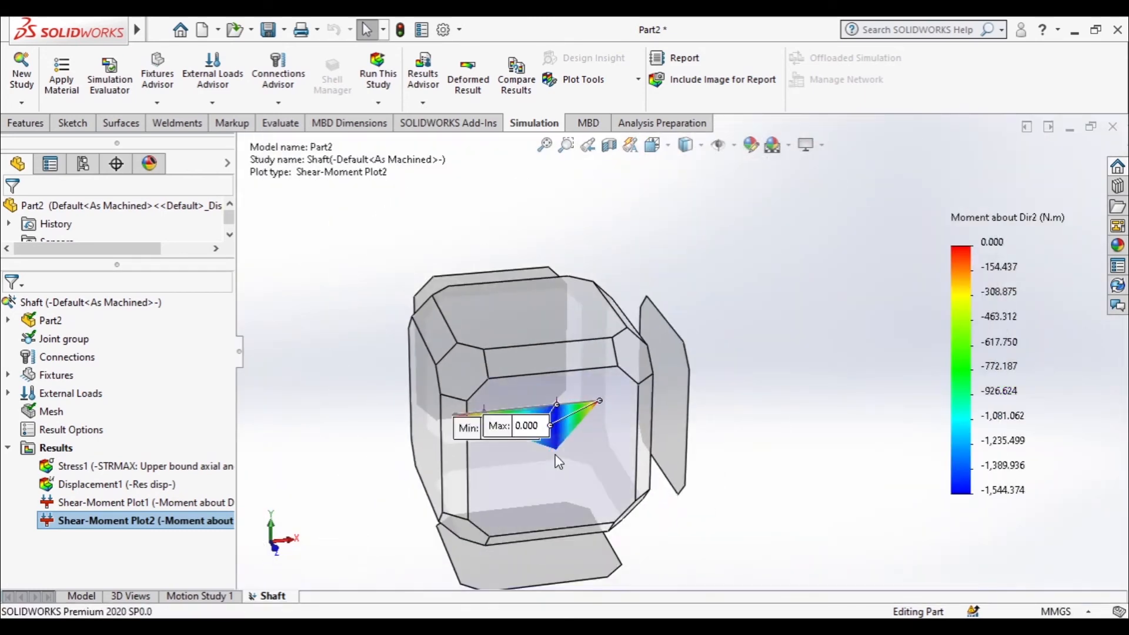
pyautogui.click(602, 411)
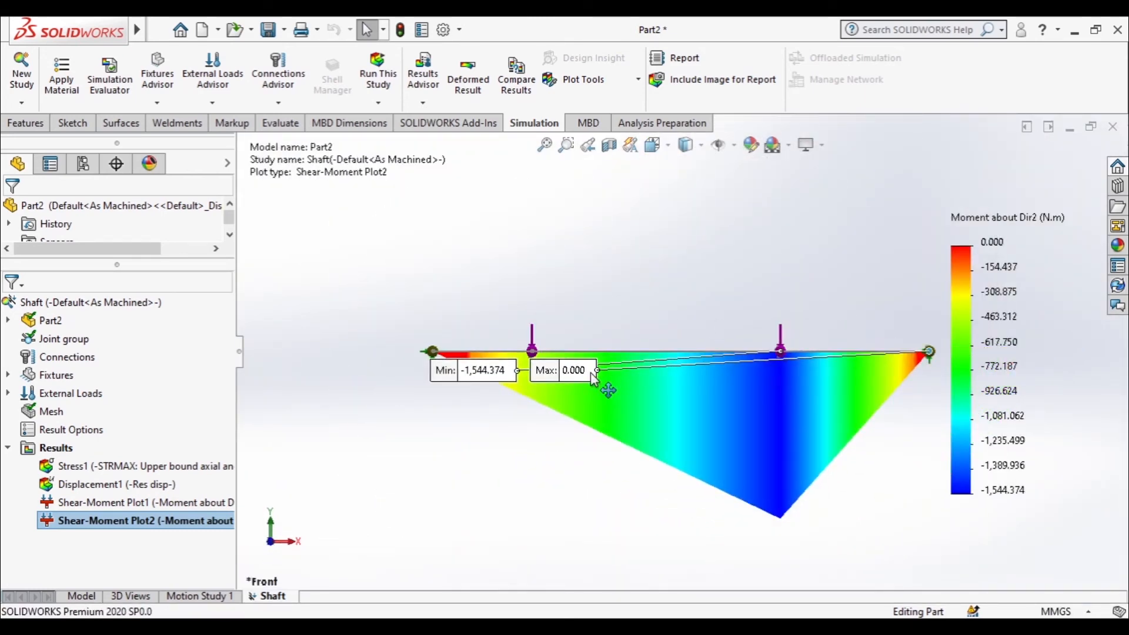
pyautogui.moveTo(563, 370); pyautogui.dragTo(872, 478)
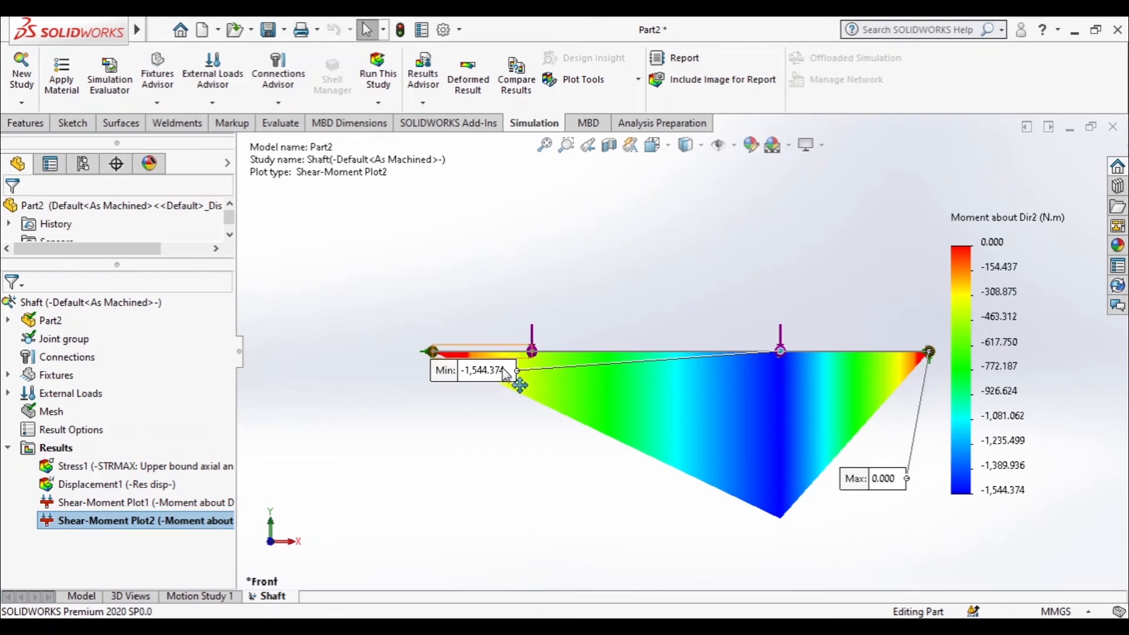
pyautogui.moveTo(474, 370); pyautogui.dragTo(700, 249)
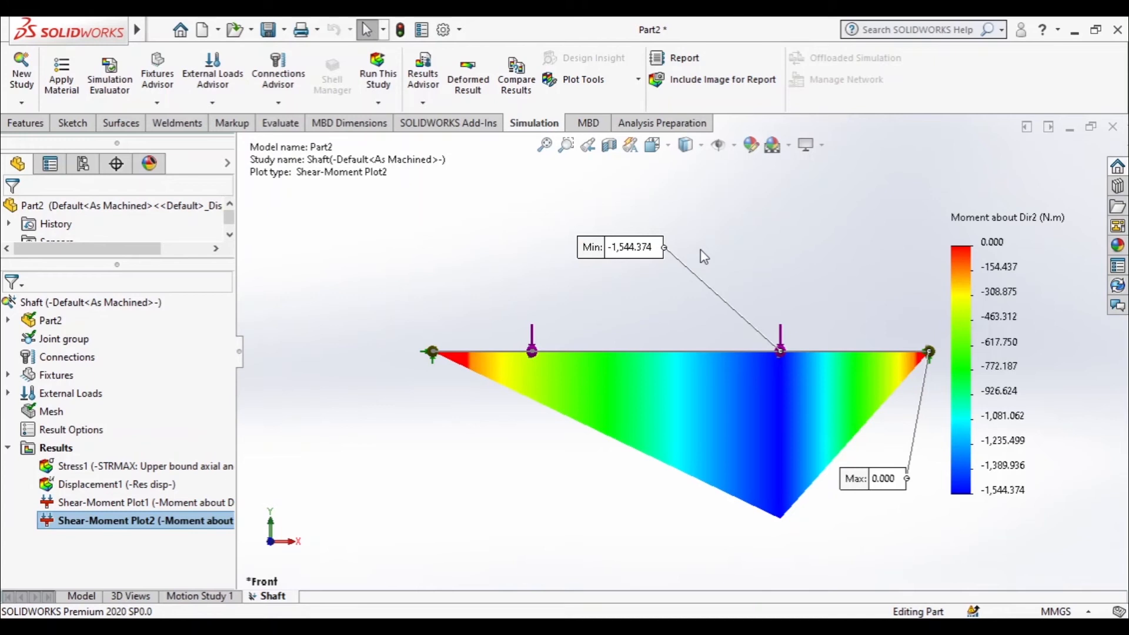
# List the reaction forces at the shaft's left-end joint using the Front Plane as reference, and move the callout clear below the shaft
pyautogui.scroll(-3, 82, 532)
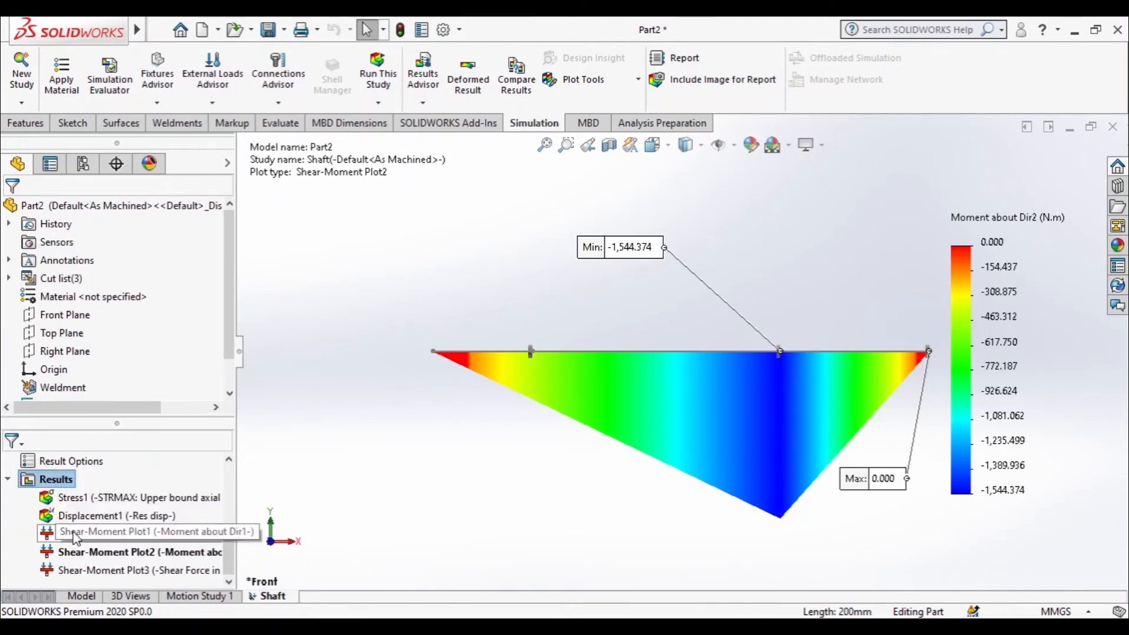
pyautogui.rightClick(68, 481)
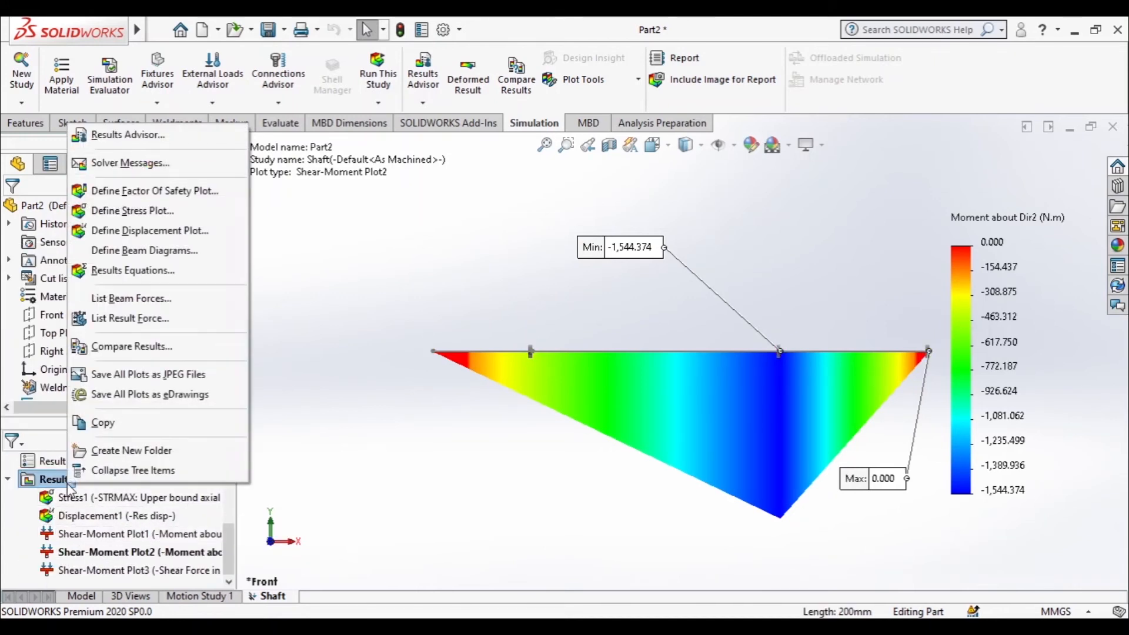
pyautogui.click(128, 319)
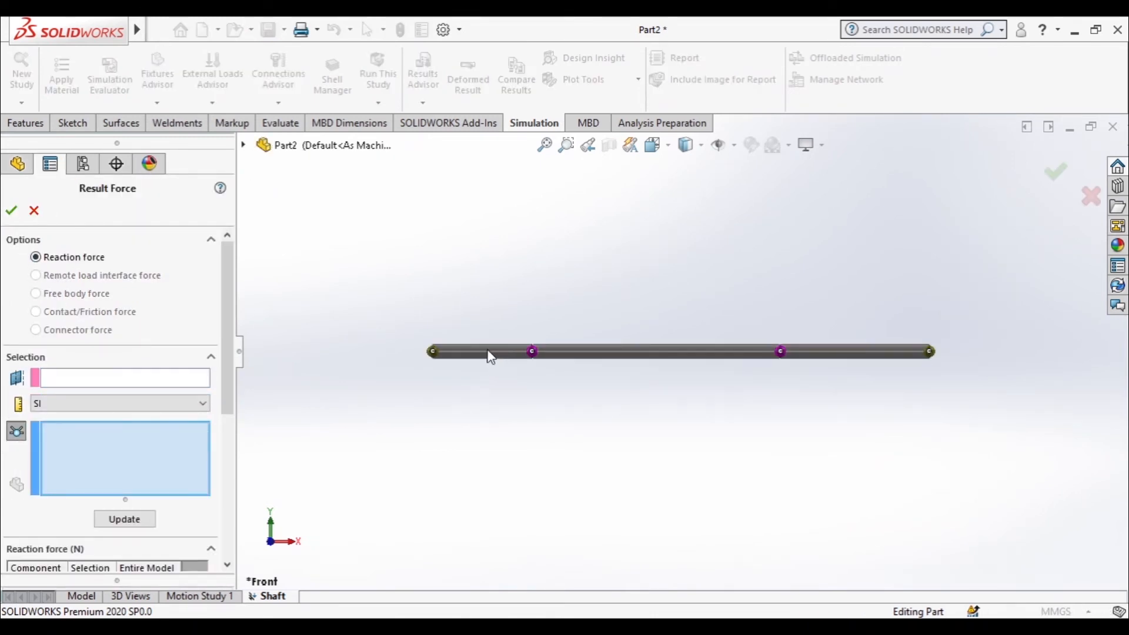
pyautogui.click(138, 379)
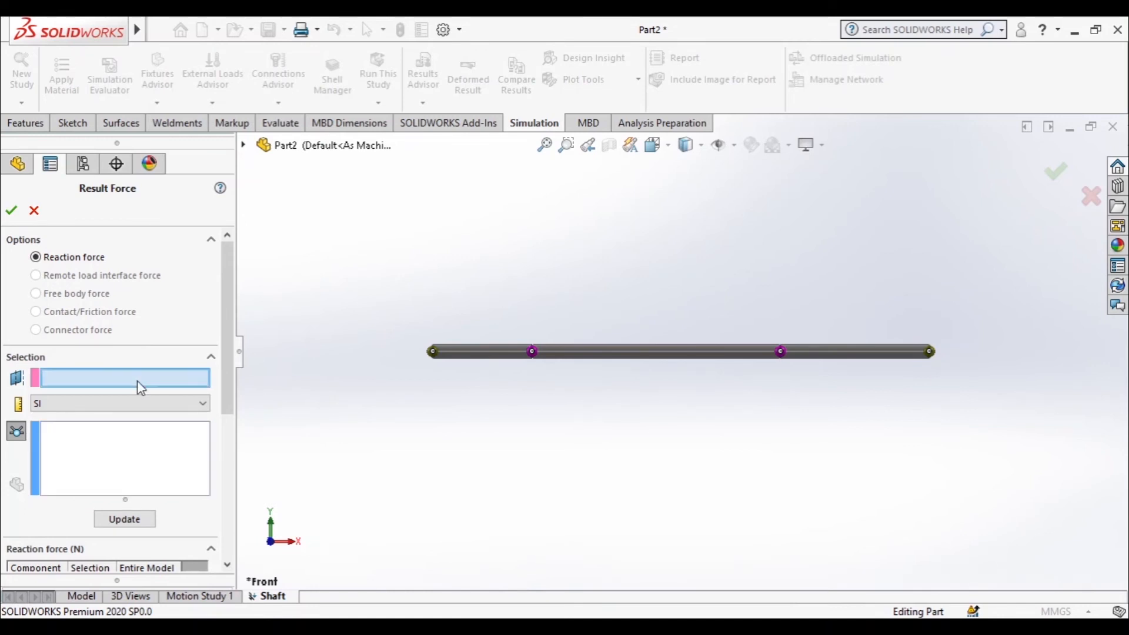
pyautogui.click(244, 146)
pyautogui.click(313, 254)
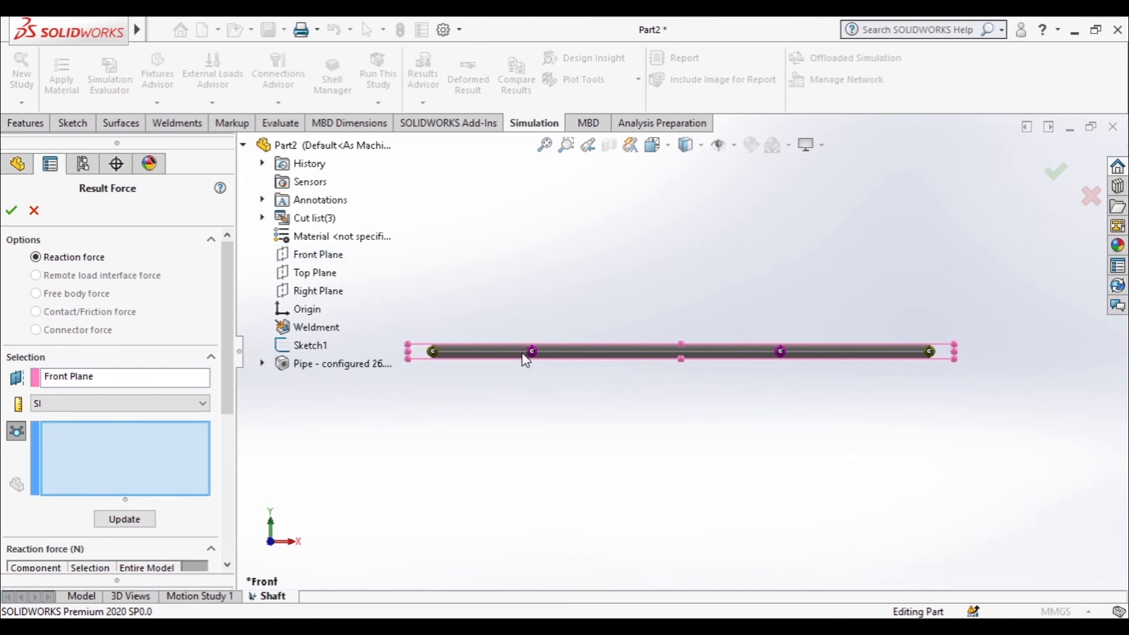
pyautogui.click(433, 353)
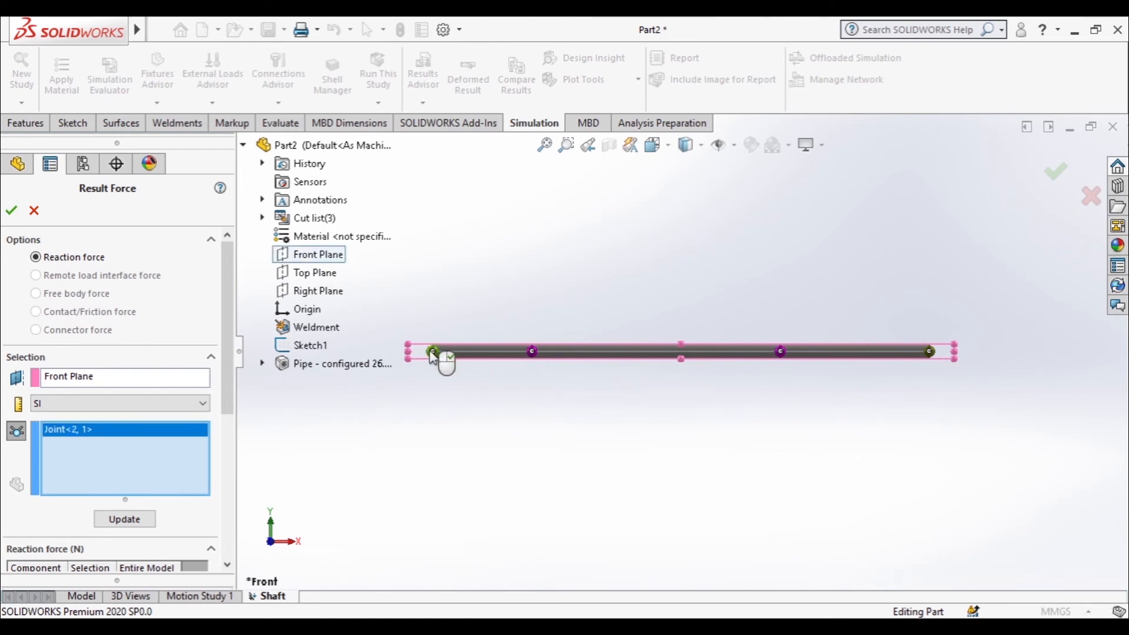
pyautogui.click(125, 519)
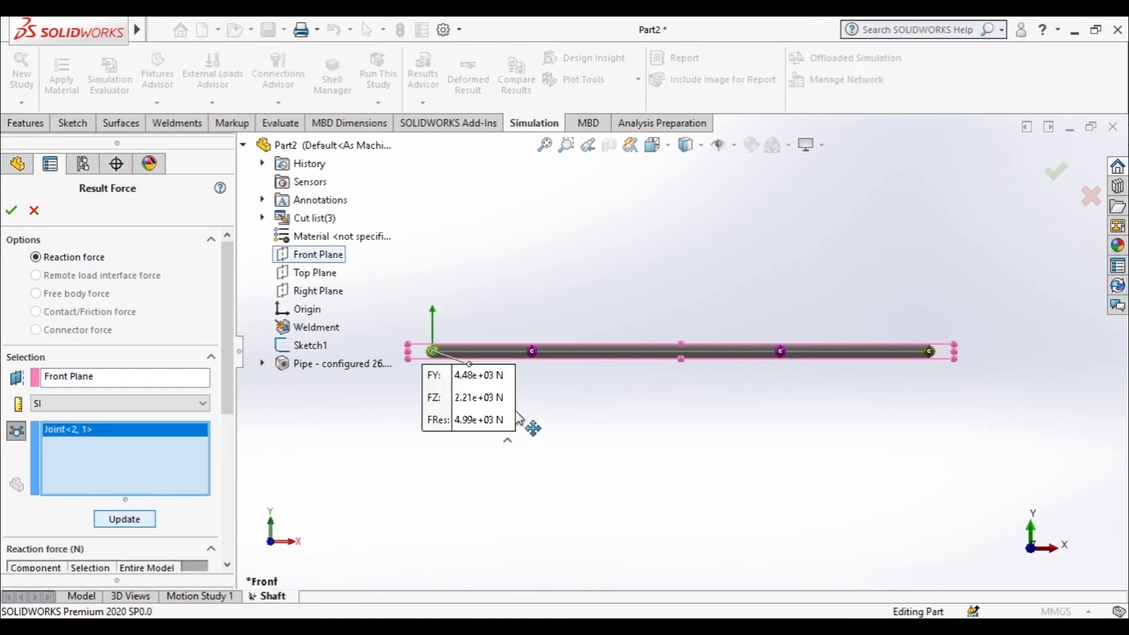
pyautogui.moveTo(473, 371); pyautogui.dragTo(416, 415)
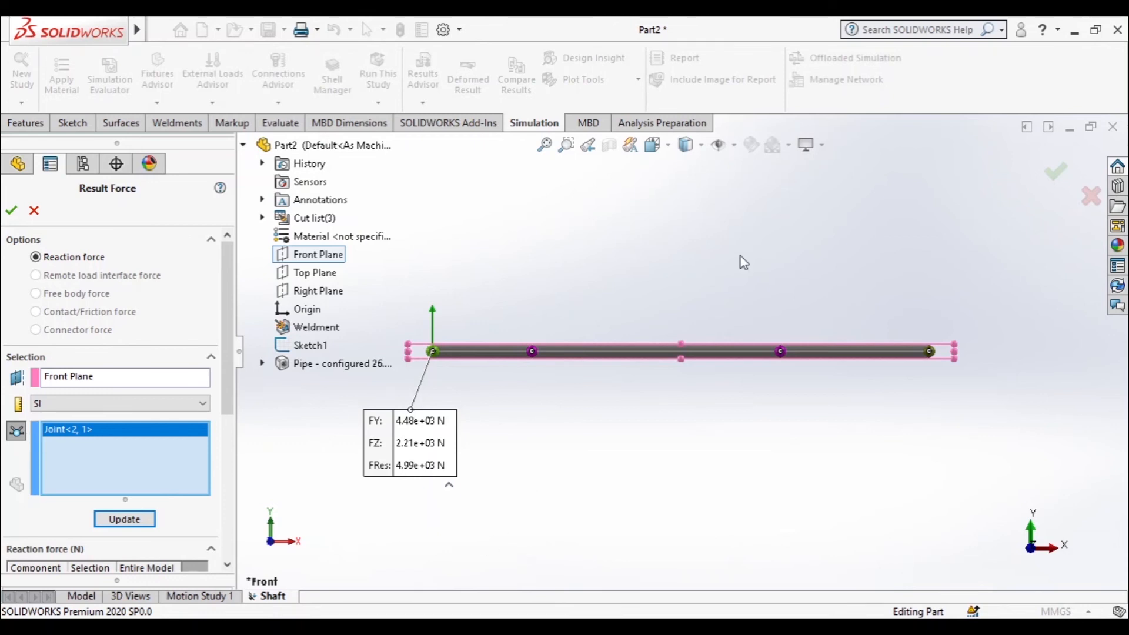
# Replace the selected joint with the shaft's right-end joint, update its reaction forces, and close the result force listing
pyautogui.rightClick(122, 435)
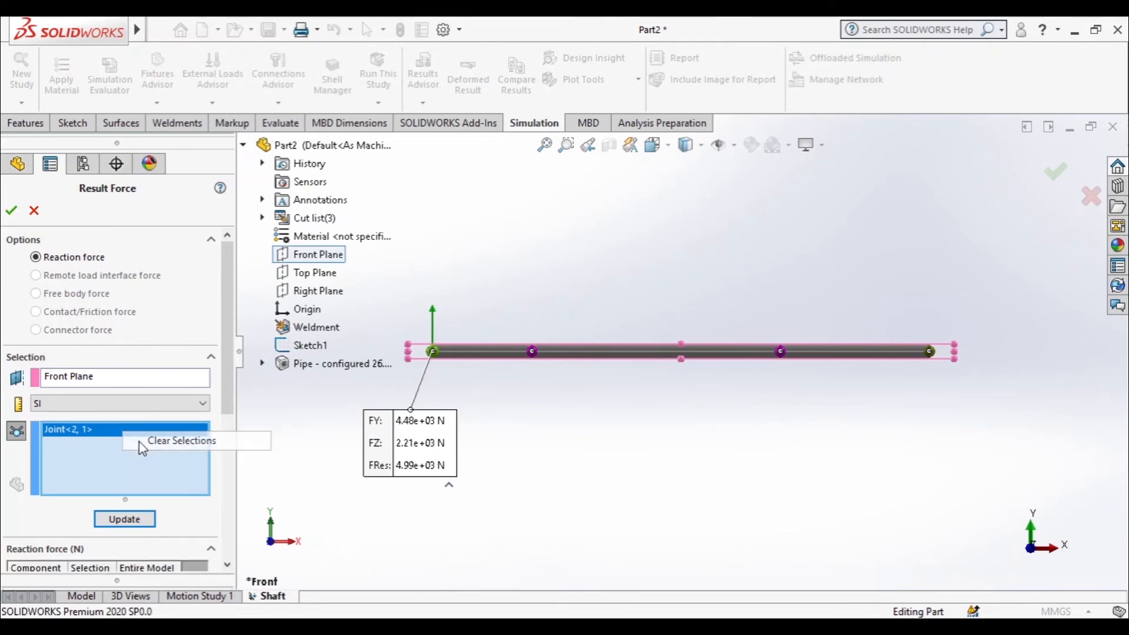
pyautogui.click(141, 441)
pyautogui.click(930, 352)
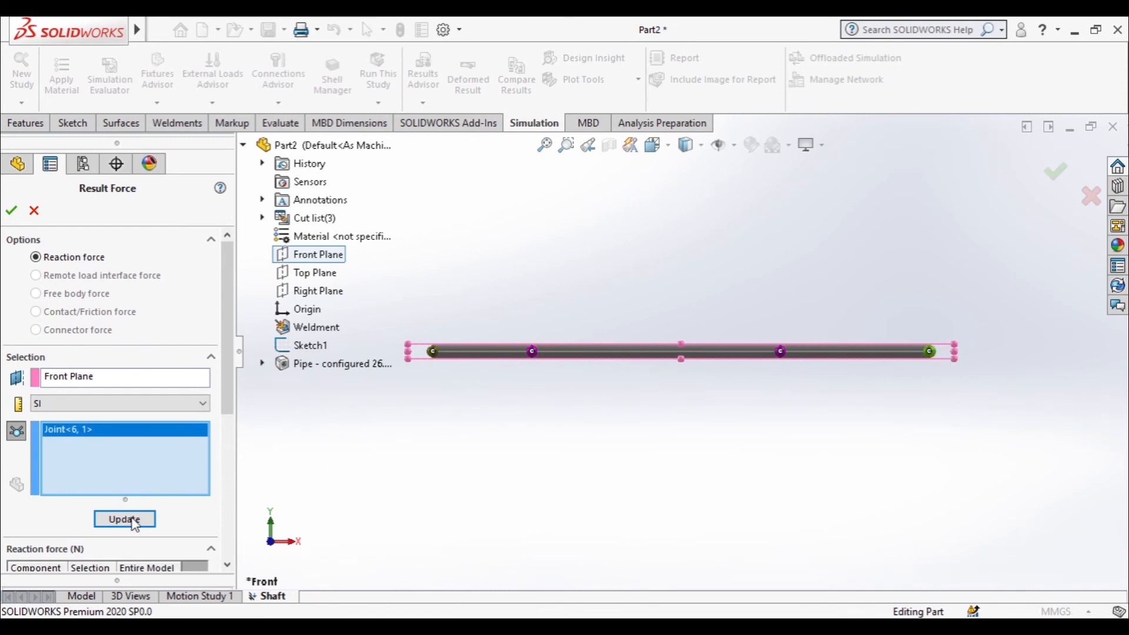
pyautogui.click(133, 522)
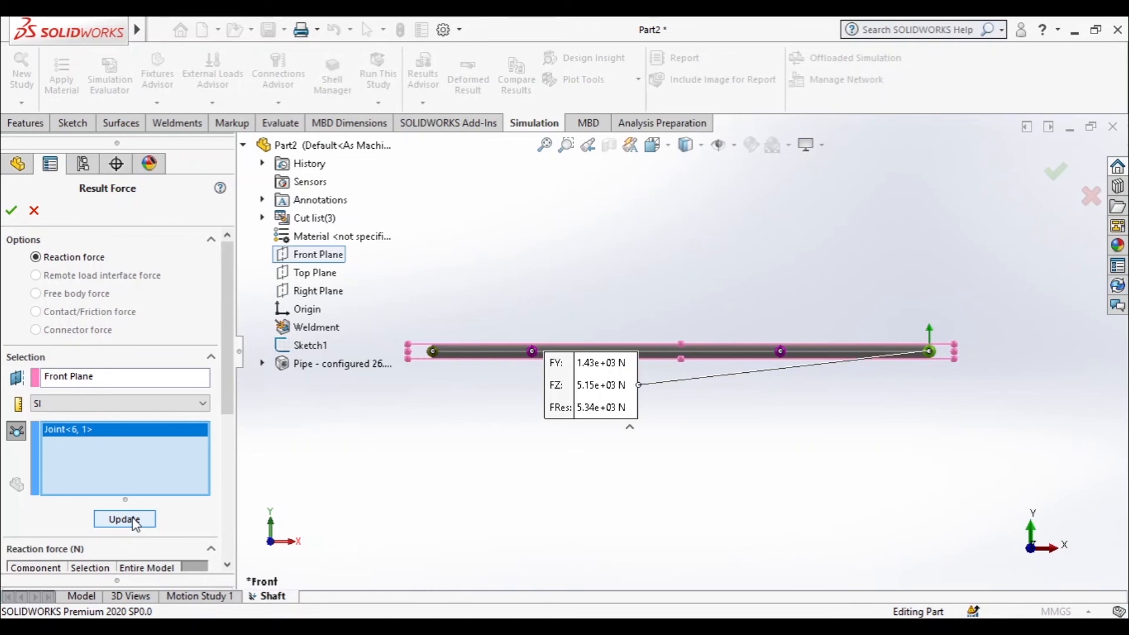
pyautogui.click(33, 209)
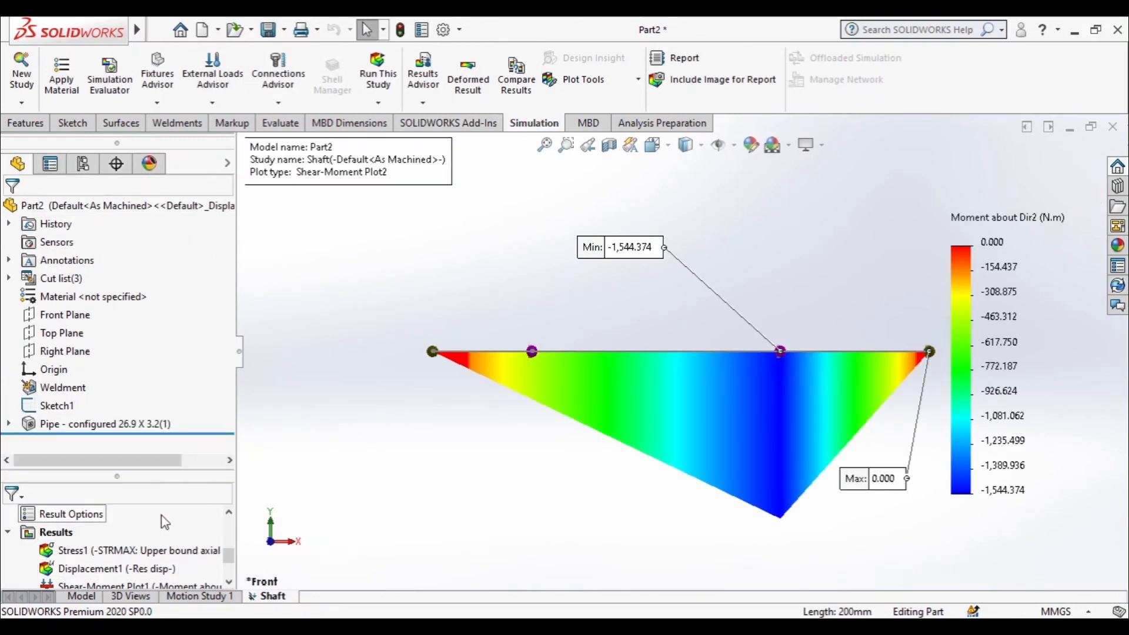
# Display Shear-Moment Plot1, the moment about Dir1, in Top view
pyautogui.scroll(-1, 164, 535)
pyautogui.doubleClick(156, 537)
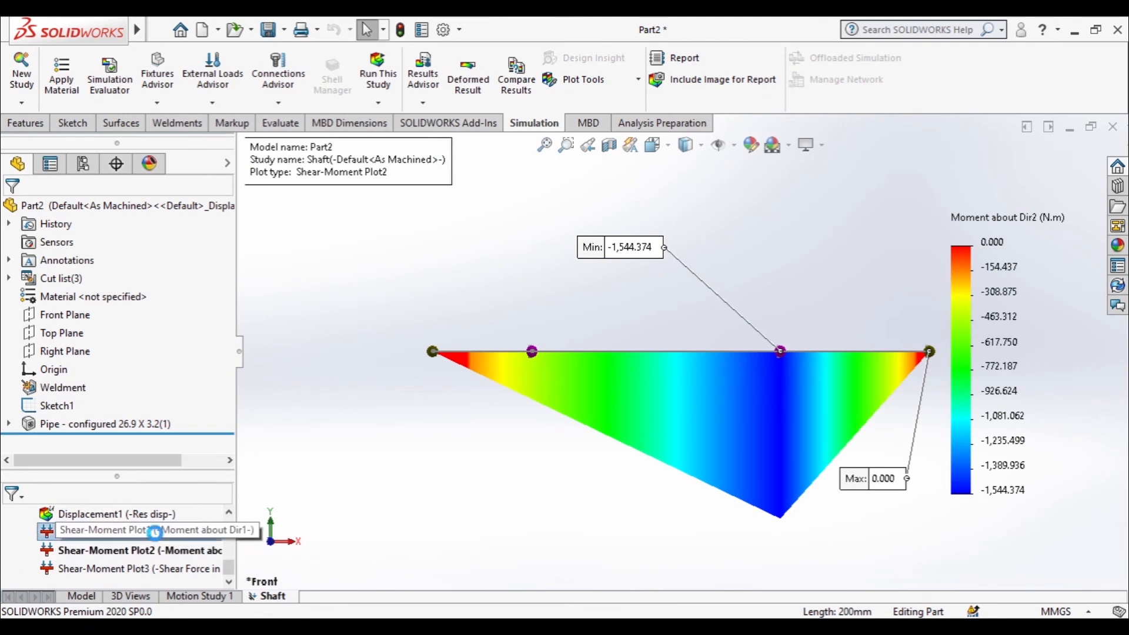
pyautogui.moveTo(720, 233); pyautogui.dragTo(676, 329, button='middle')
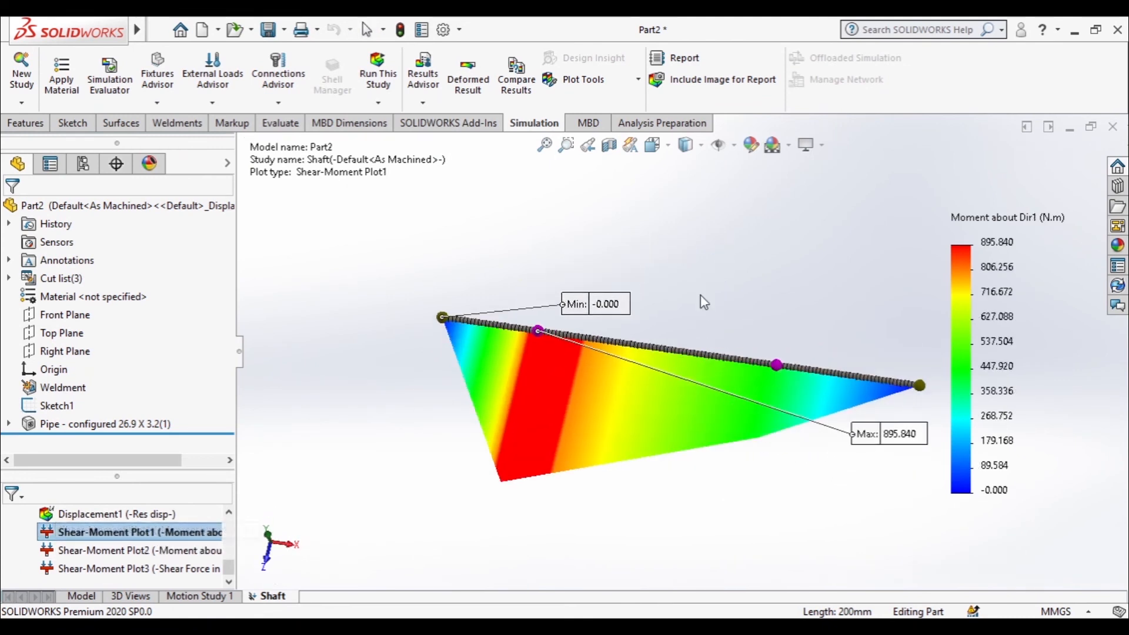
pyautogui.click(651, 144)
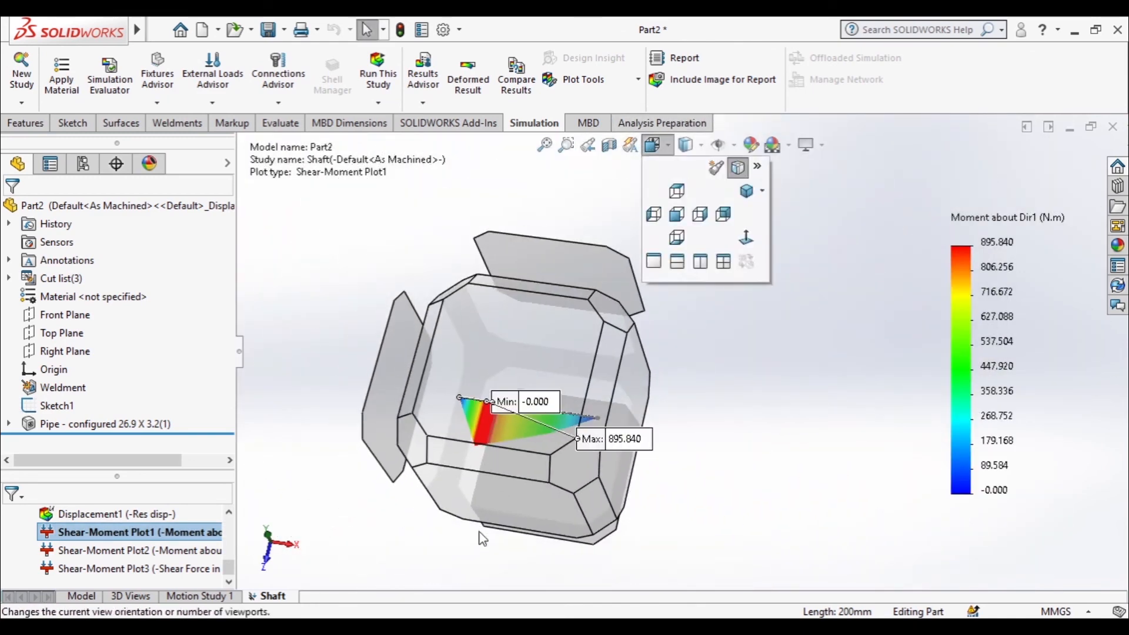
pyautogui.click(523, 366)
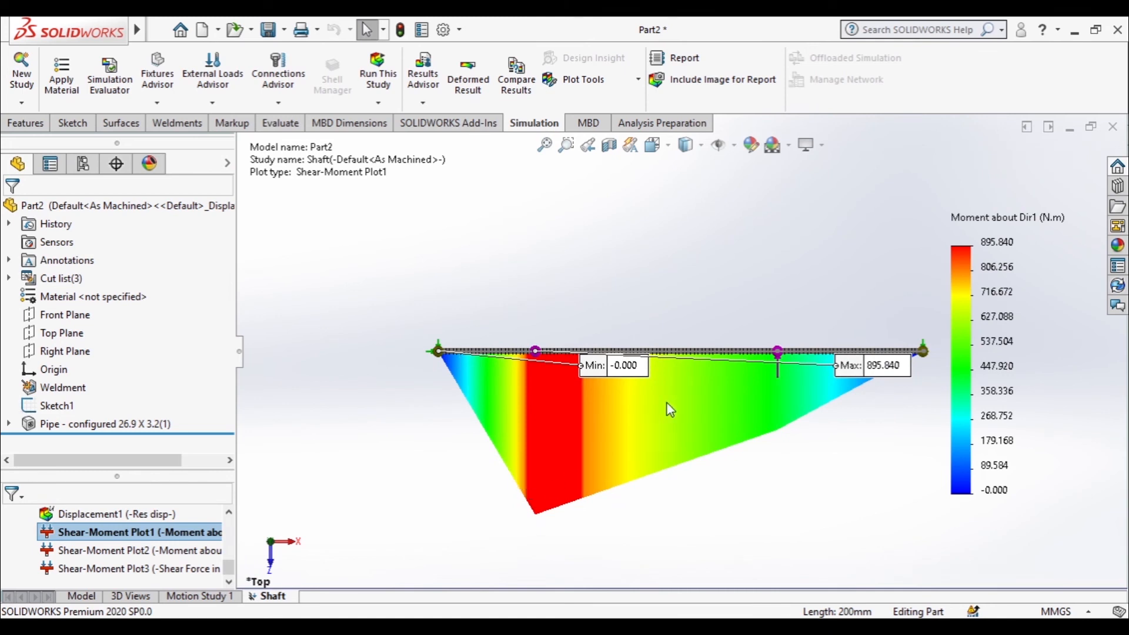
# Try to move the Min annotation away from the Dir1 moment diagram
pyautogui.moveTo(576, 366); pyautogui.dragTo(331, 443)
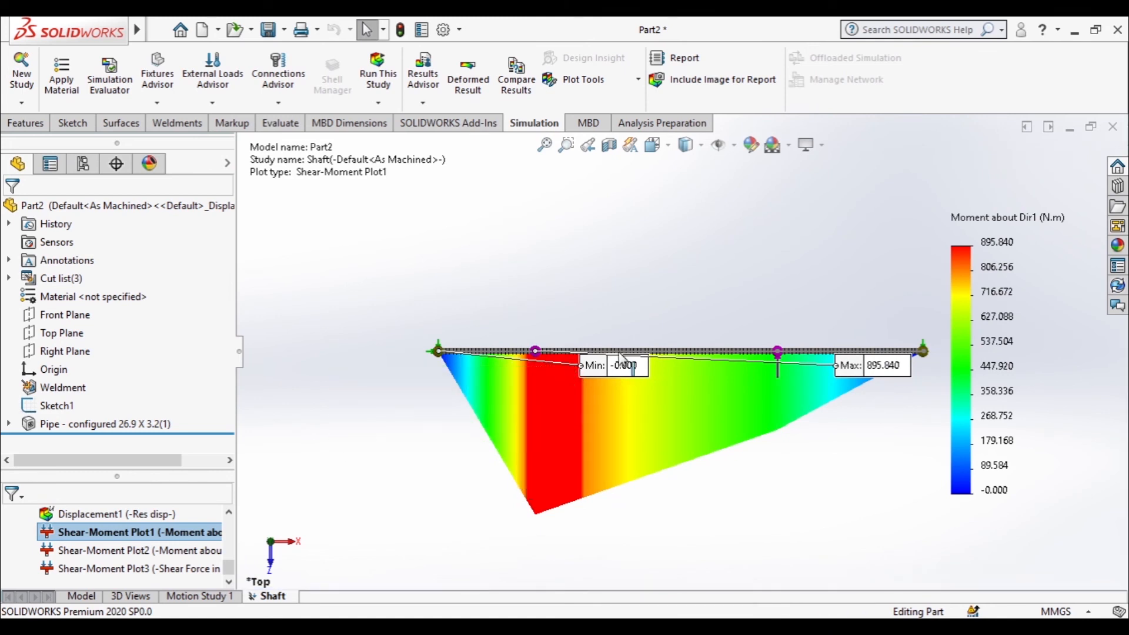
pyautogui.moveTo(579, 363); pyautogui.dragTo(474, 439)
pyautogui.click(483, 352)
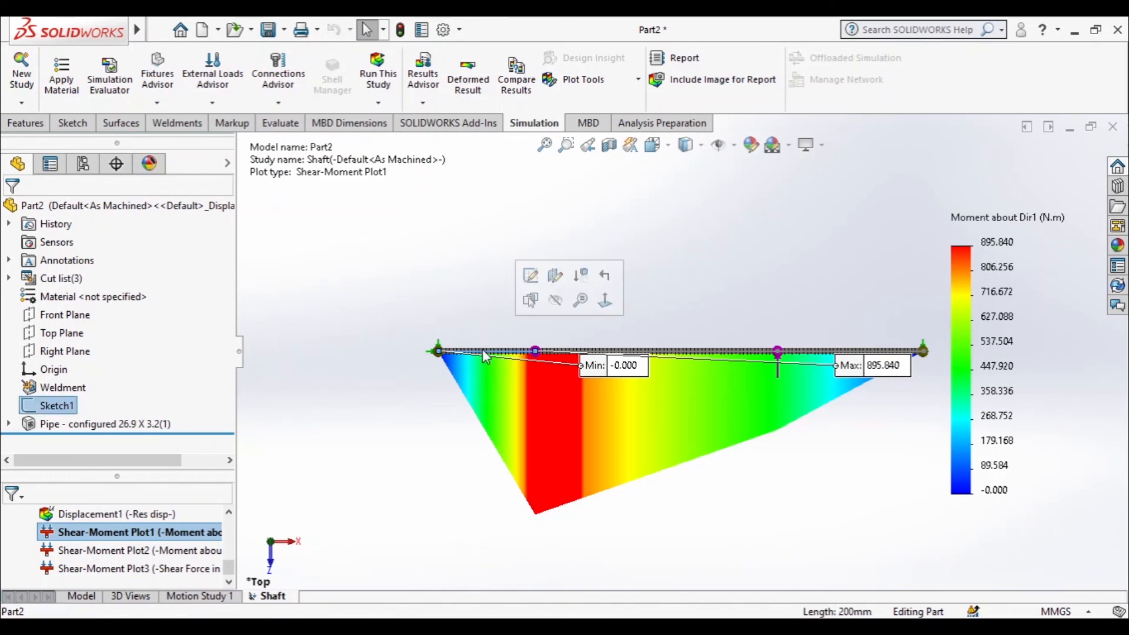
# List the beam forces in SI units for a beam range from 1 to 1
pyautogui.scroll(5, 88, 547)
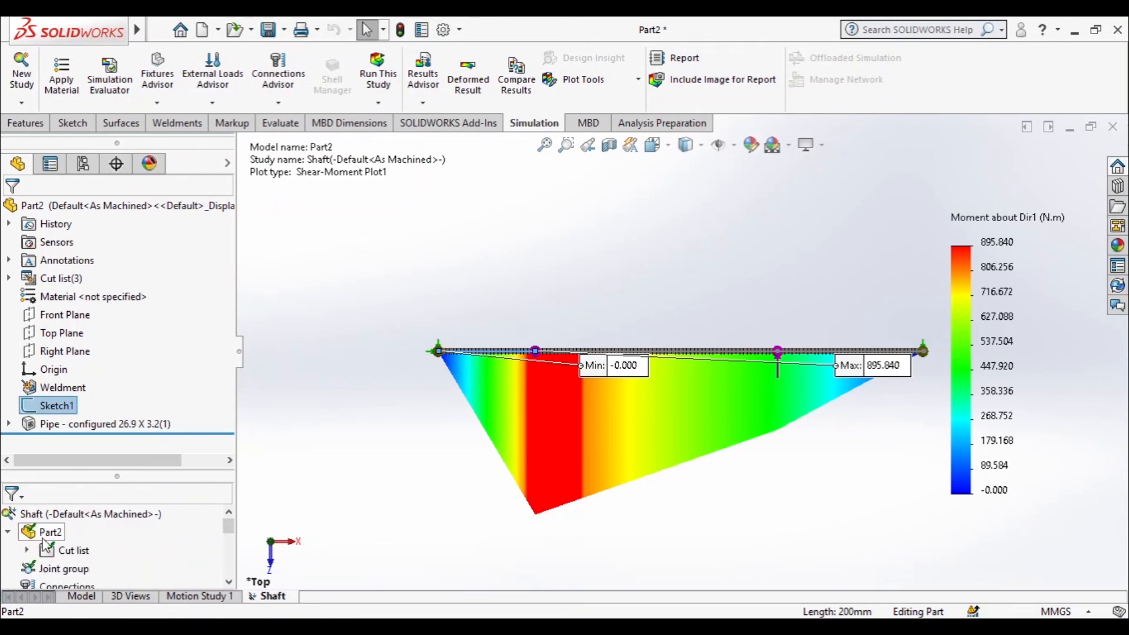
pyautogui.scroll(-5, 55, 565)
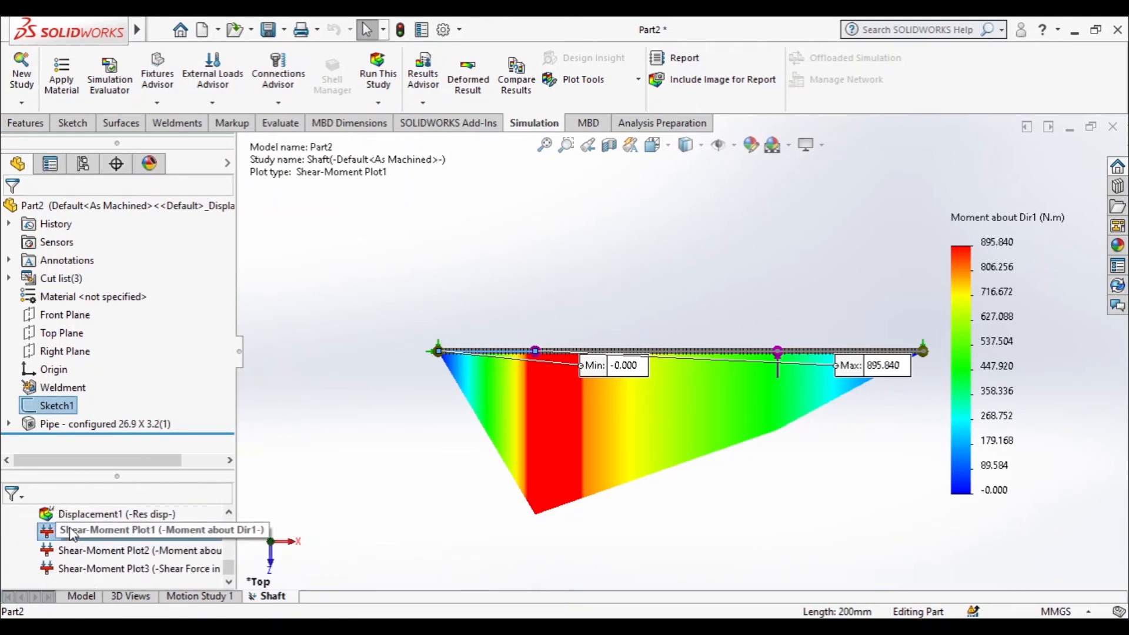
pyautogui.rightClick(63, 531)
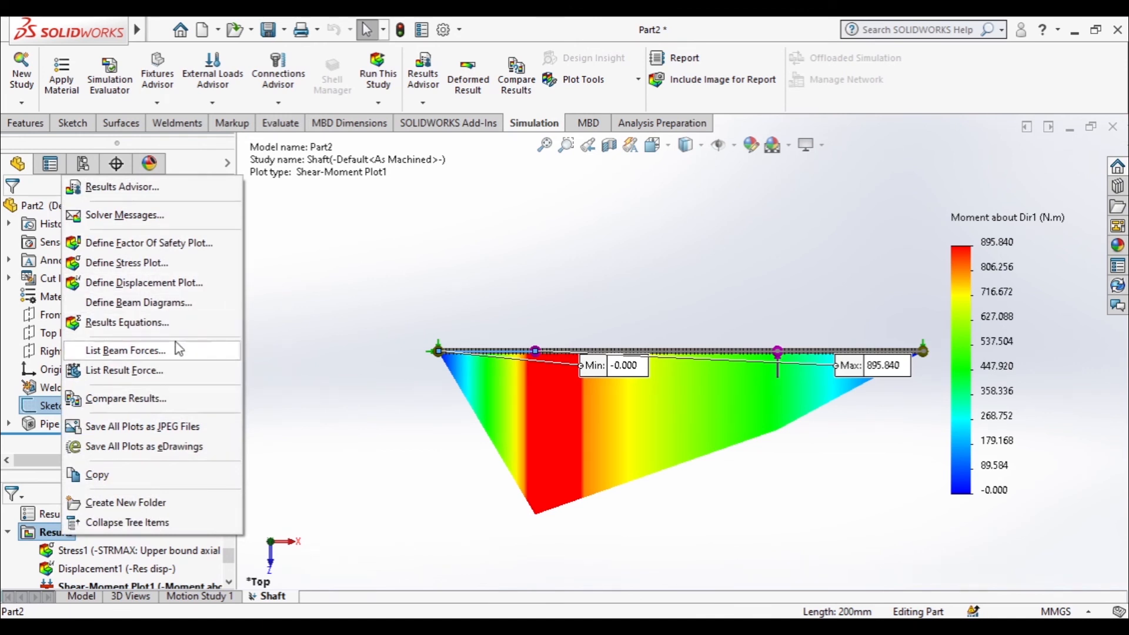
pyautogui.click(125, 351)
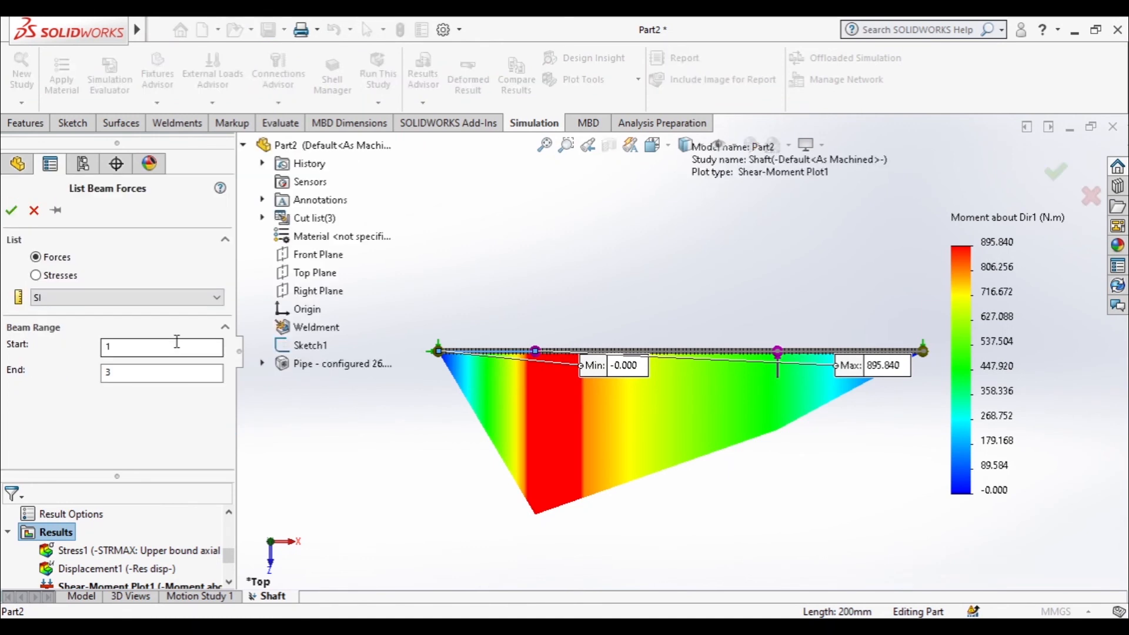
pyautogui.doubleClick(151, 373)
pyautogui.write('1')
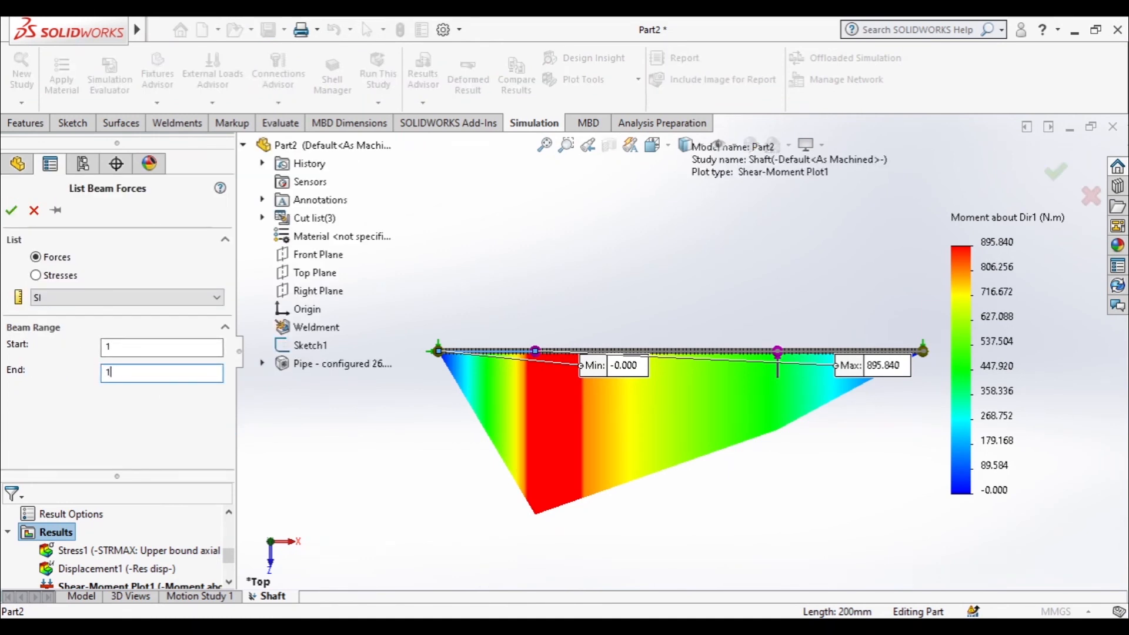
pyautogui.click(53, 298)
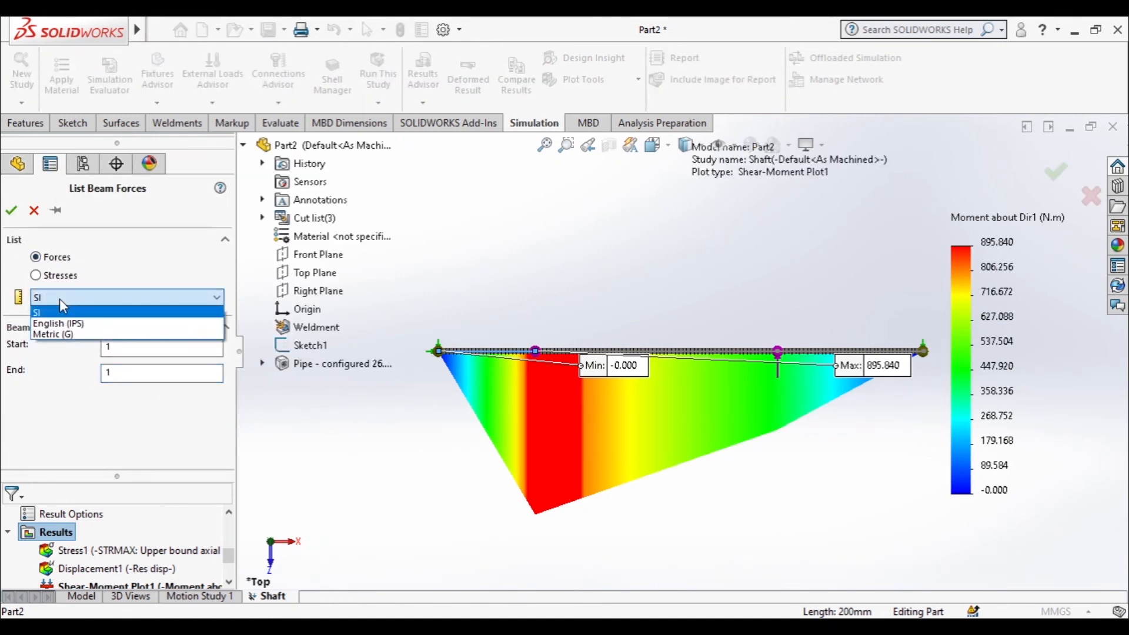
pyautogui.click(59, 299)
pyautogui.click(14, 212)
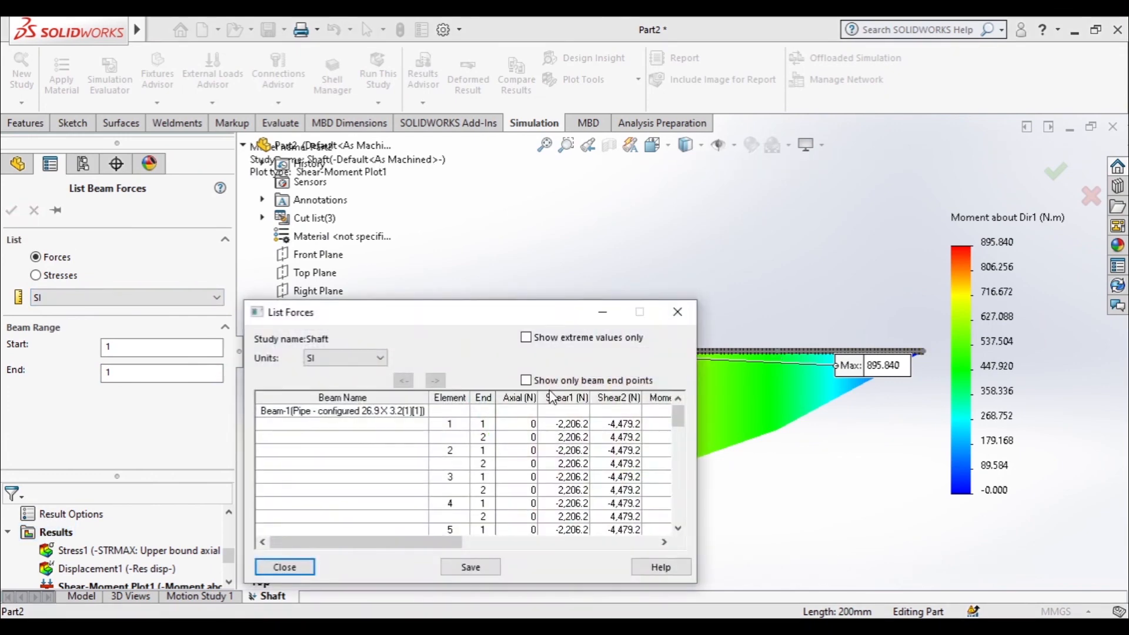
# Limit the beam force list to beam end points, examine the Moment 1 and Moment 2 values, and close the list
pyautogui.moveTo(453, 299); pyautogui.dragTo(120, 171)
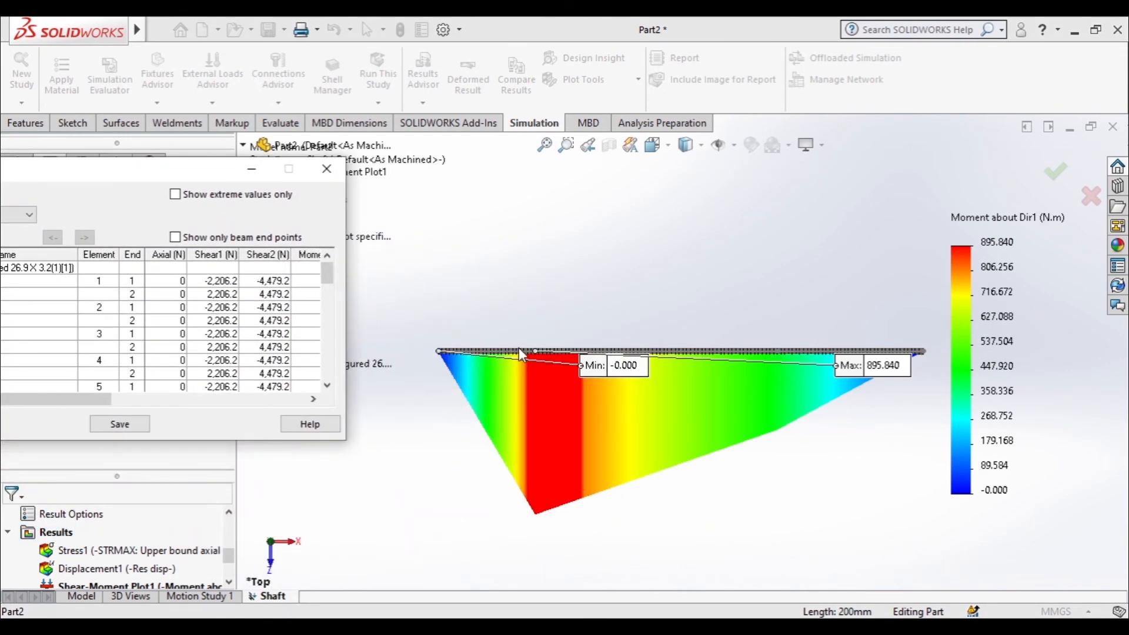
pyautogui.moveTo(221, 159); pyautogui.dragTo(273, 146)
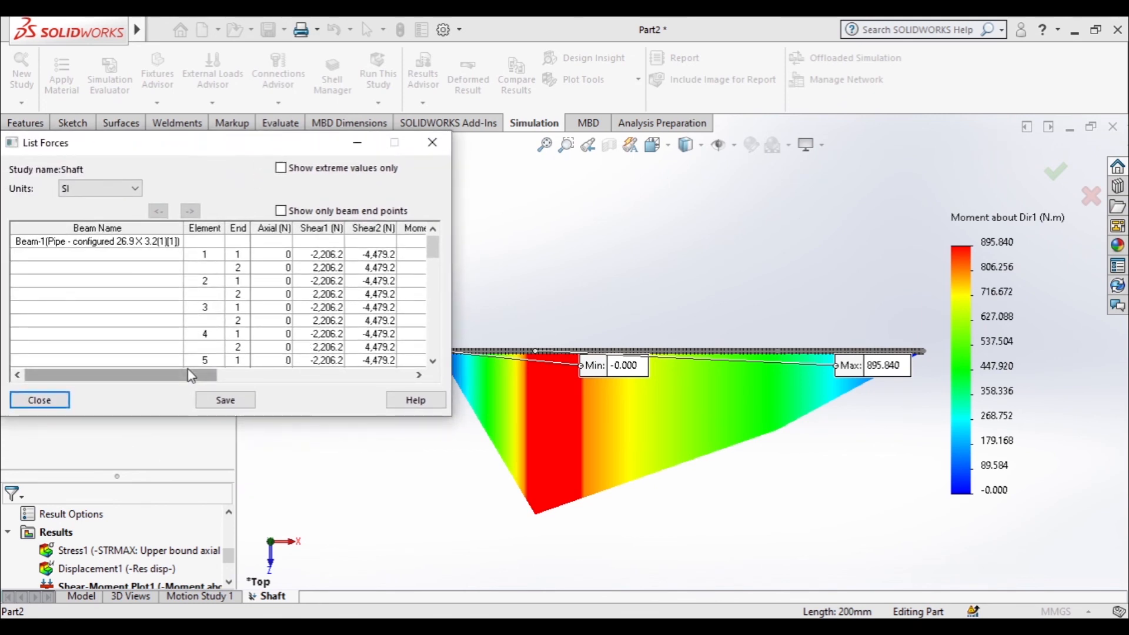
pyautogui.click(281, 211)
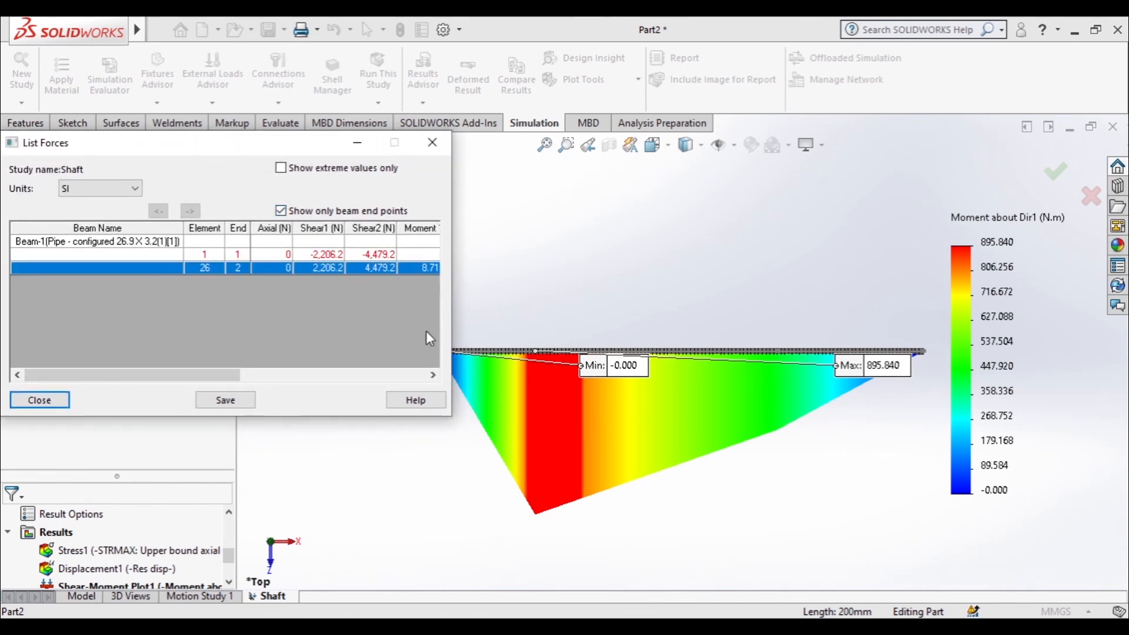
pyautogui.moveTo(193, 375); pyautogui.dragTo(361, 376)
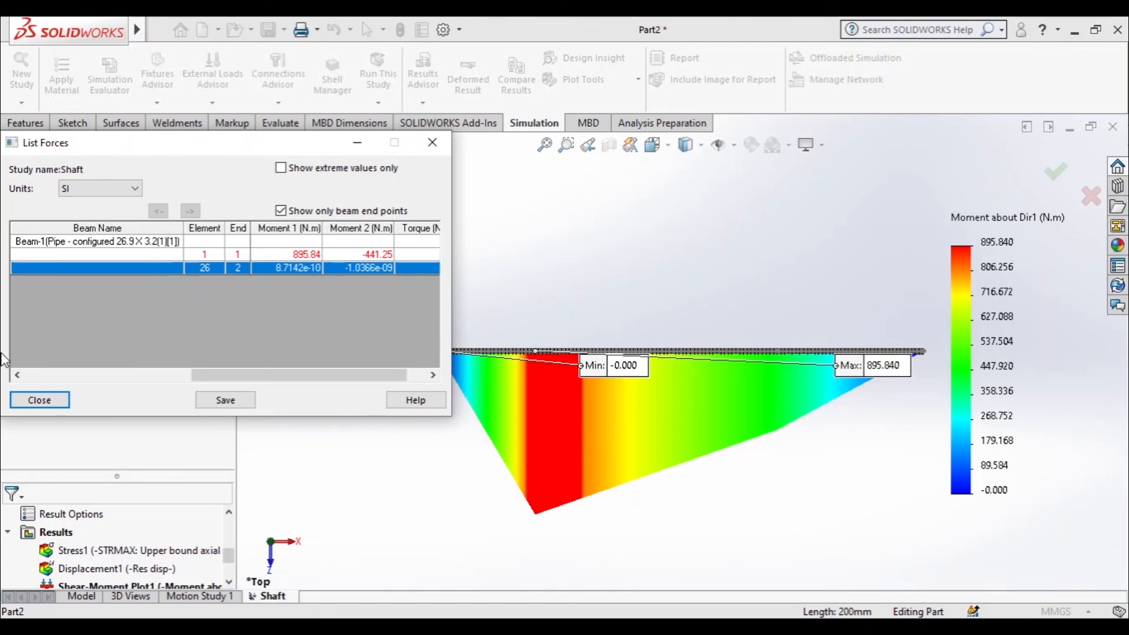
pyautogui.click(40, 400)
# Define a factor of safety plot for all bodies with the Automatic failure criterion
pyautogui.rightClick(70, 534)
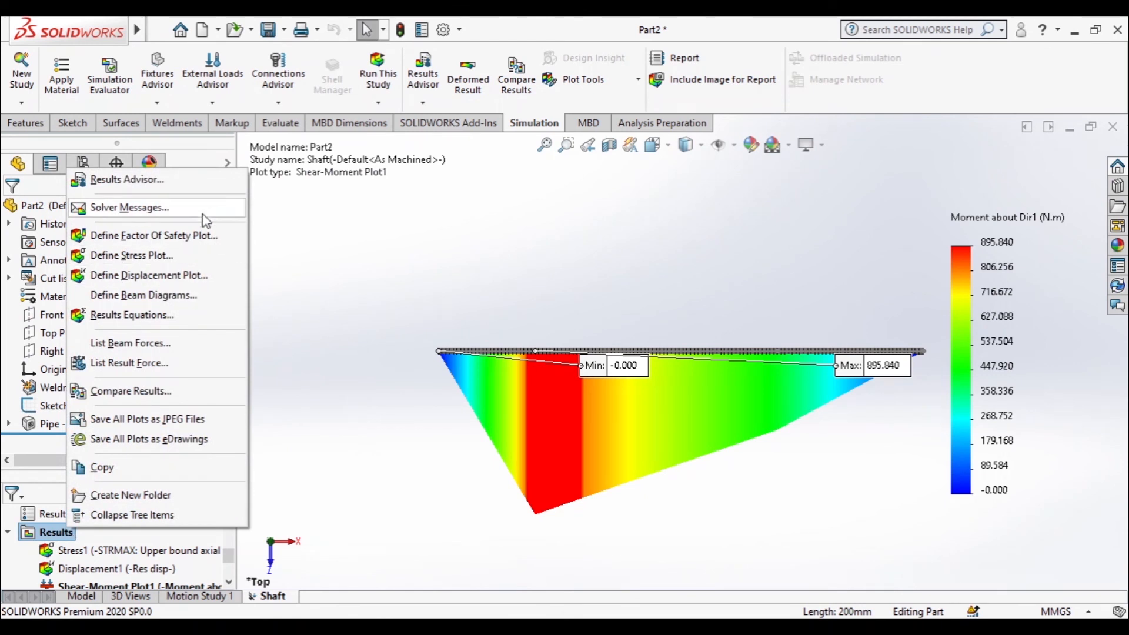
pyautogui.click(182, 239)
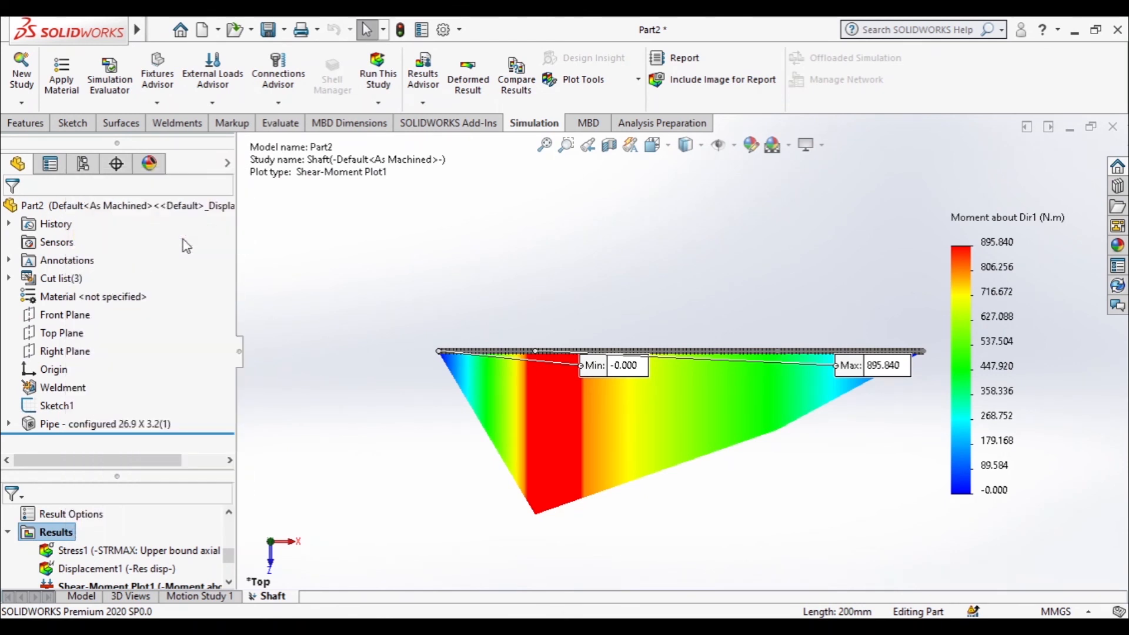
pyautogui.click(11, 211)
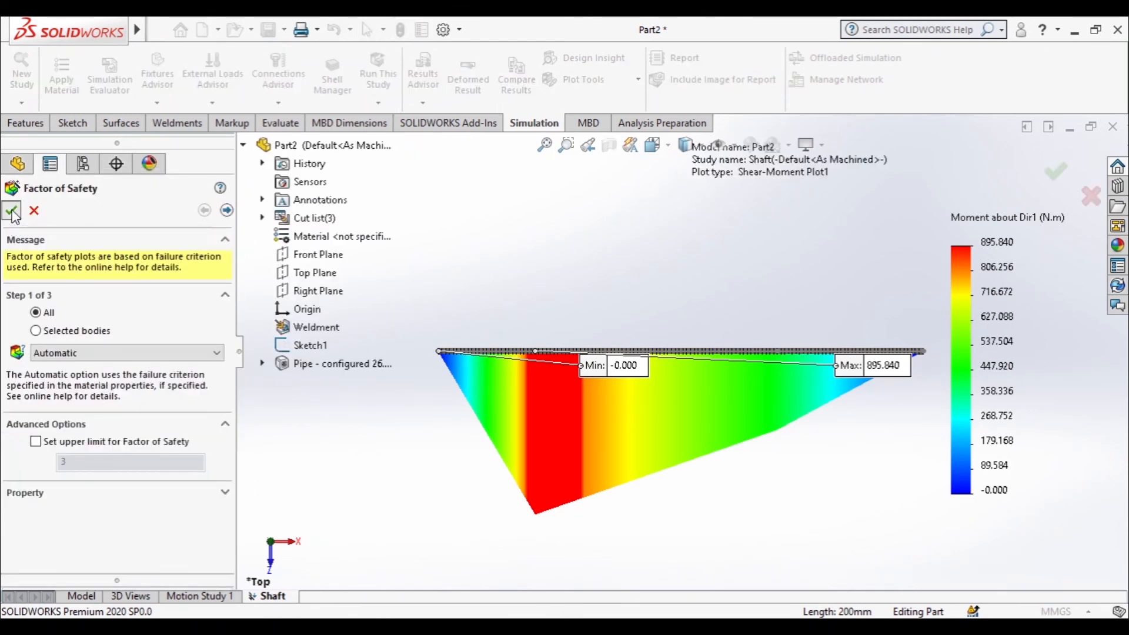